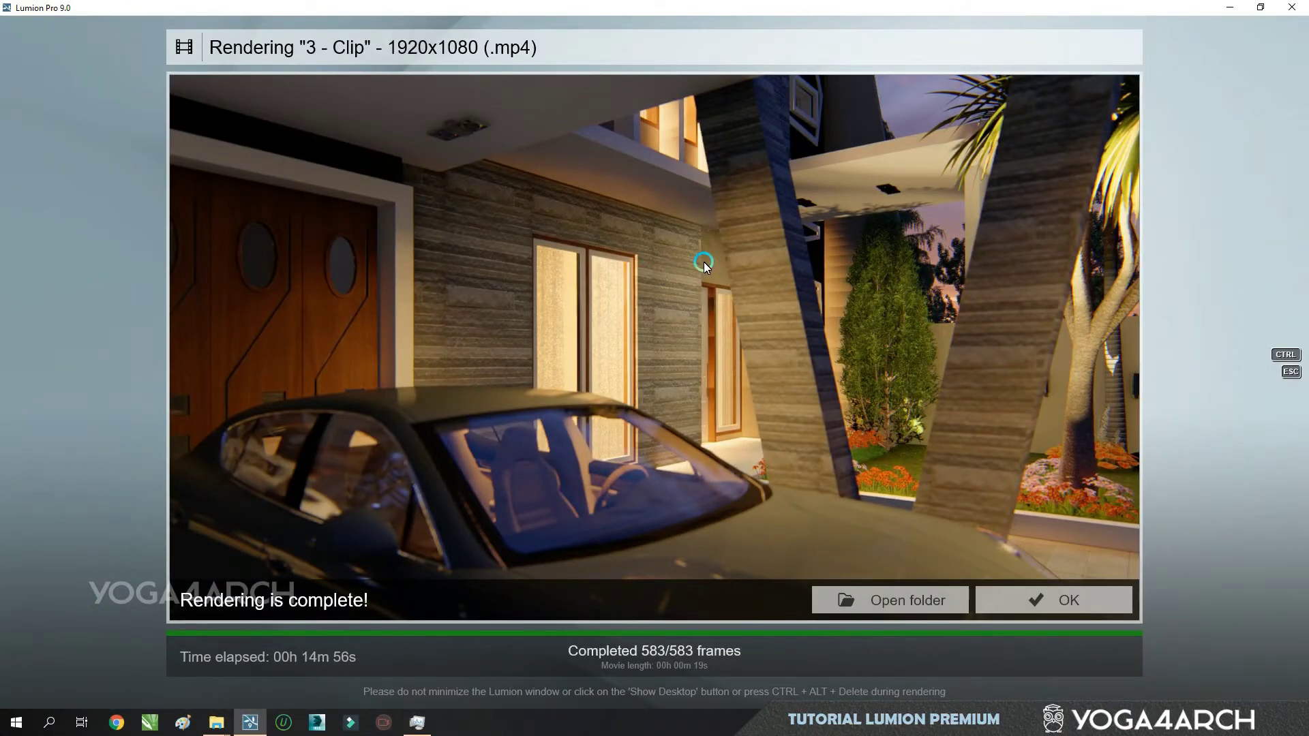
Step: Open the M:\PROMO PREMIUM folder holding the finished 1920x1080 clip 3 MP4
click(895, 599)
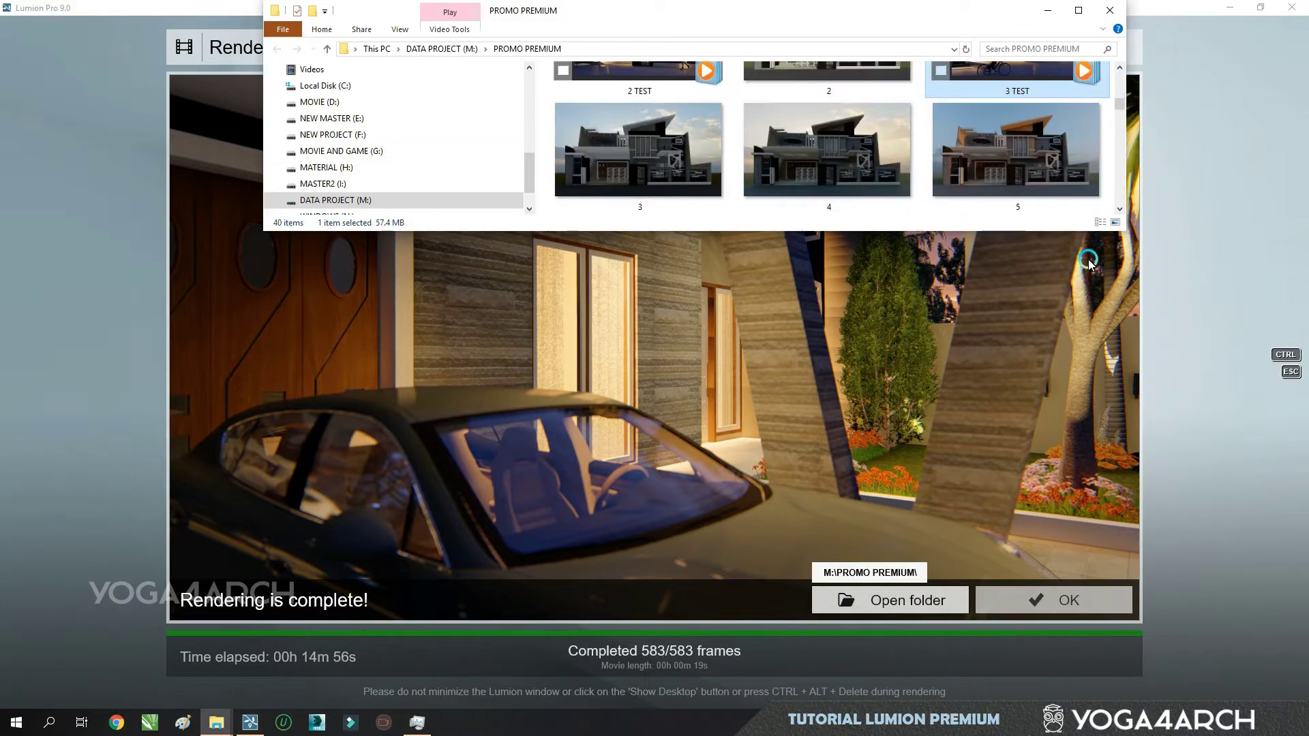
scroll(1023, 177, up, 2)
double_click(1033, 175)
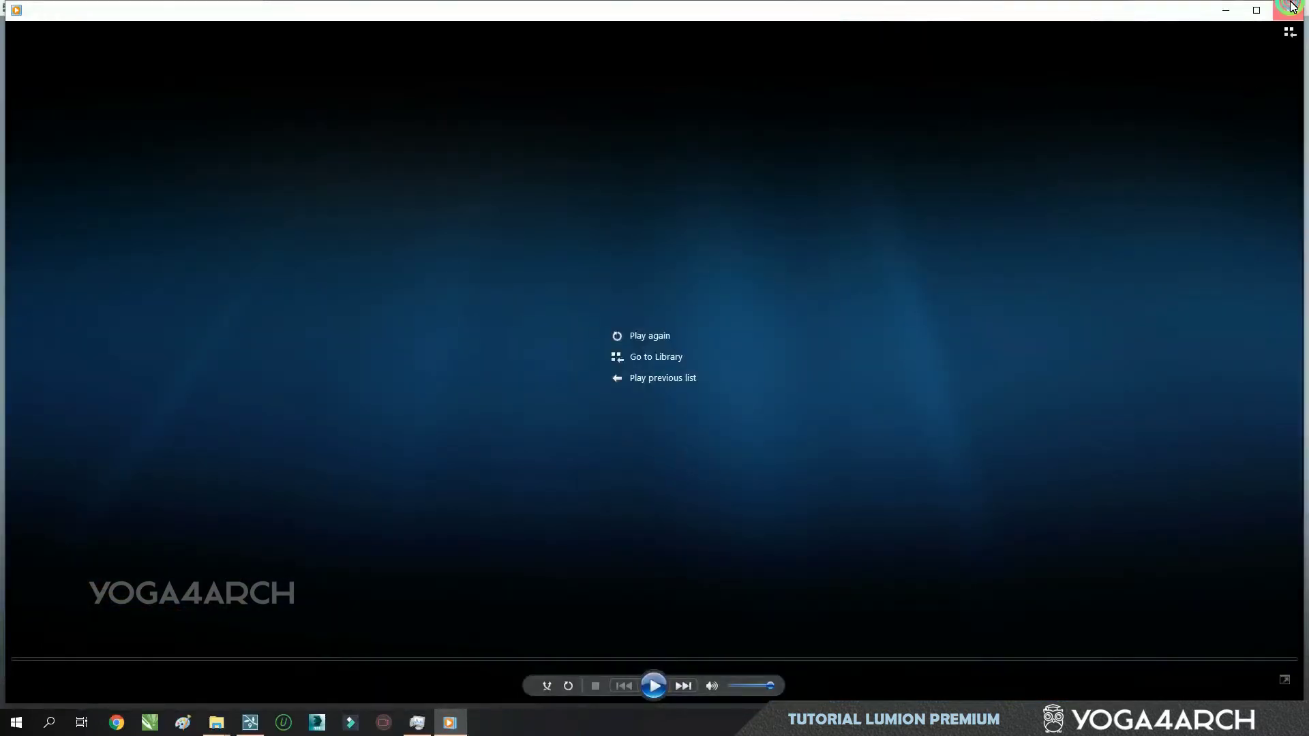
click(1292, 6)
click(1087, 114)
Step: Close Explorer and the render screen, then start recording a camera path in empty slot 4
click(1111, 9)
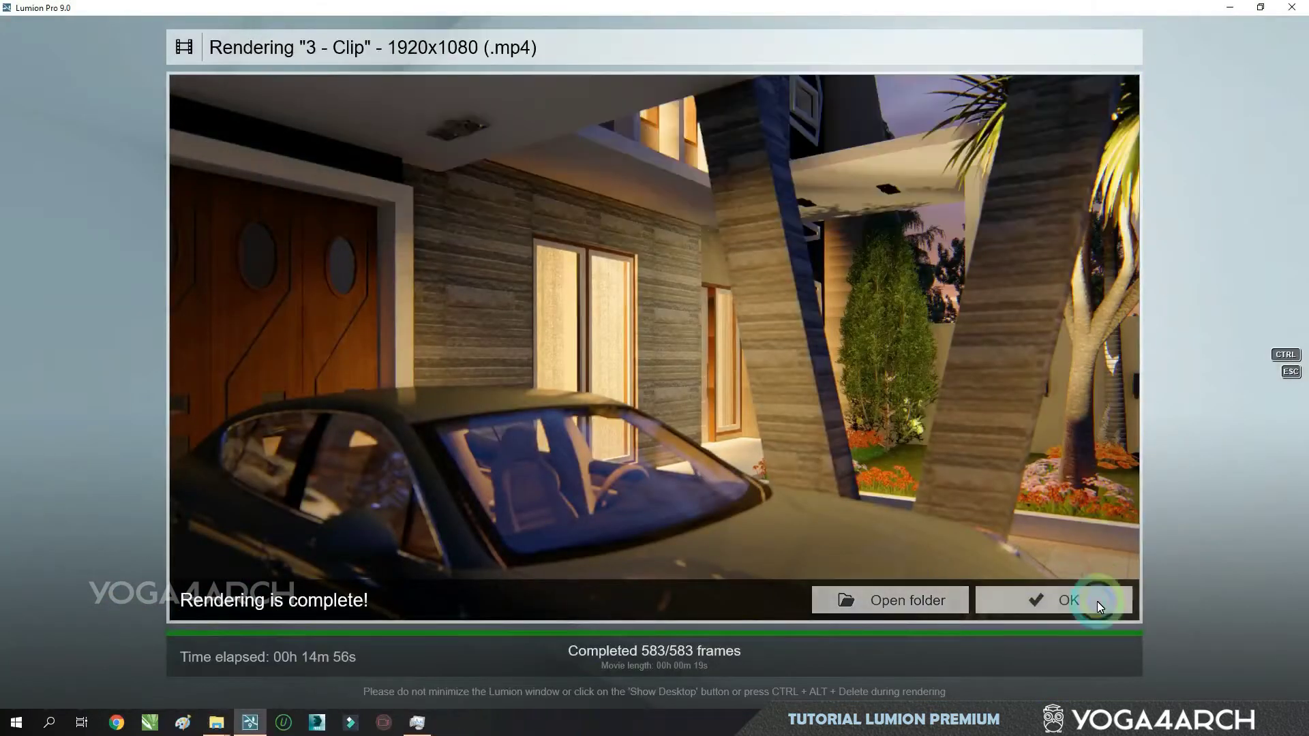
click(1087, 603)
click(879, 434)
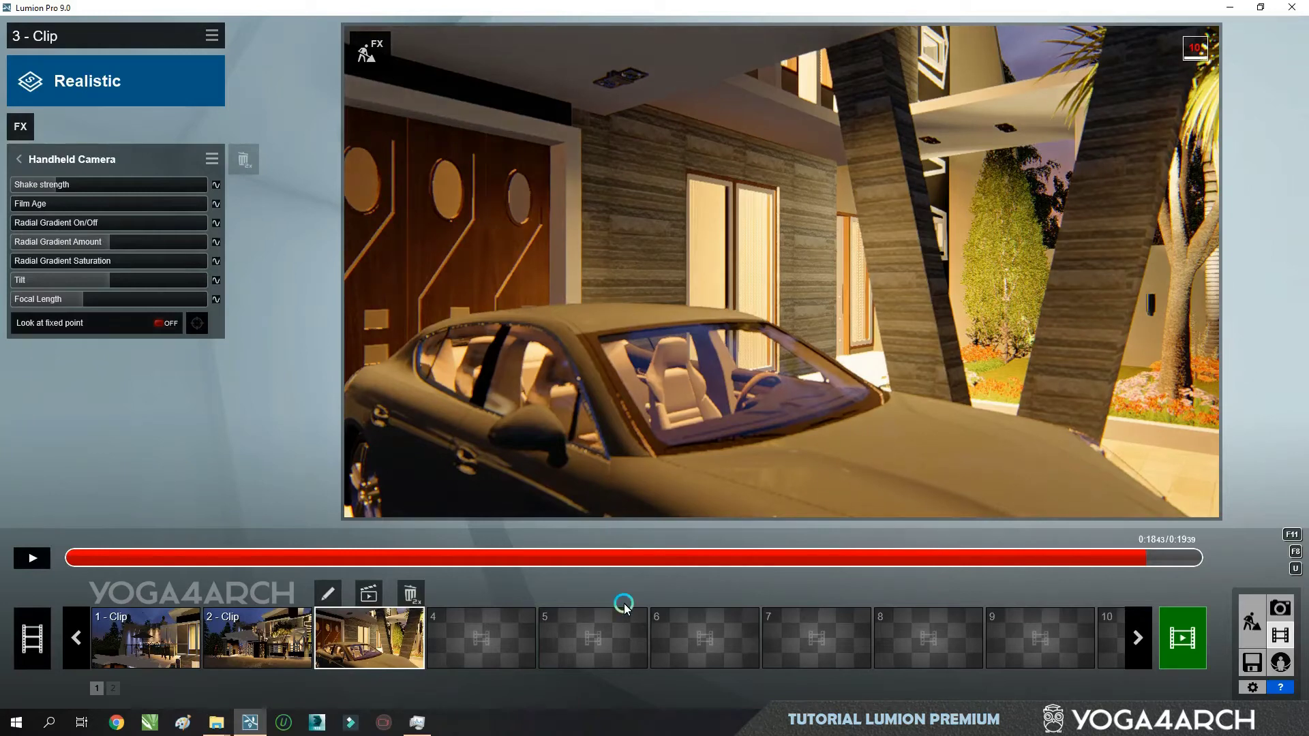
click(510, 642)
click(494, 465)
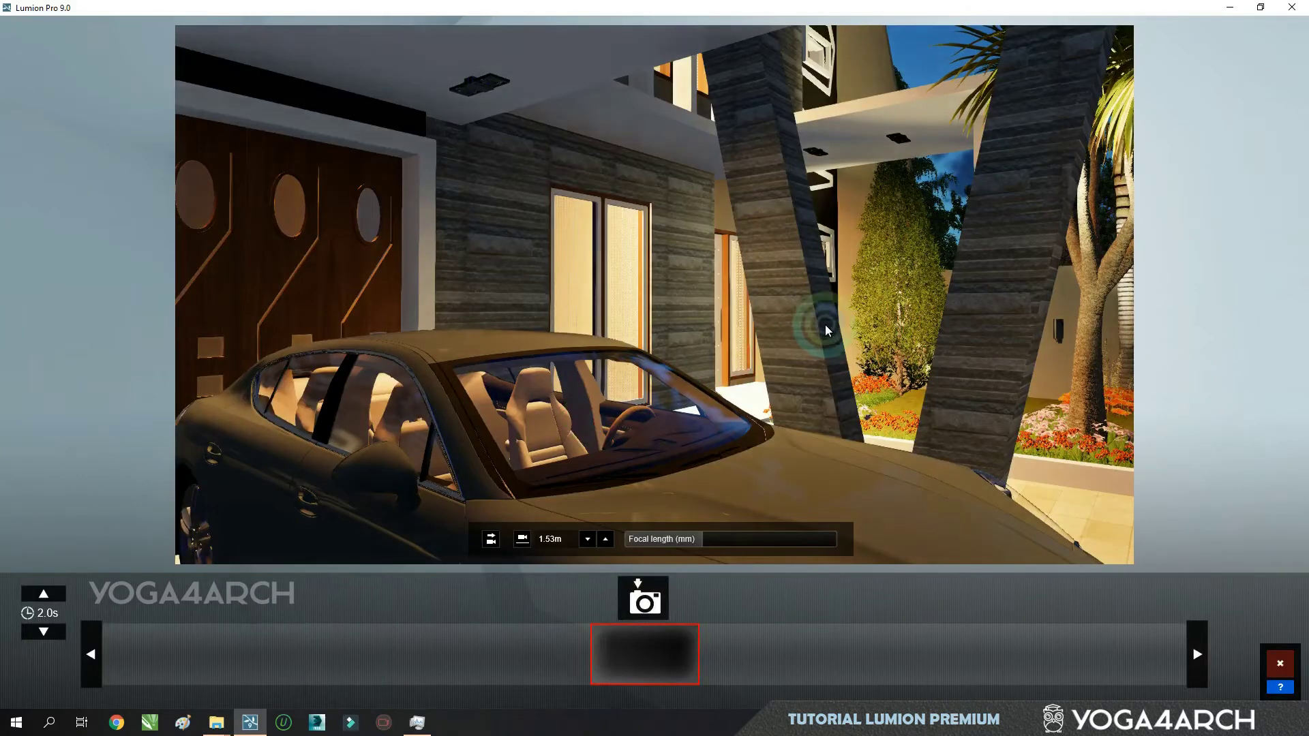
Step: Move the night camera toward the lit house and gate, capturing three keyframes
key(s)
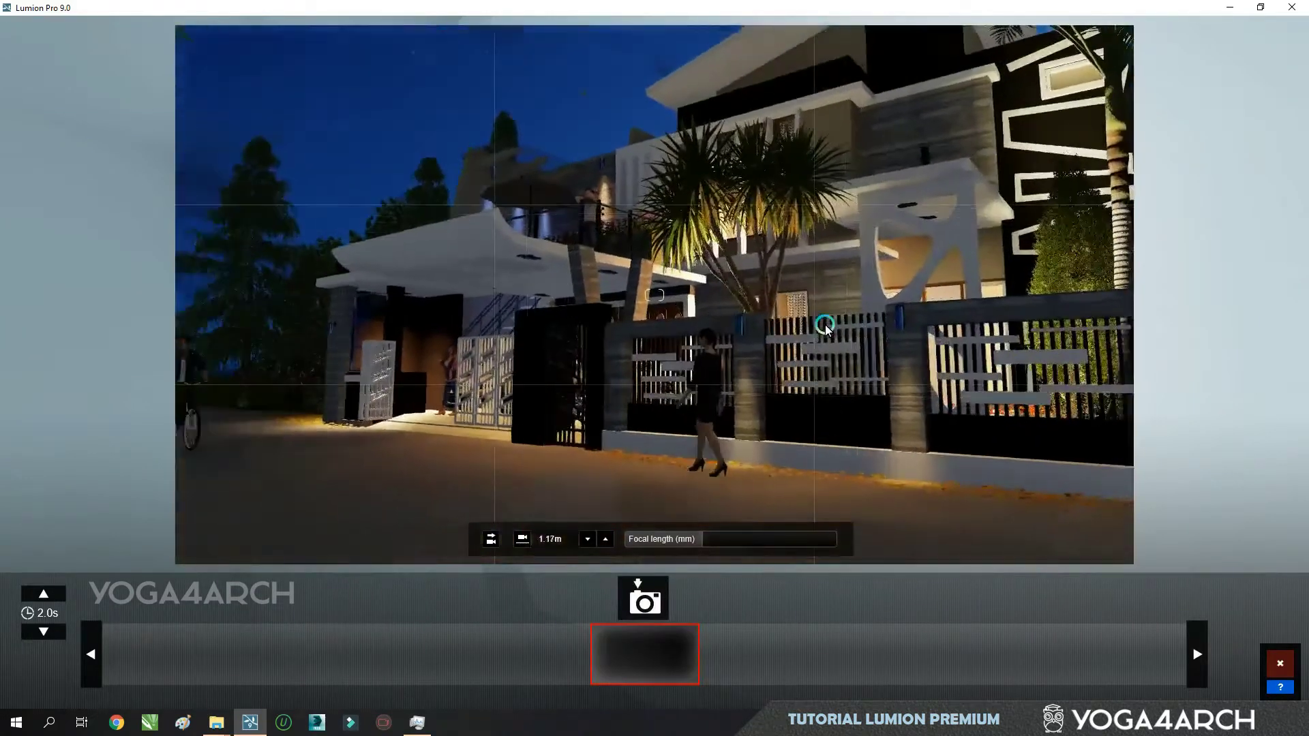
key(w)
key(q)
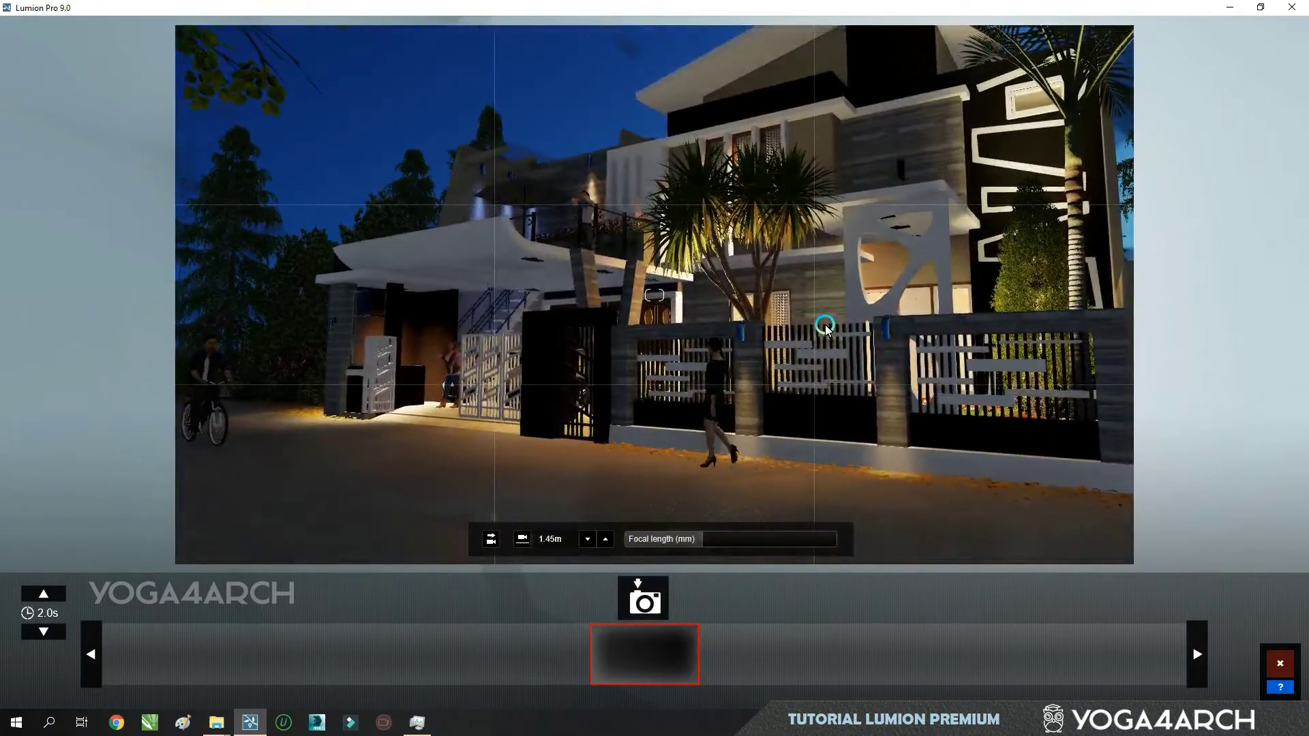
key(w)
key(w)
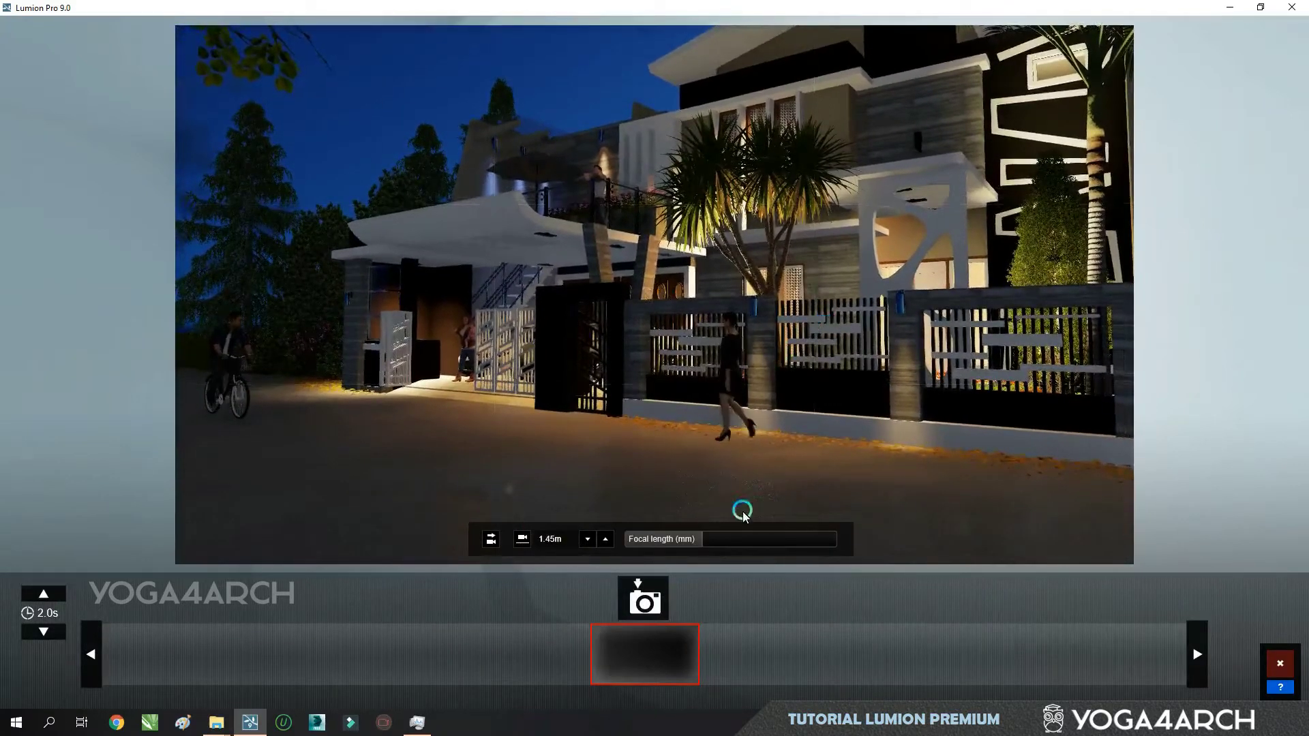
click(654, 605)
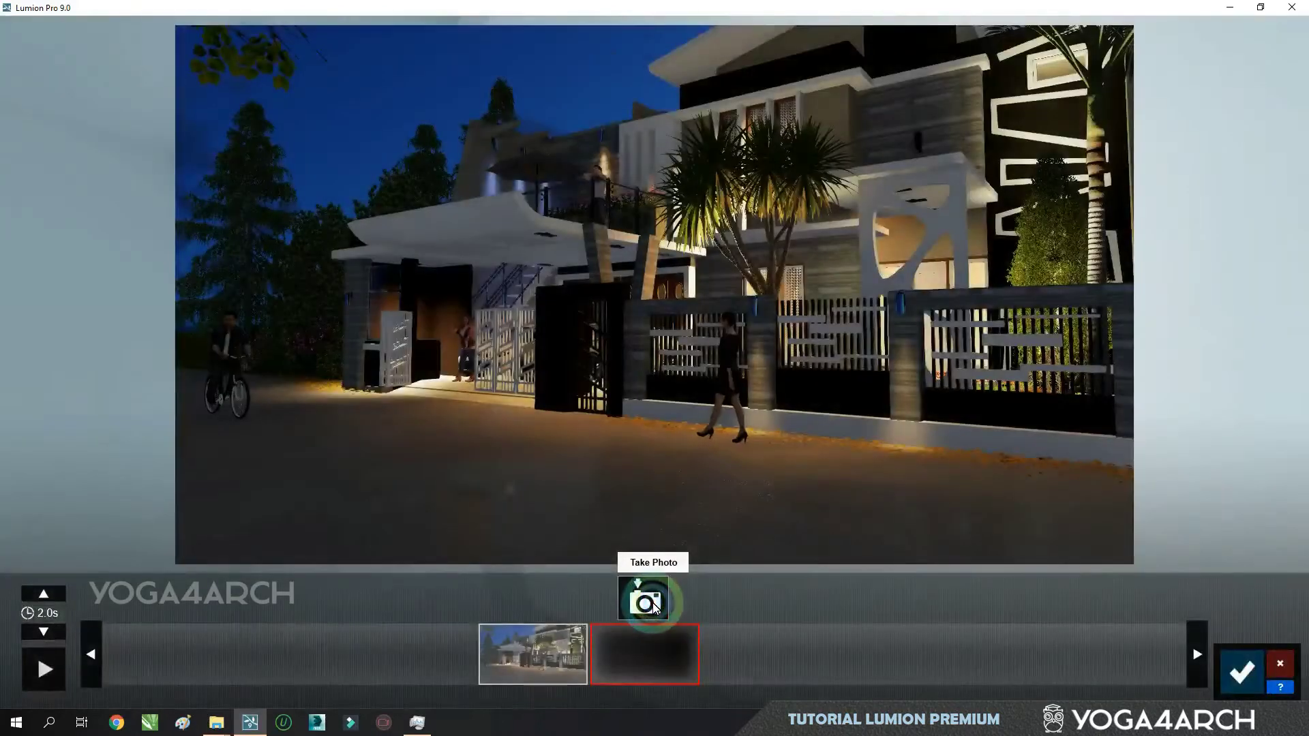
click(644, 606)
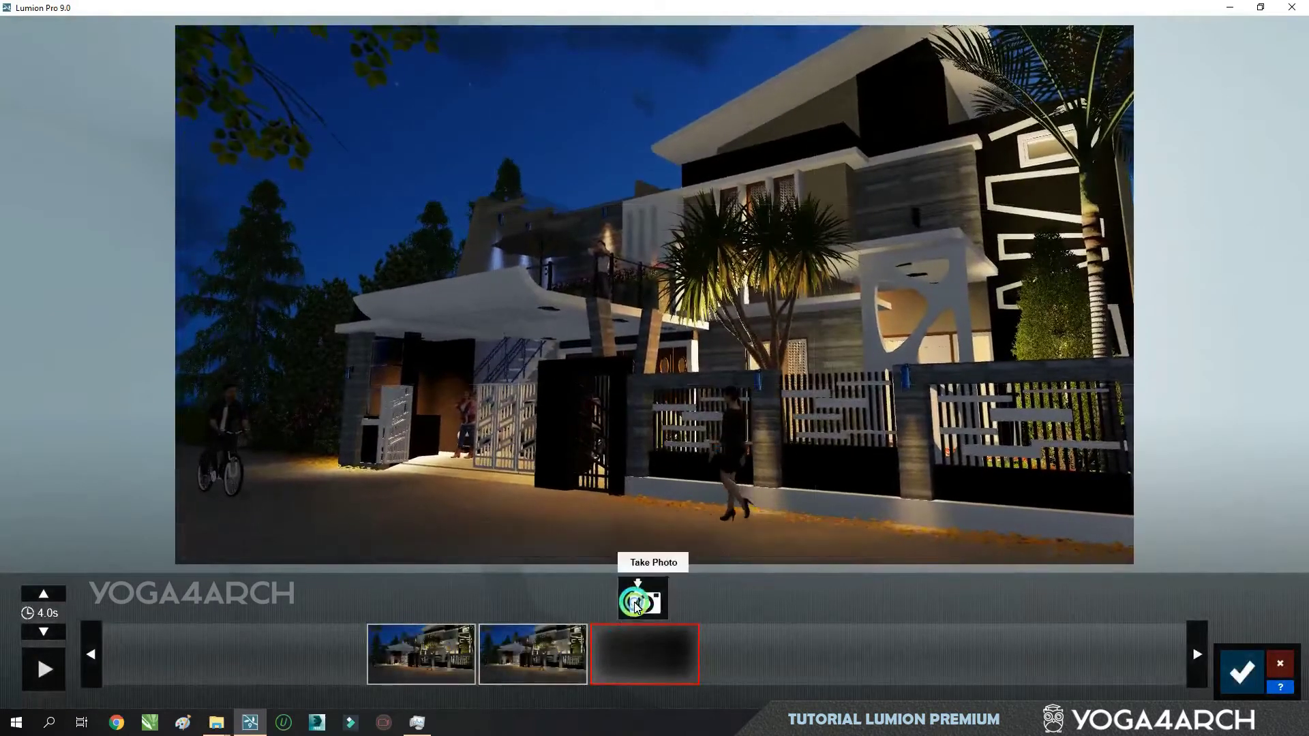
click(638, 603)
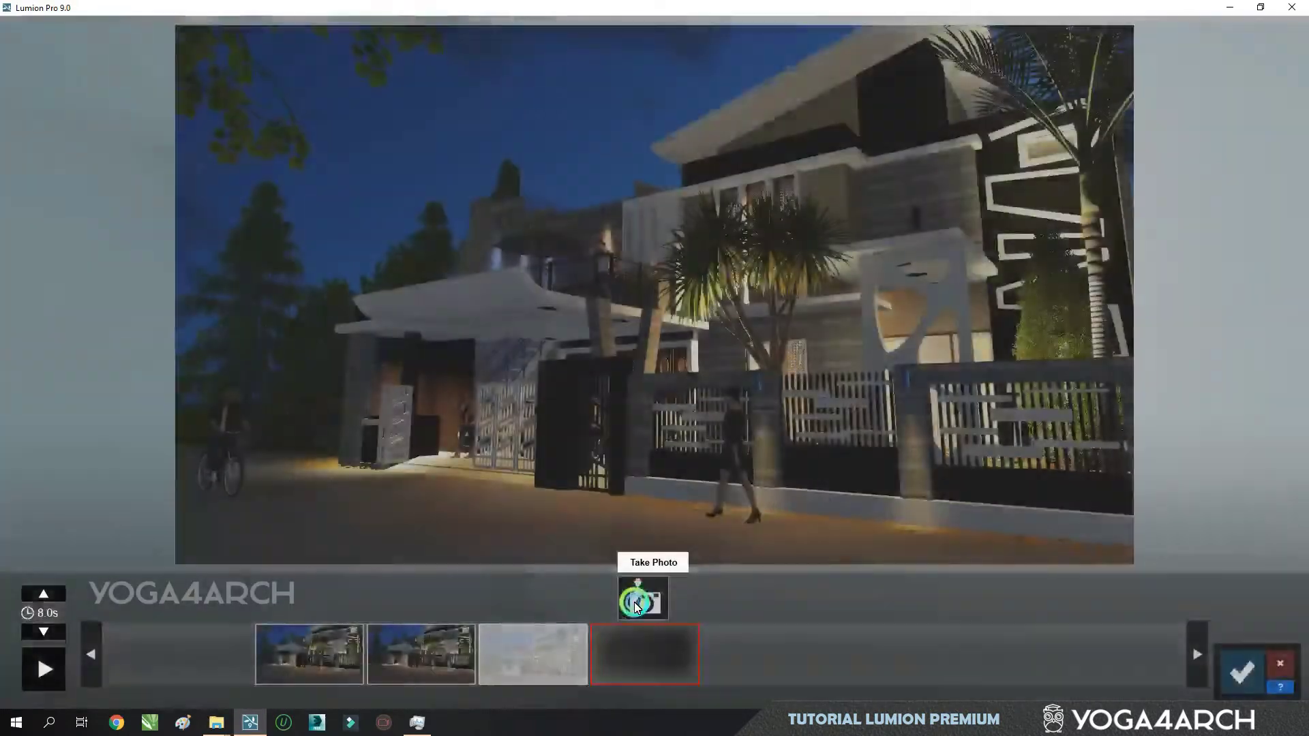
Step: Preview the 12-second camera move and confirm it as clip 4
click(46, 669)
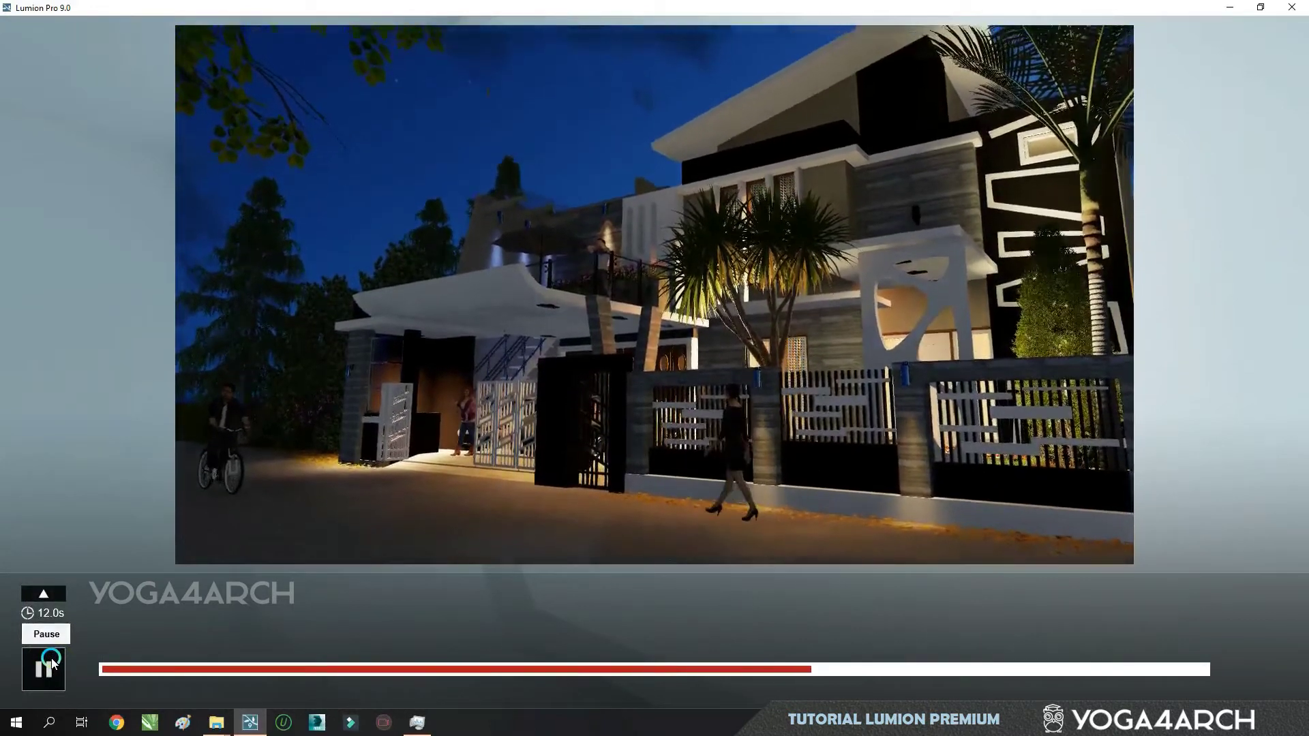
click(51, 663)
click(1239, 666)
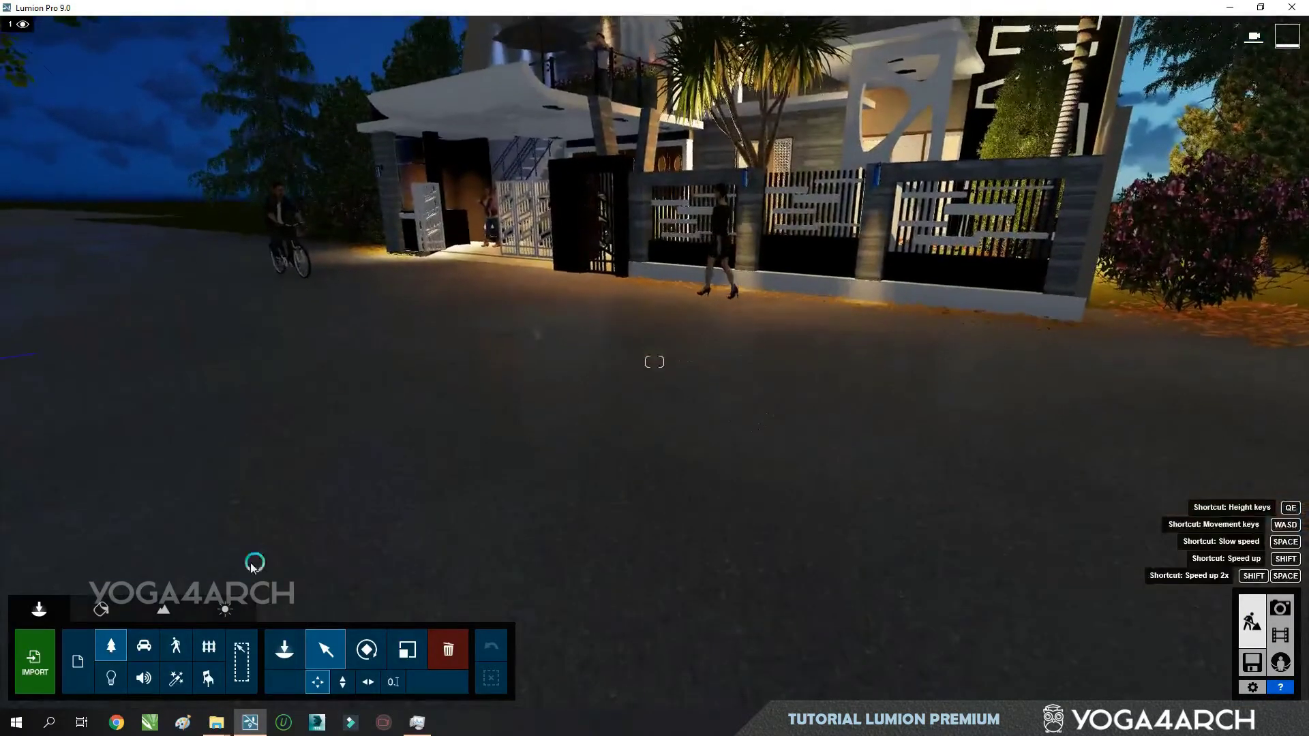
Step: Place a Man Asian 0006 Idle figure on the street pavement by the fence
click(174, 653)
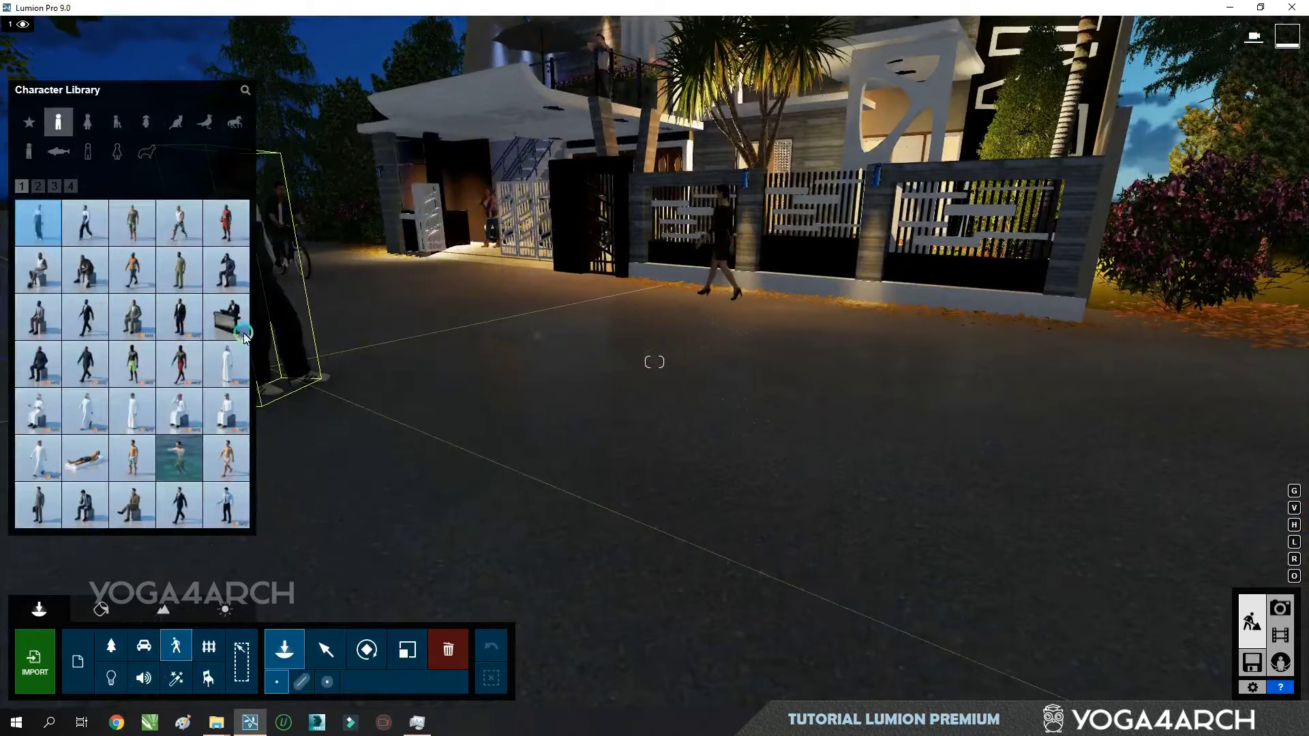
click(488, 435)
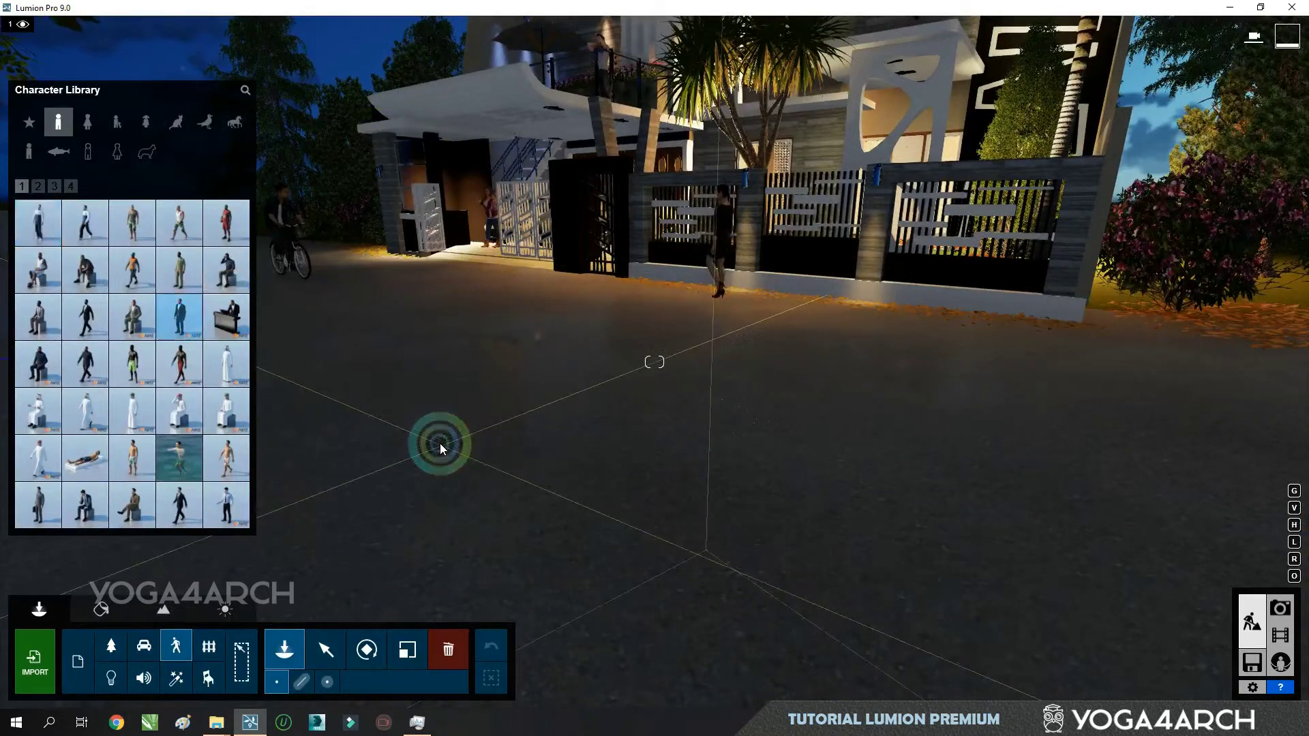
mouse_move(399, 400)
right_down()
mouse_move(429, 451)
mouse_move(541, 486)
mouse_move(470, 491)
mouse_move(813, 564)
mouse_move(1047, 510)
right_up()
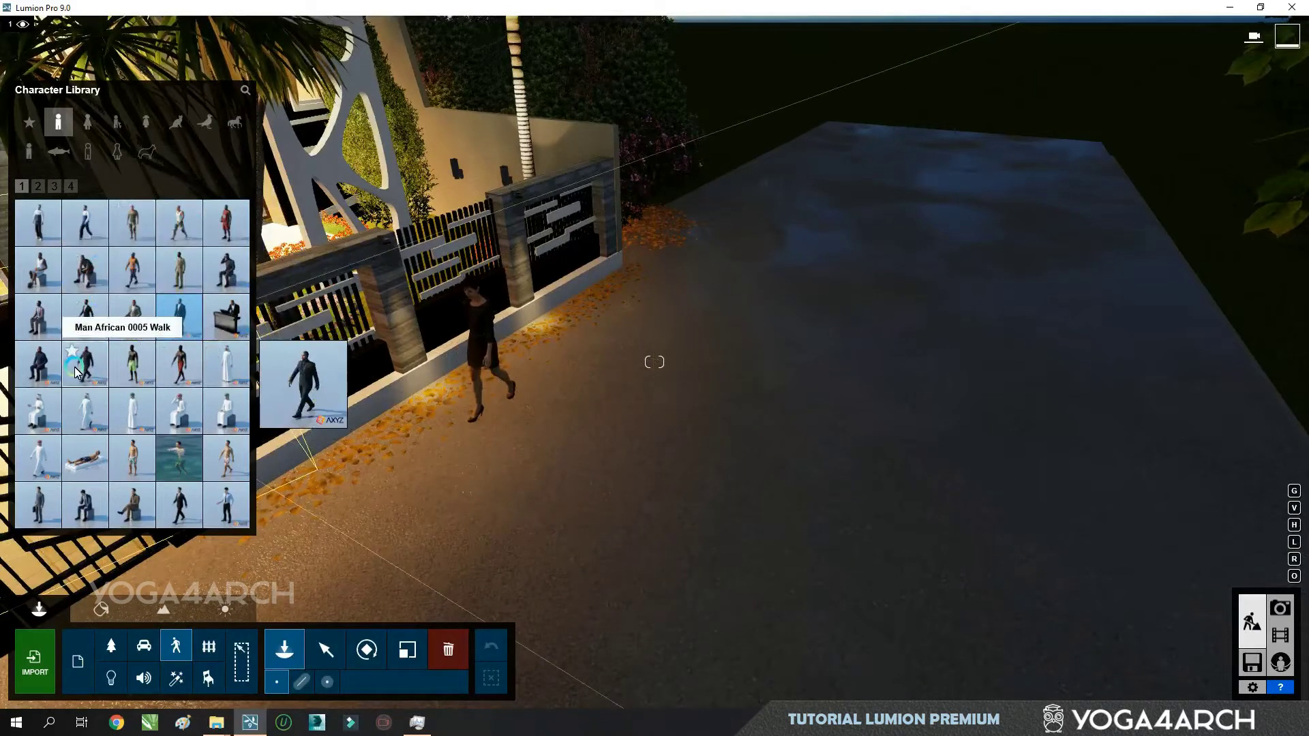
click(38, 186)
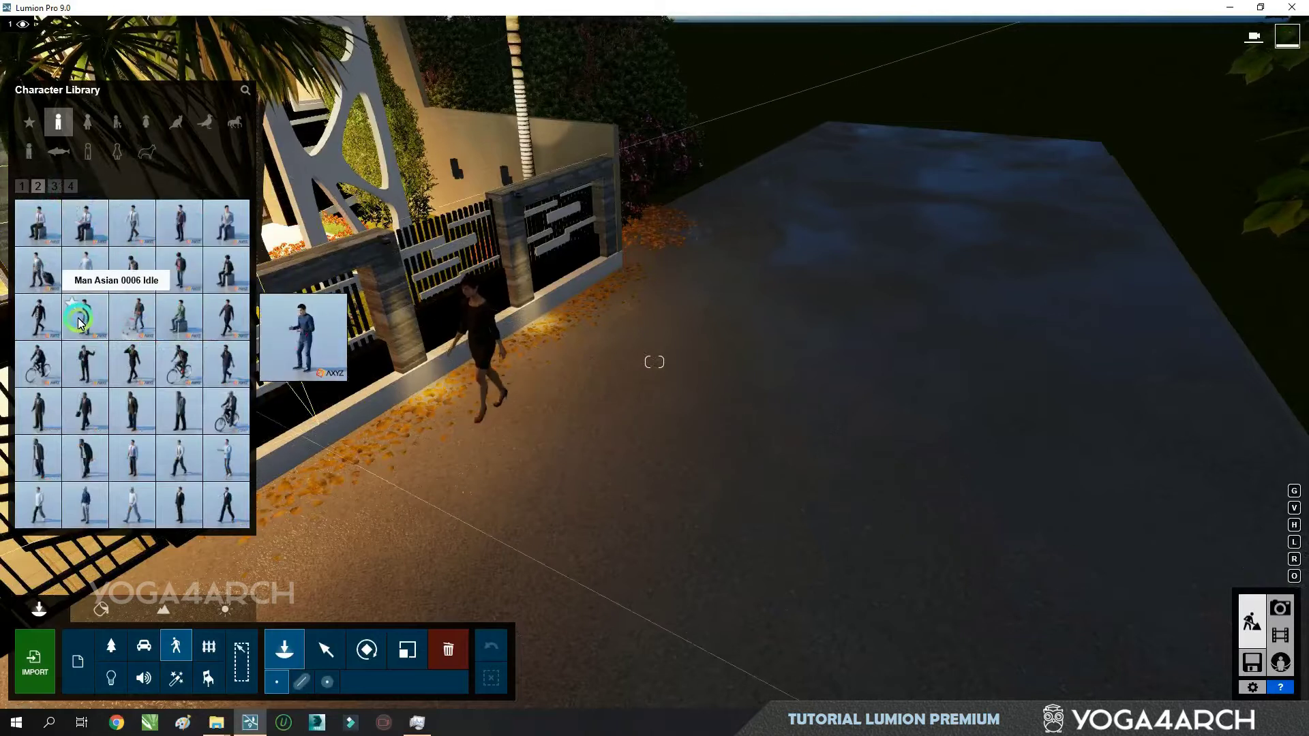
click(80, 315)
click(958, 393)
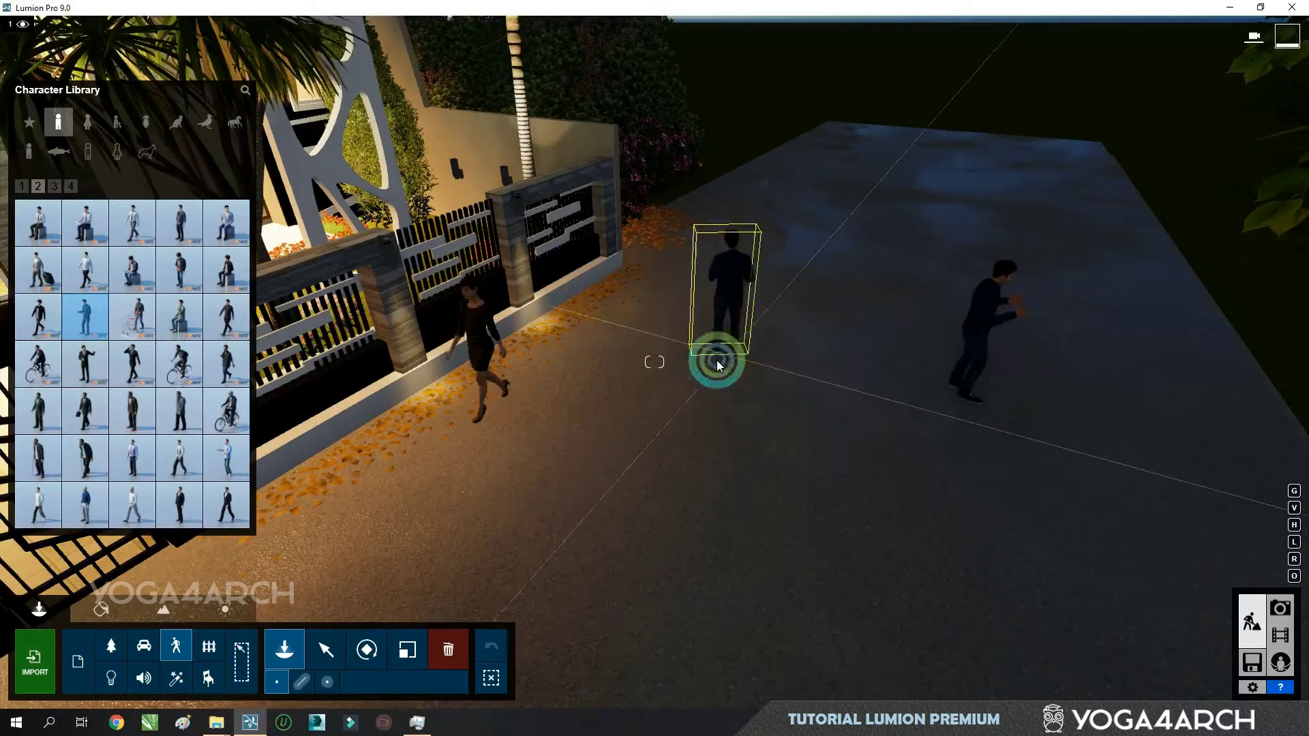
Step: Place a Man Asian 0004 Idle beside him and rotate him to face his companion
click(151, 426)
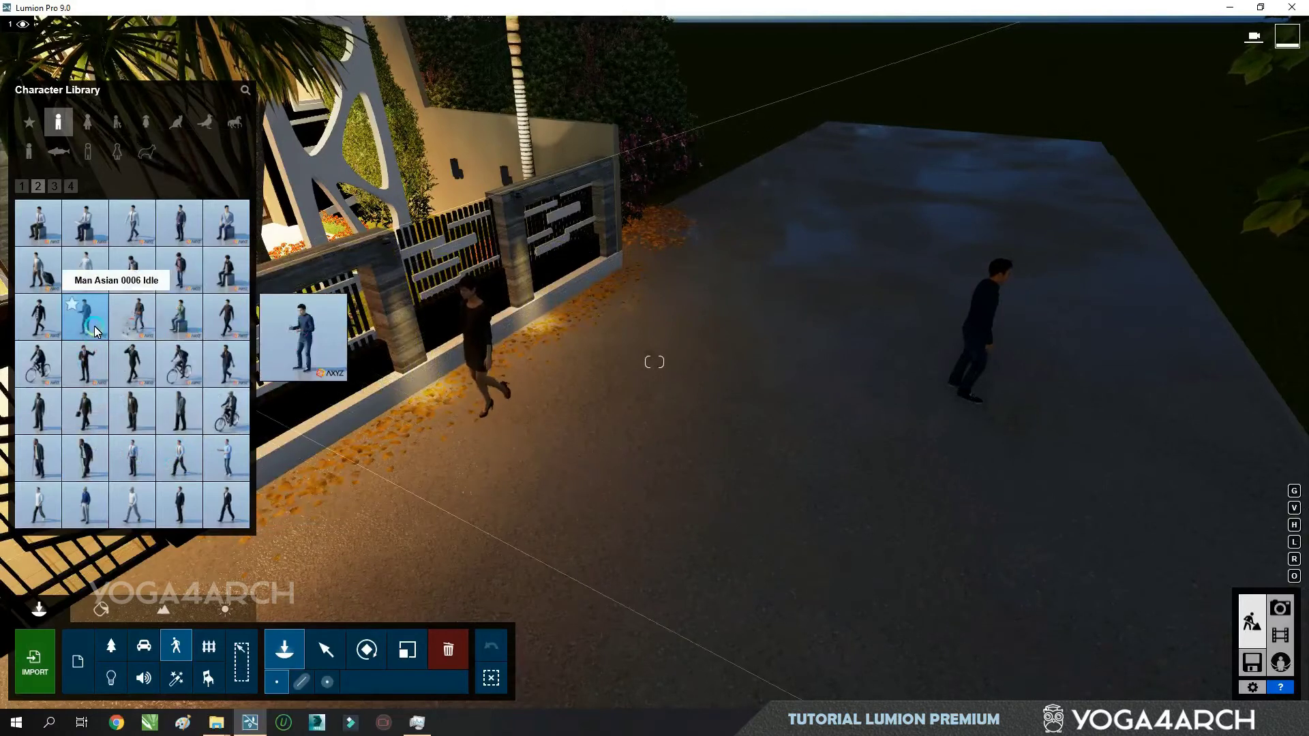
mouse_move(178, 222)
click(197, 227)
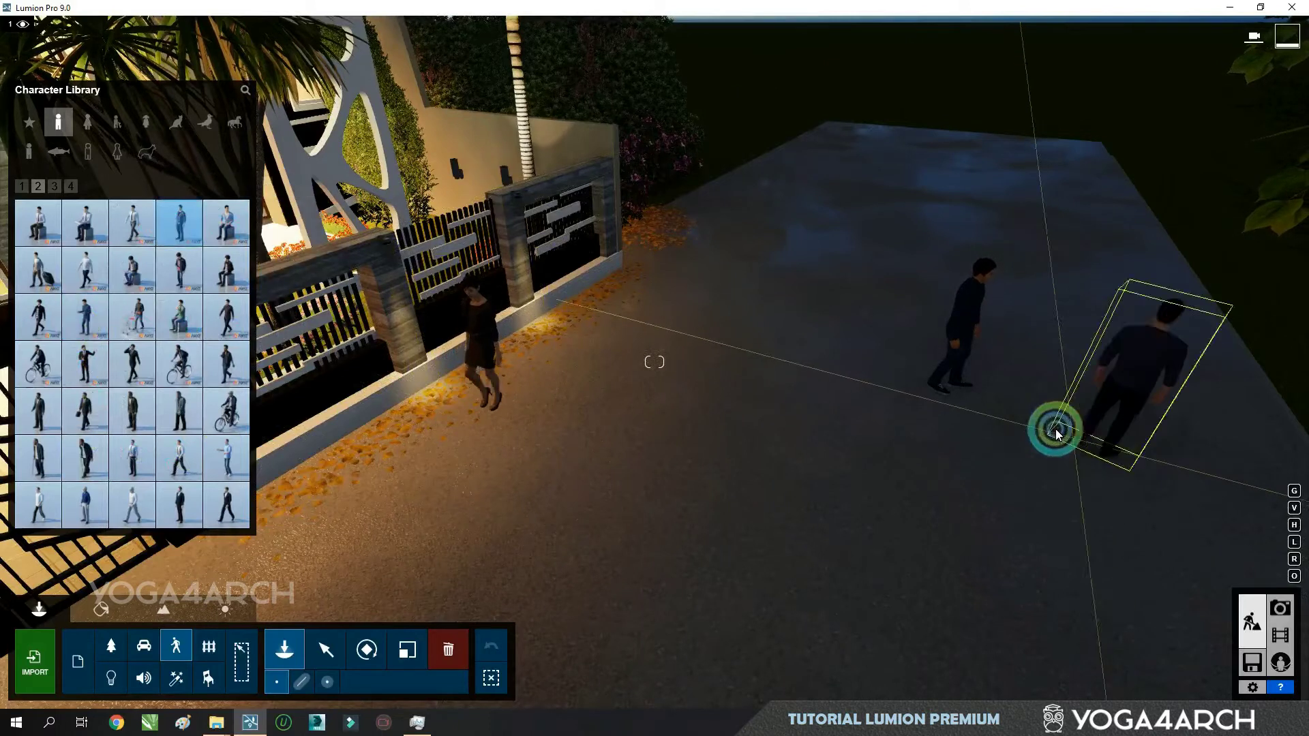
click(992, 435)
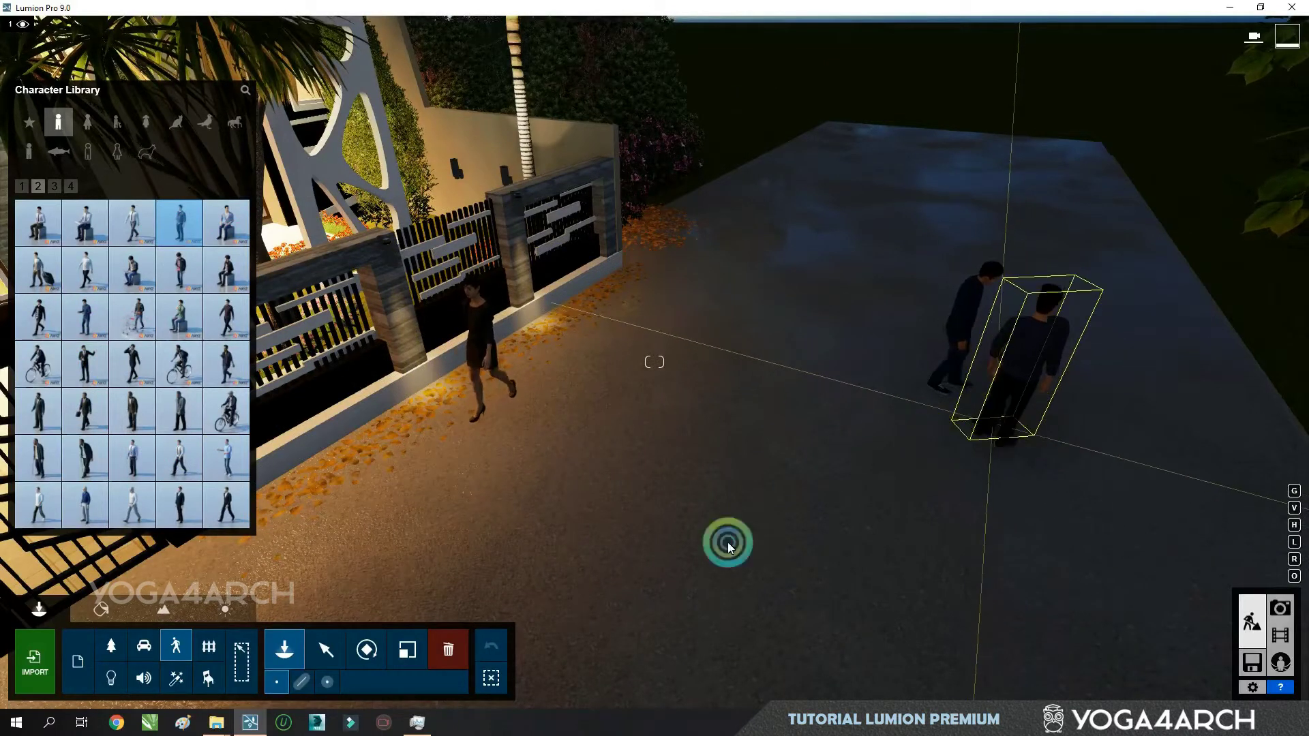
click(367, 650)
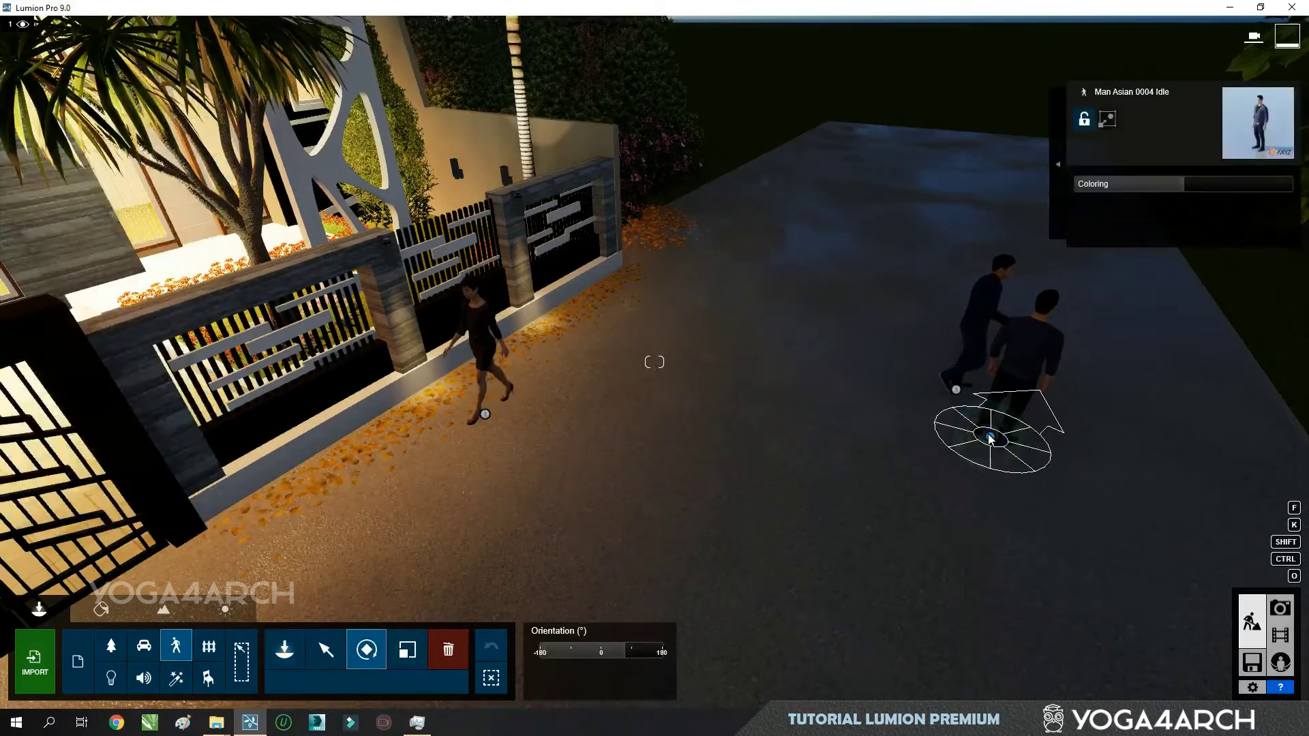
drag(964, 401, 1008, 450)
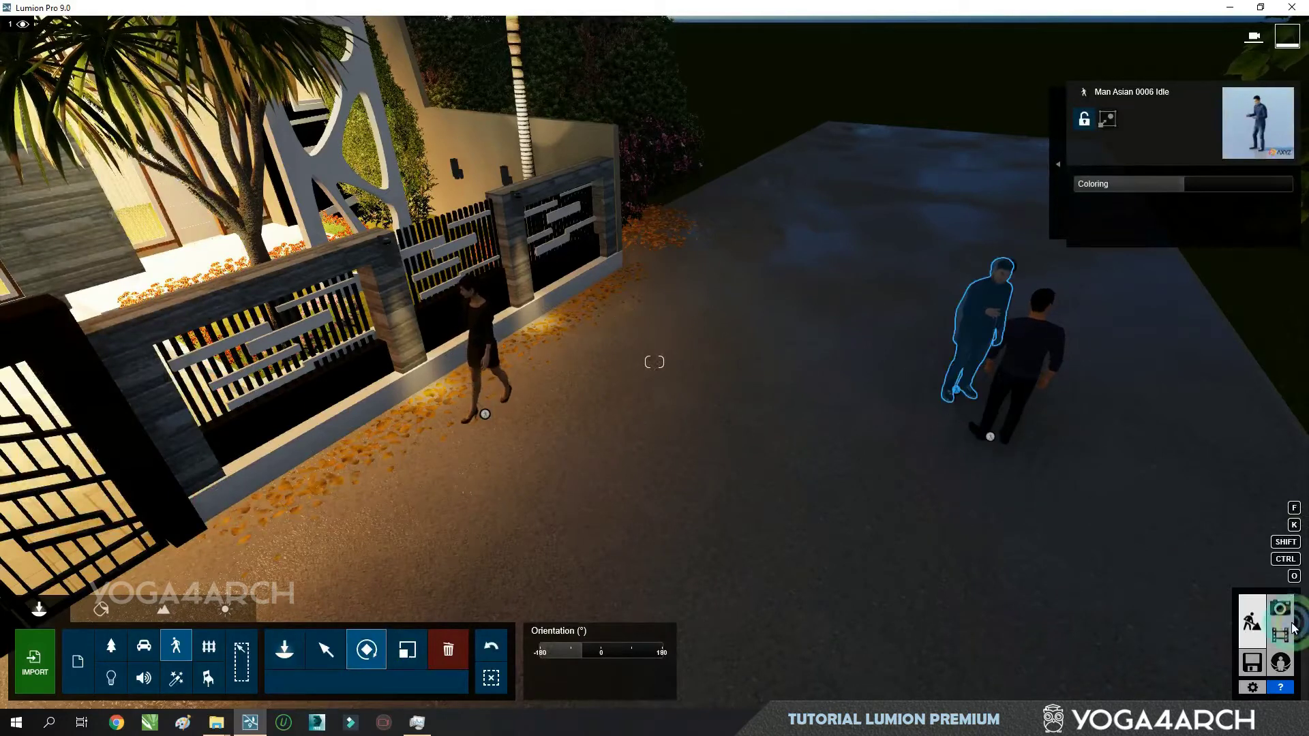
Step: Return to the movie clips and compare clips 3 and 2, ending on clip 2's effects
click(1279, 636)
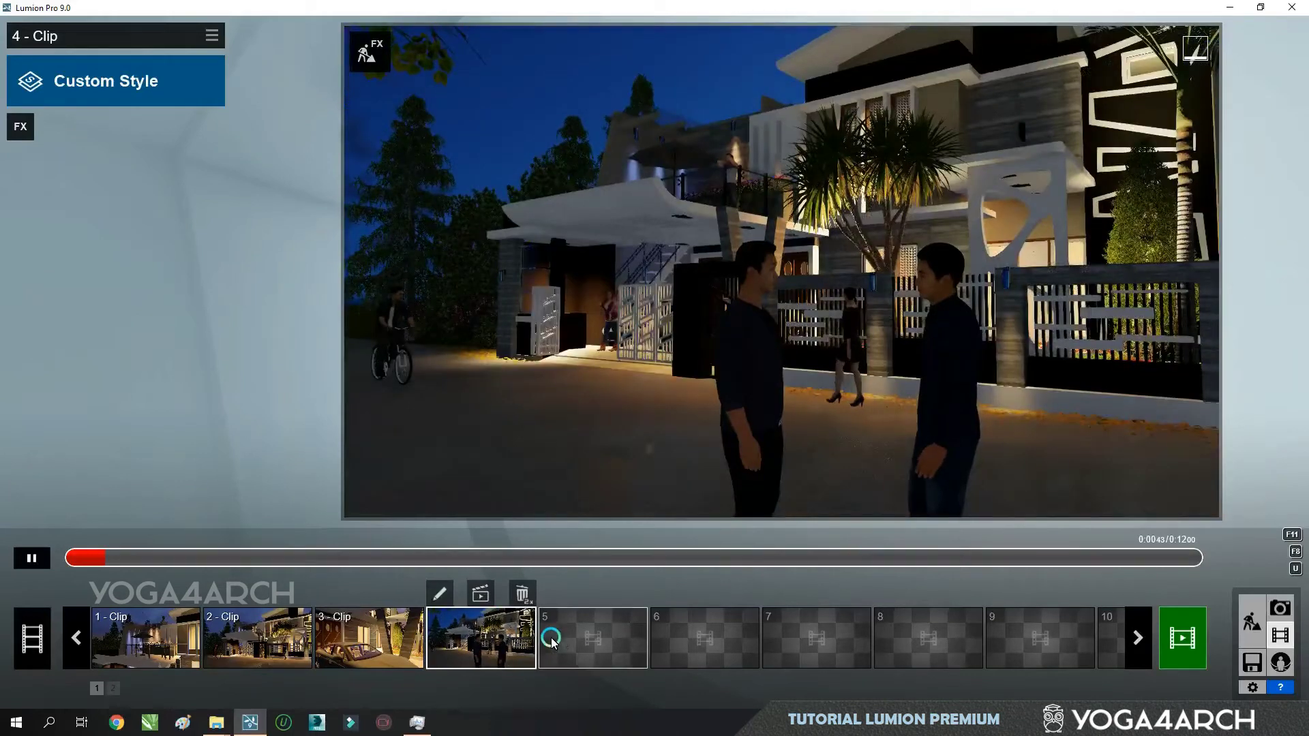
click(372, 643)
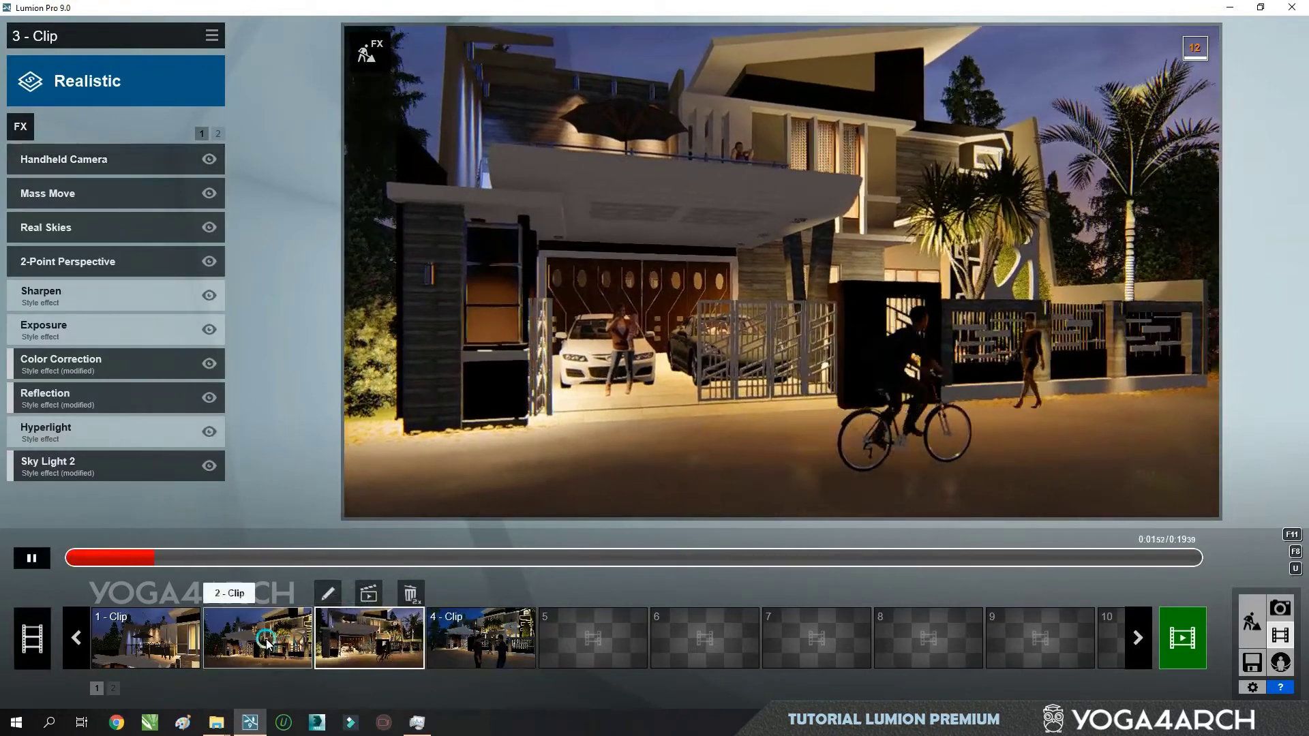
click(268, 641)
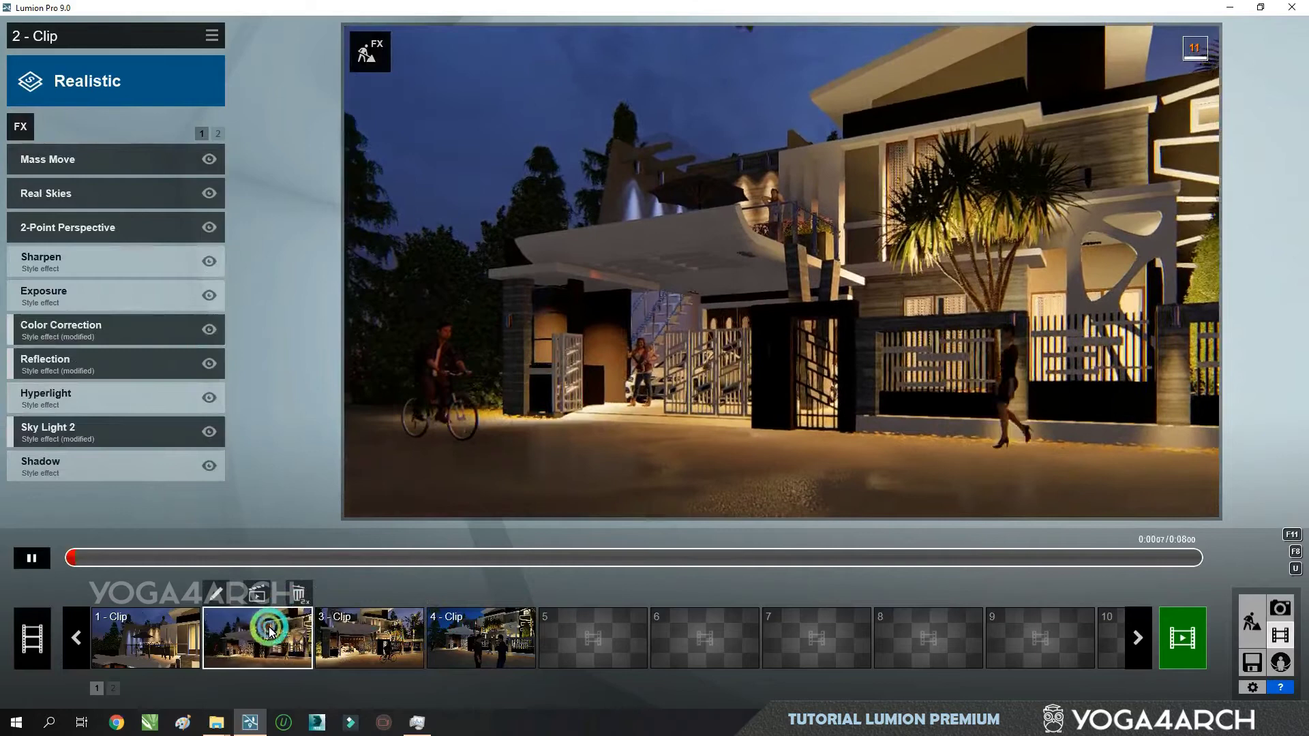
click(368, 624)
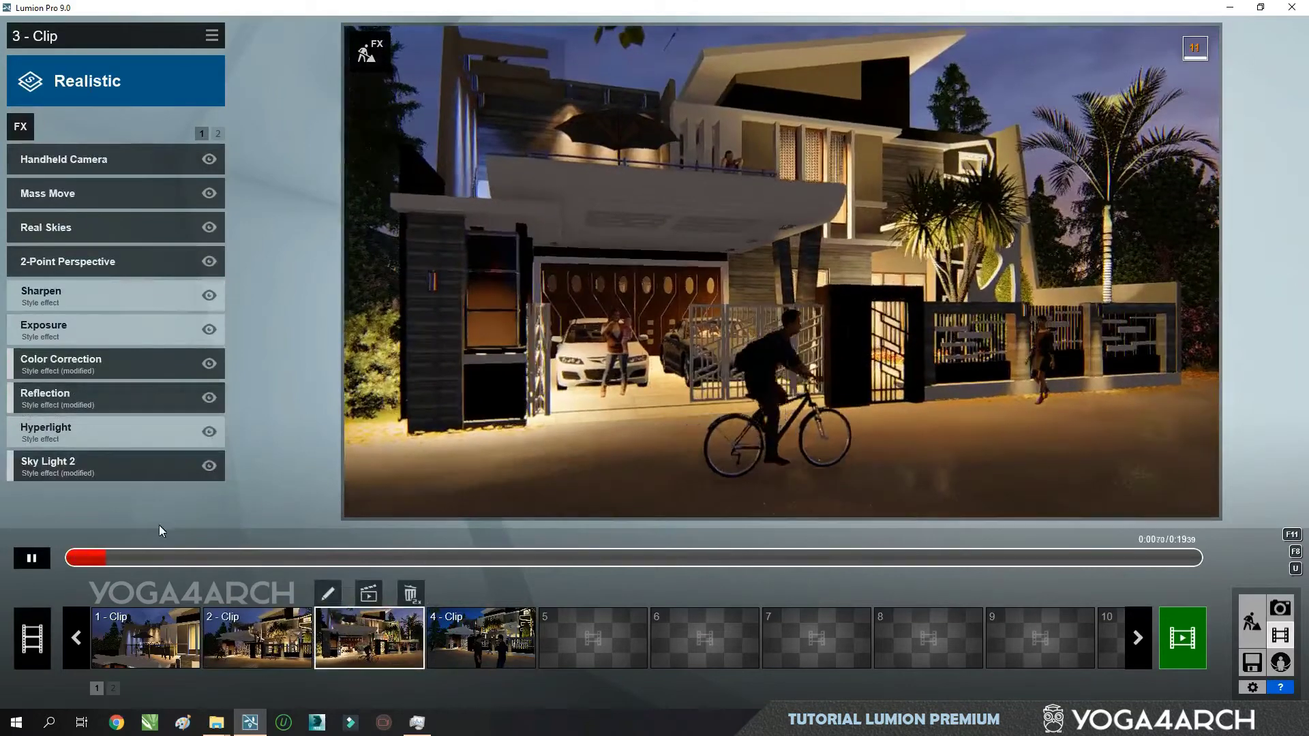
click(252, 633)
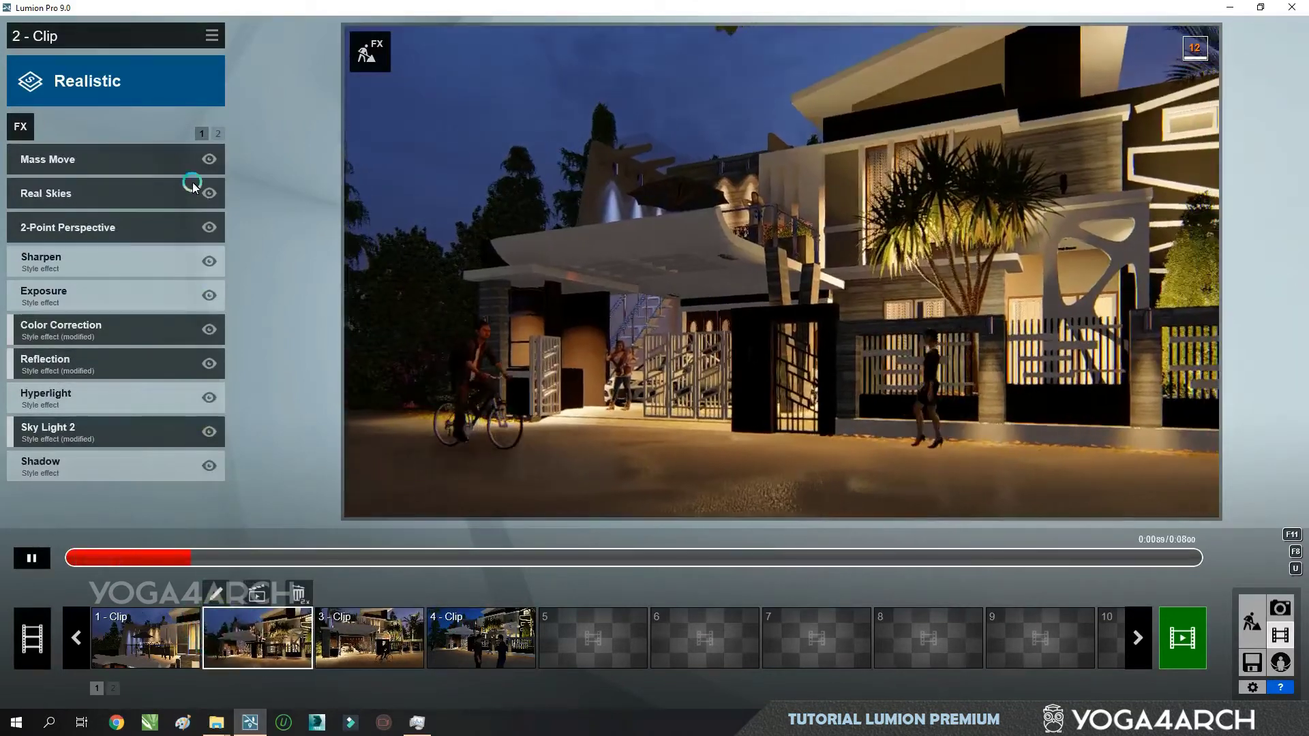
Step: Copy clip 2's Realistic effects and paste them onto clip 4
click(212, 36)
click(170, 49)
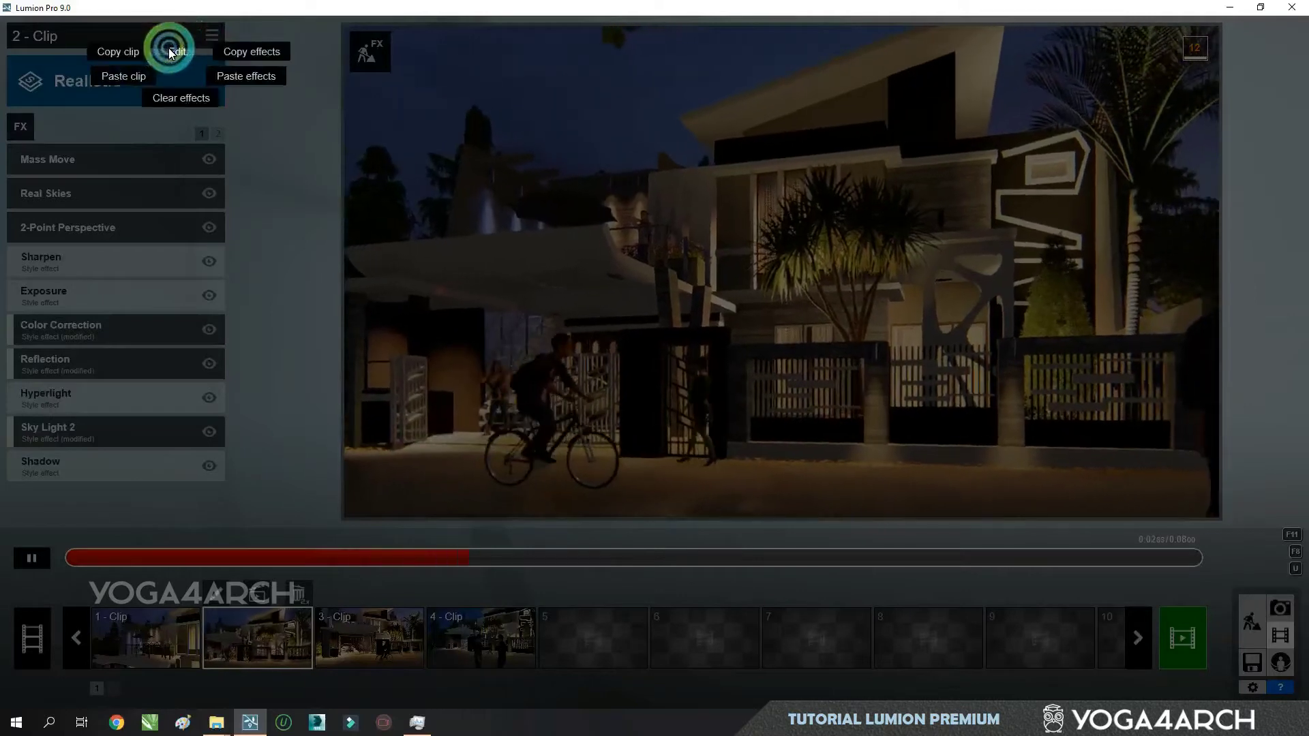
click(242, 52)
click(584, 531)
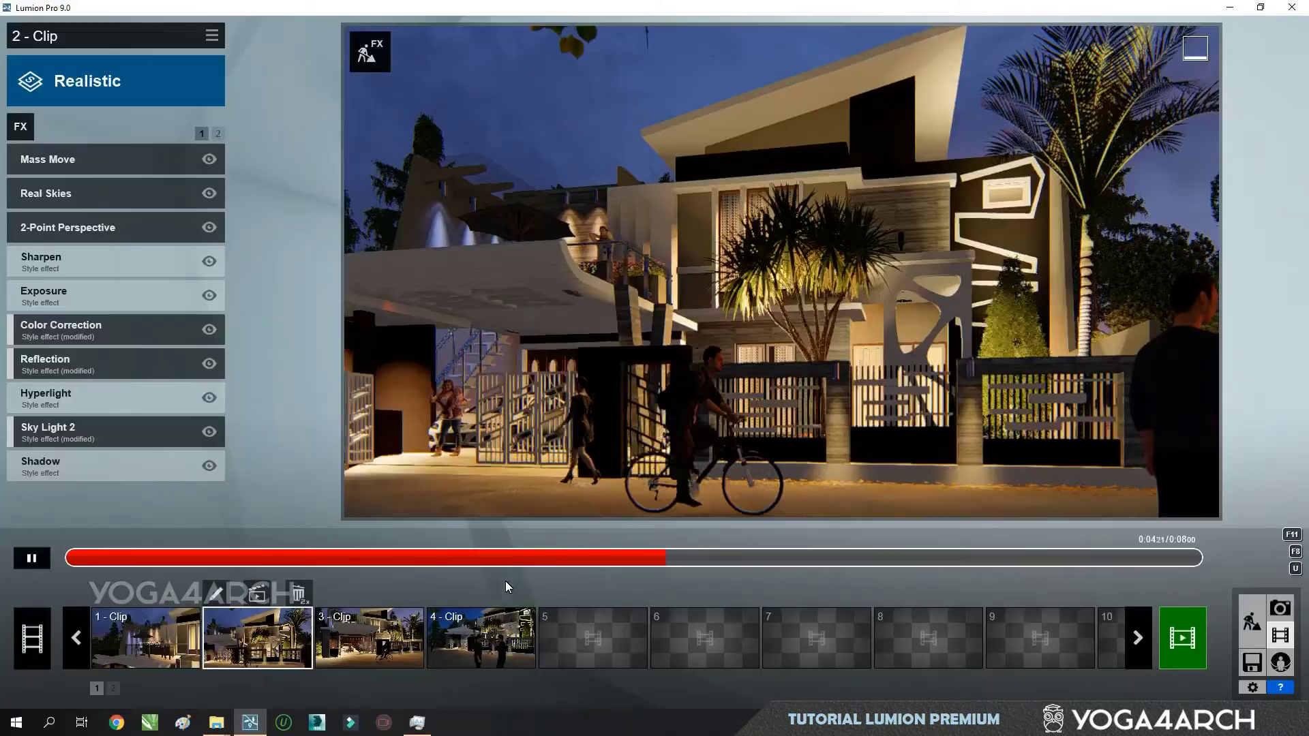
click(471, 631)
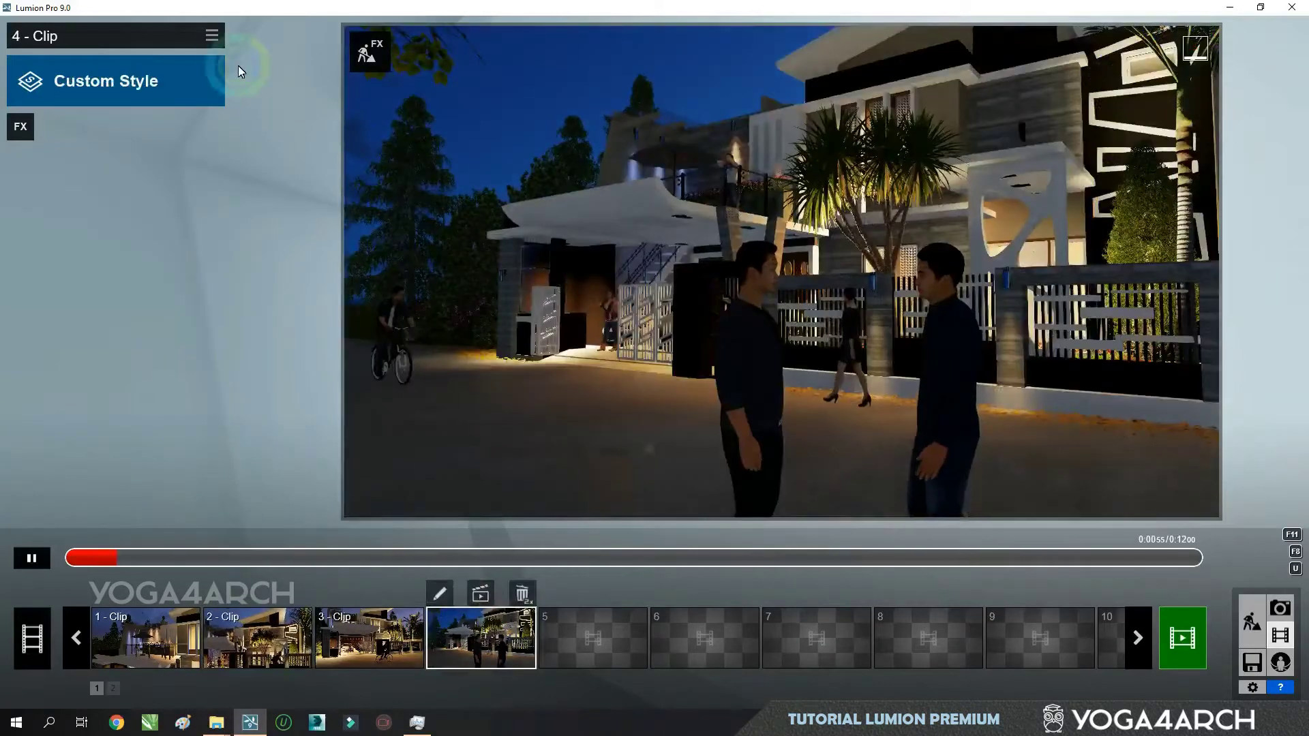
click(211, 38)
click(179, 45)
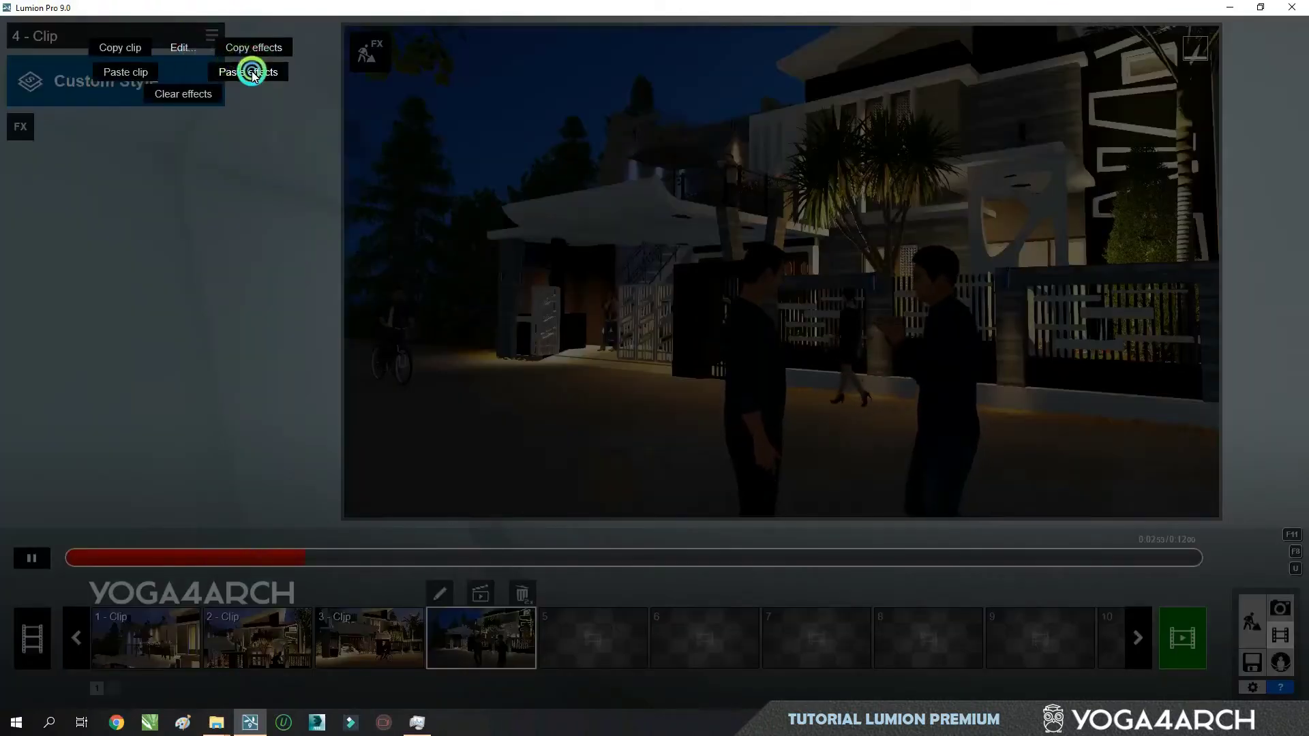
click(250, 72)
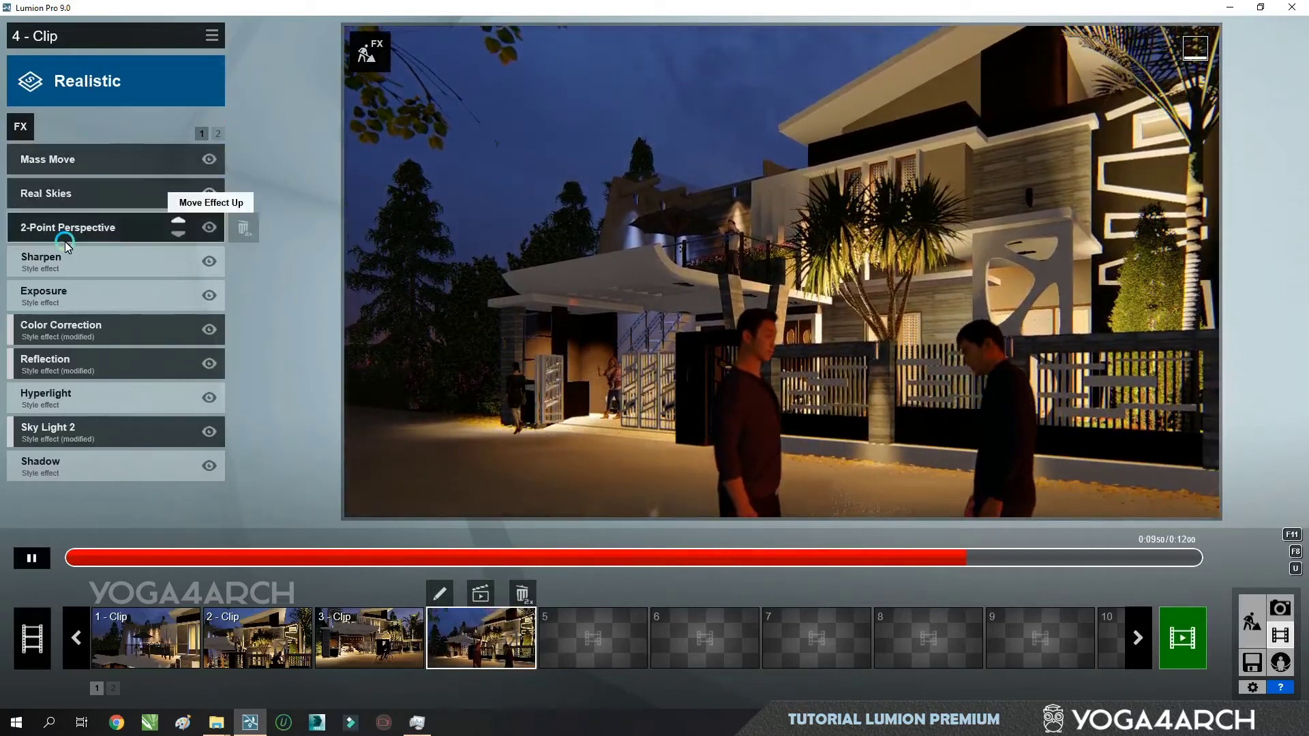
Step: Switch off 2-Point Perspective on clip 4 and scrub its preview to the end
click(209, 226)
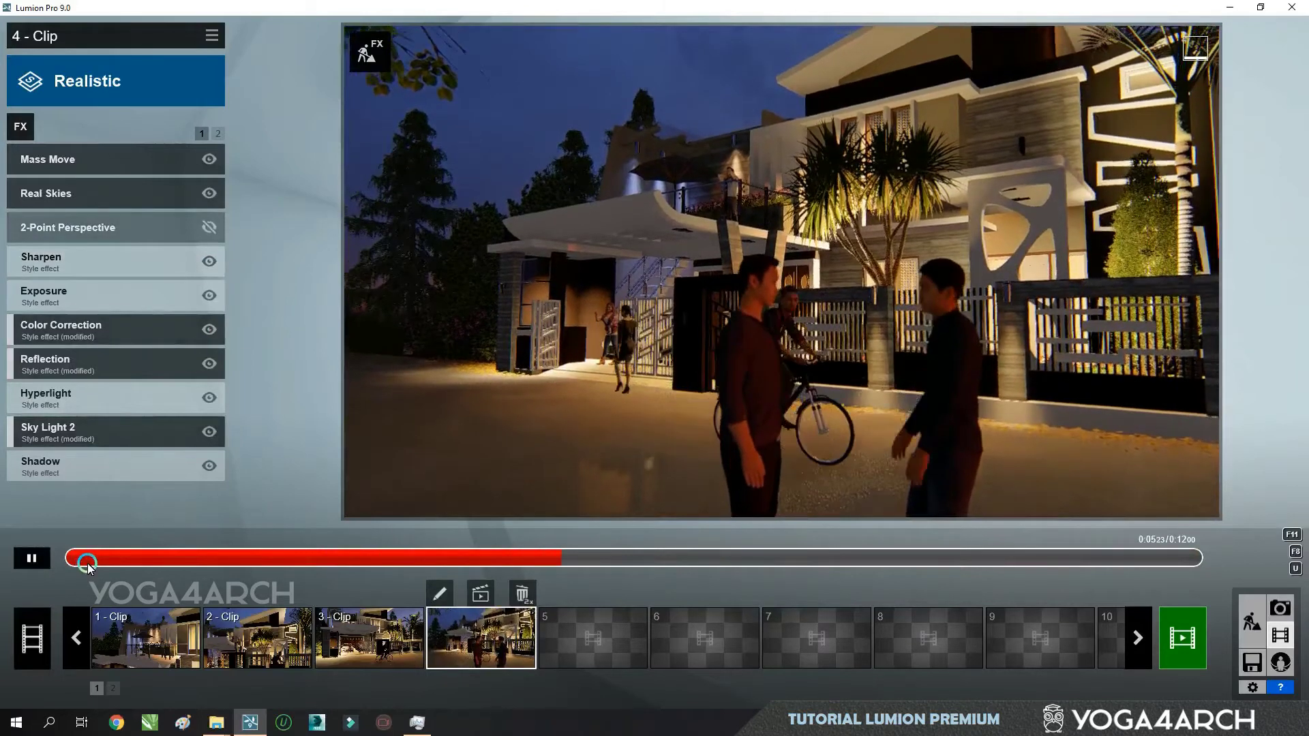
click(31, 558)
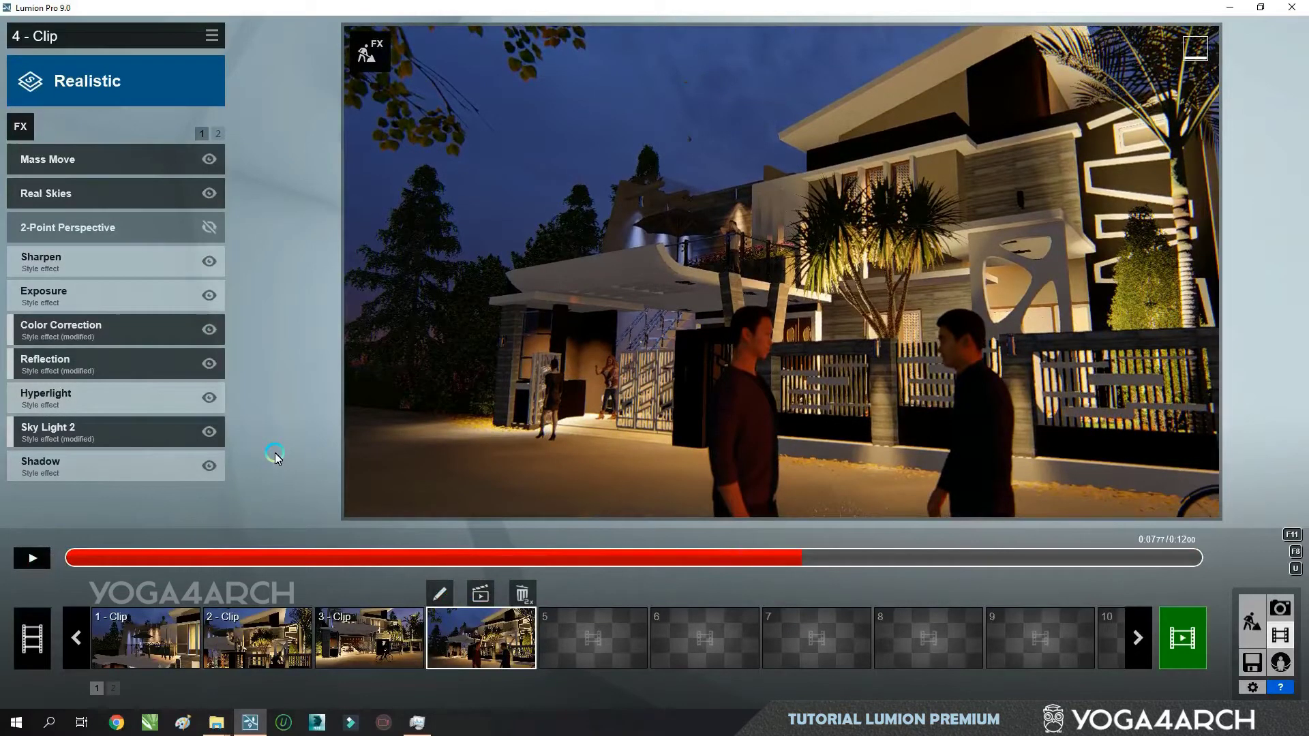
drag(62, 561, 1252, 568)
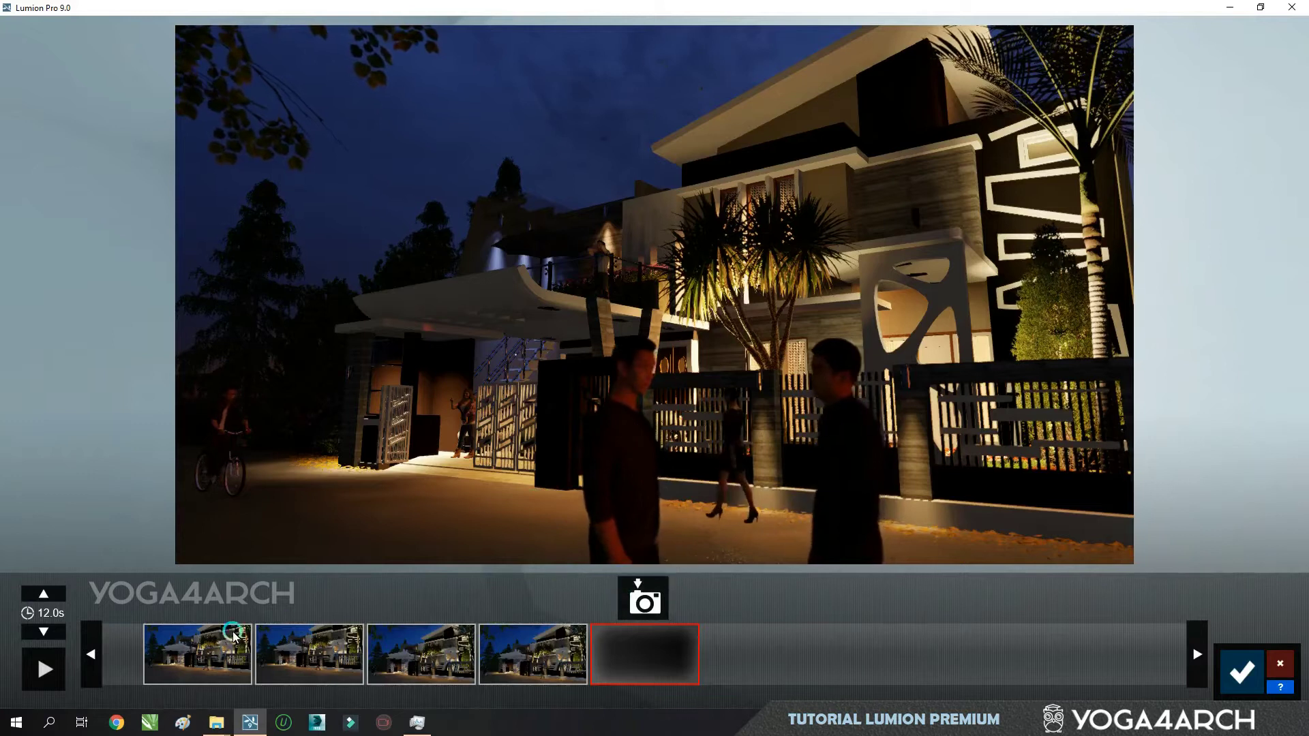
Step: Replace clip 4's fourth keyframe with a zoomed-in, longer focal length view
click(233, 636)
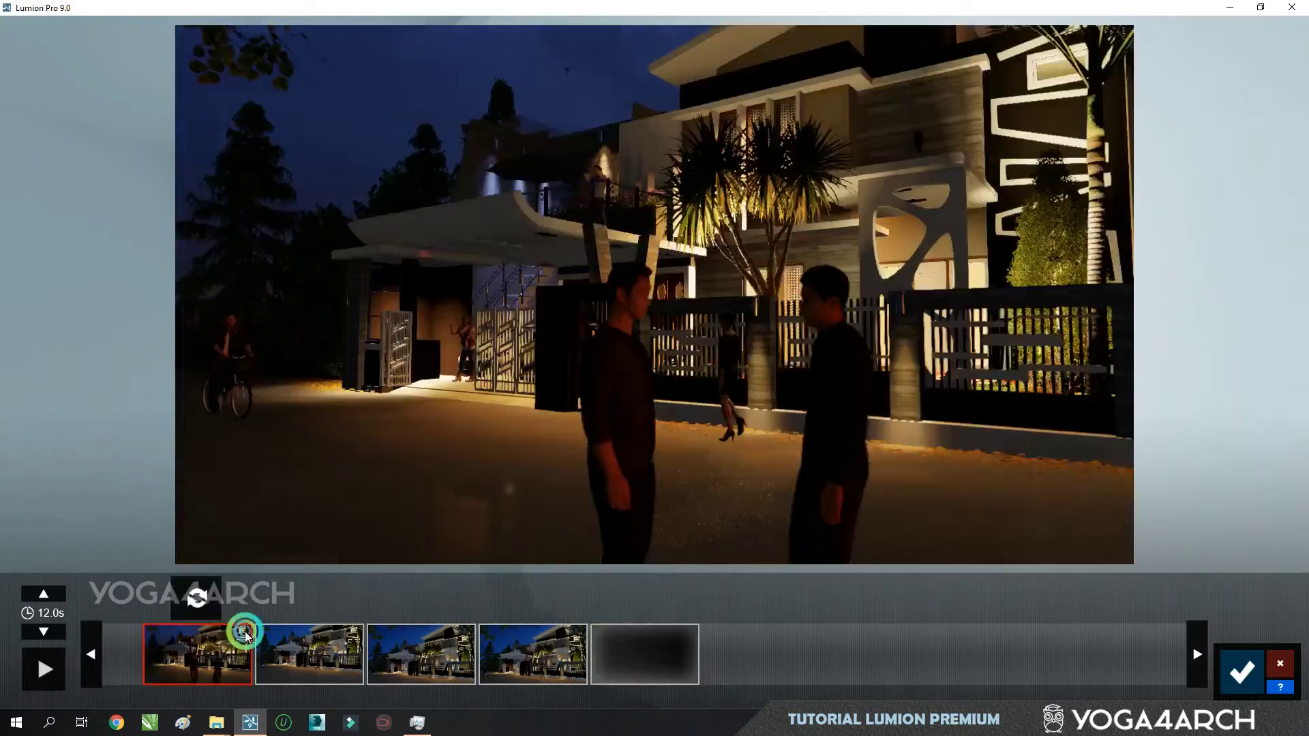
click(433, 652)
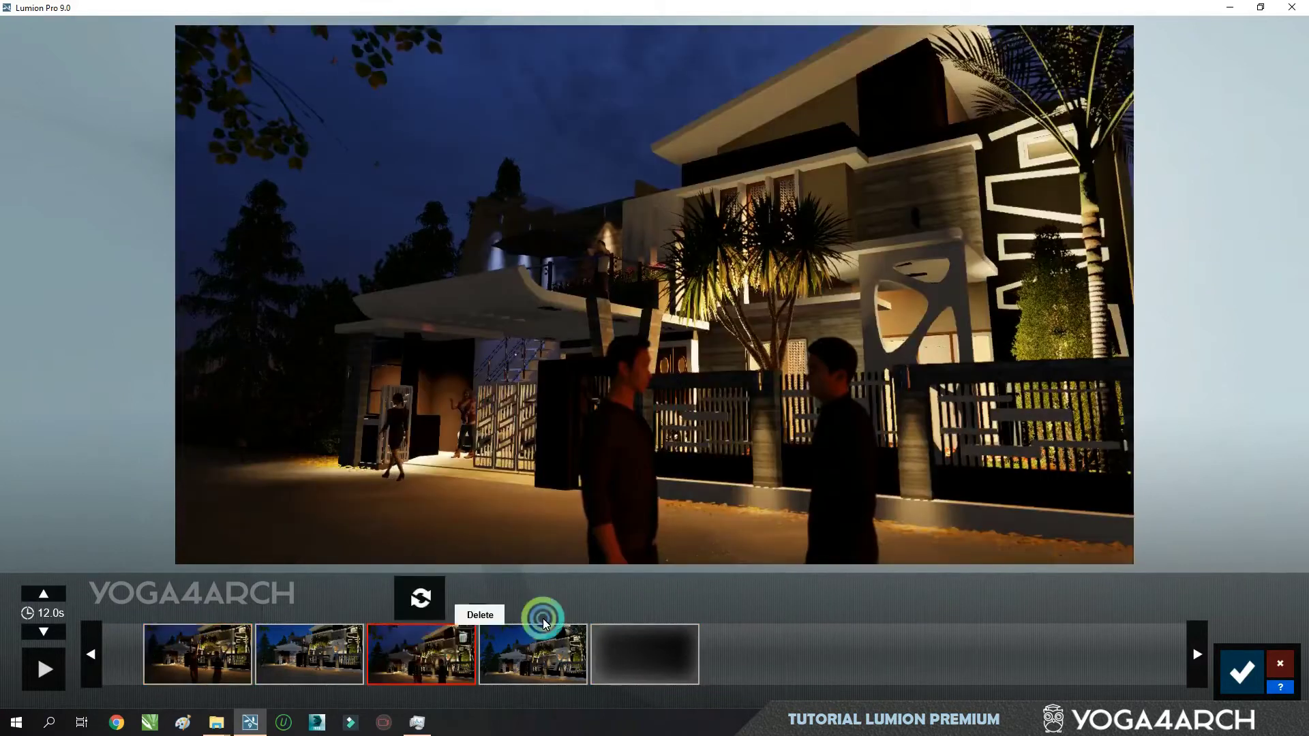
click(558, 664)
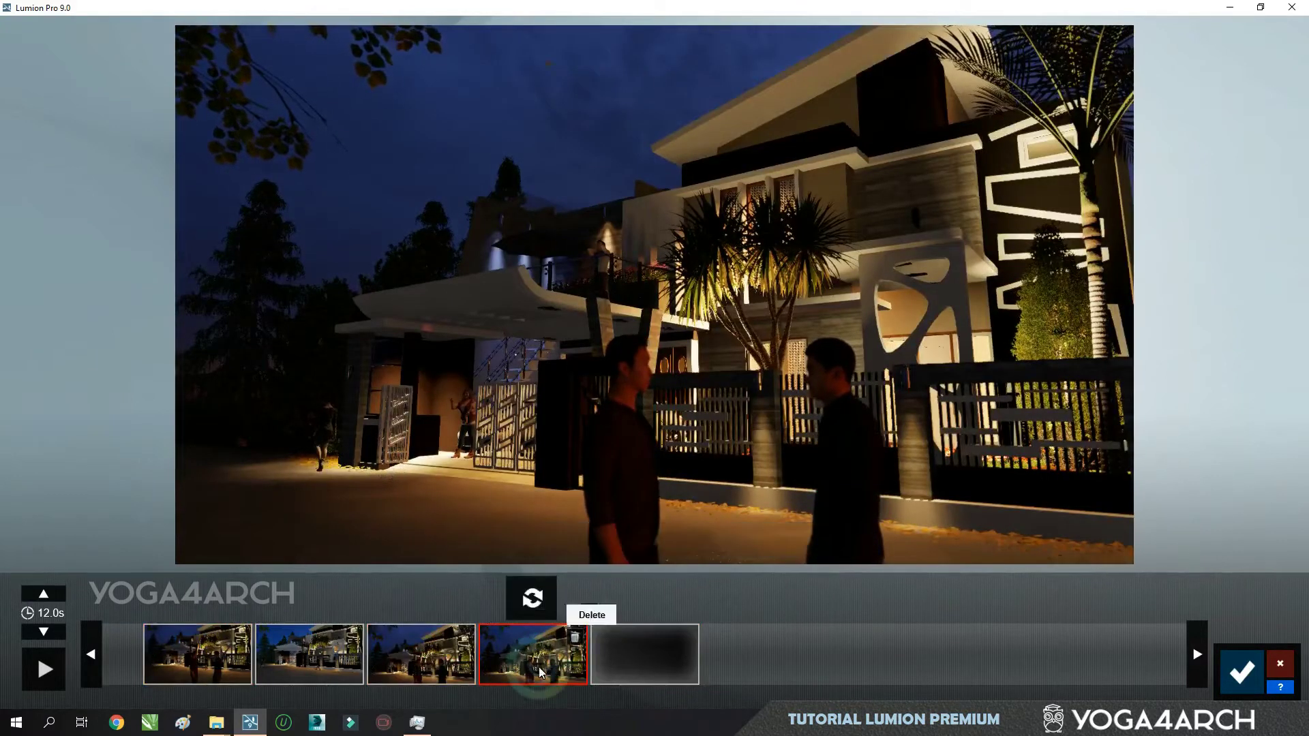
mouse_move(654, 522)
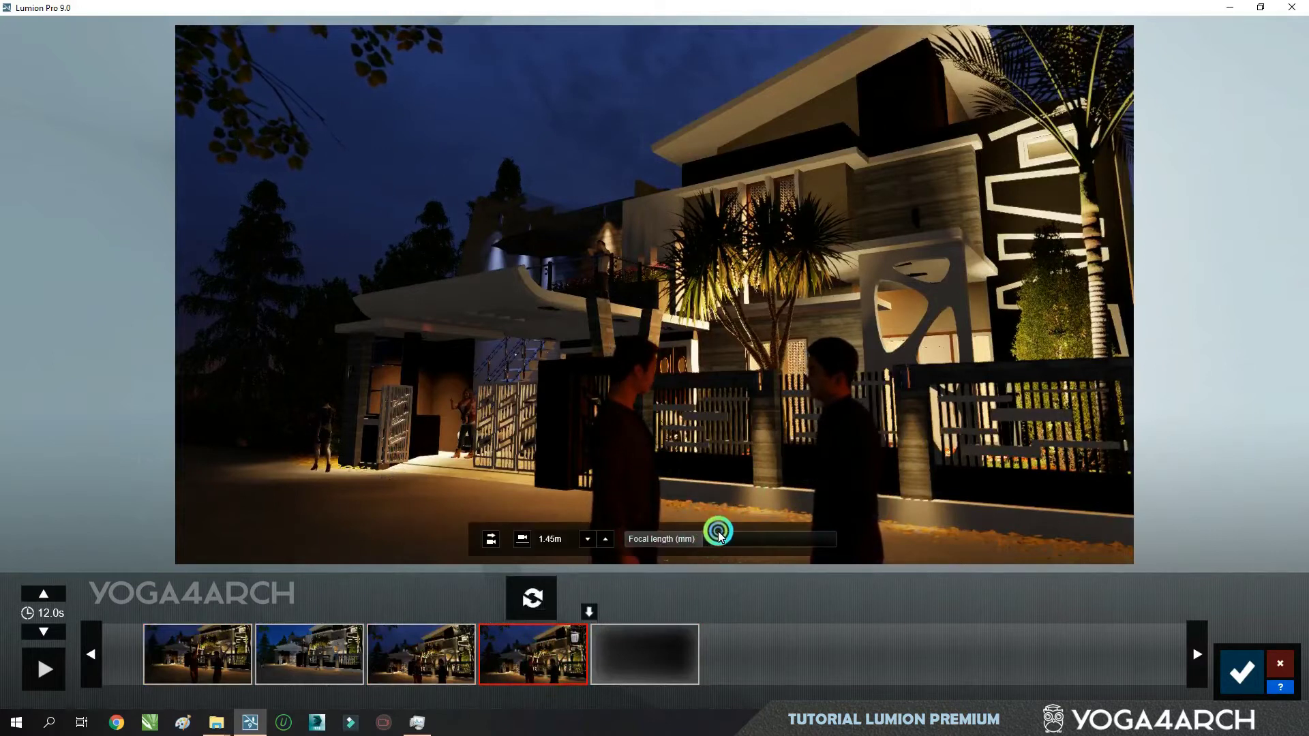
drag(707, 543, 719, 537)
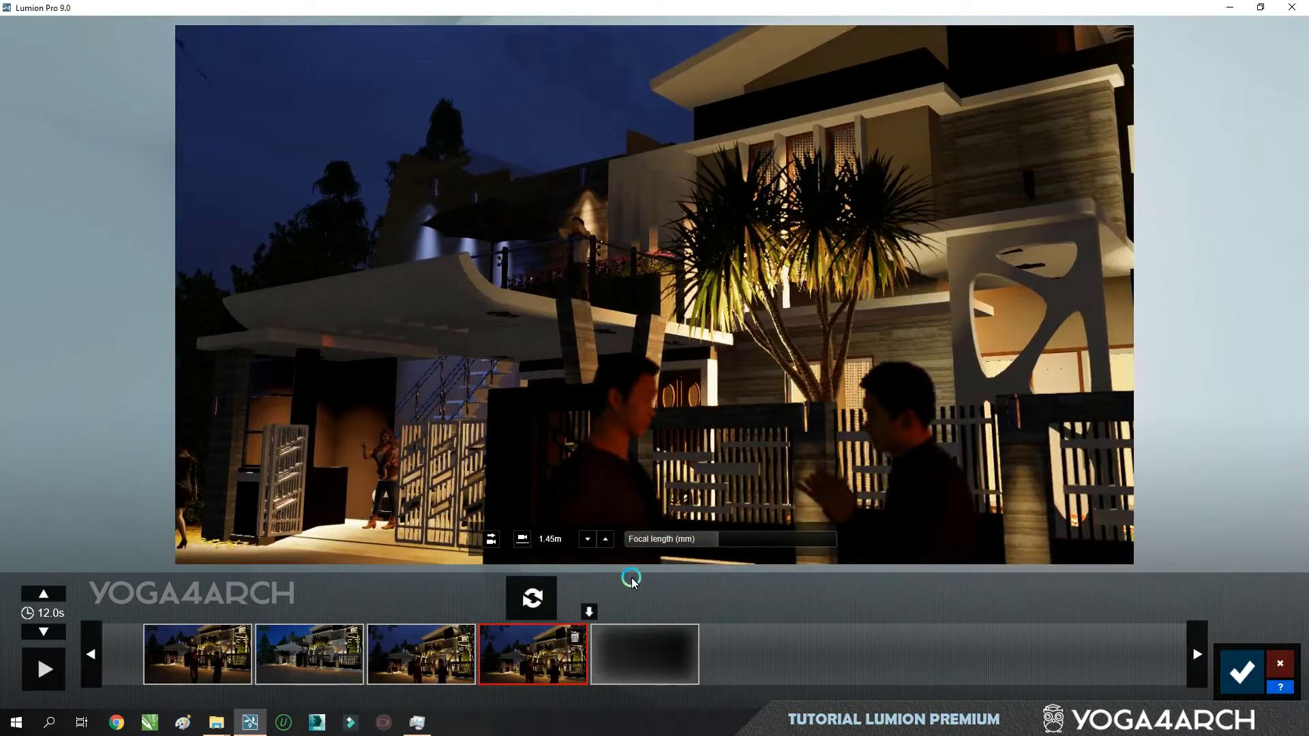
click(534, 595)
Step: Reframe the camera closer to the house and replace the first and second keyframes
click(217, 648)
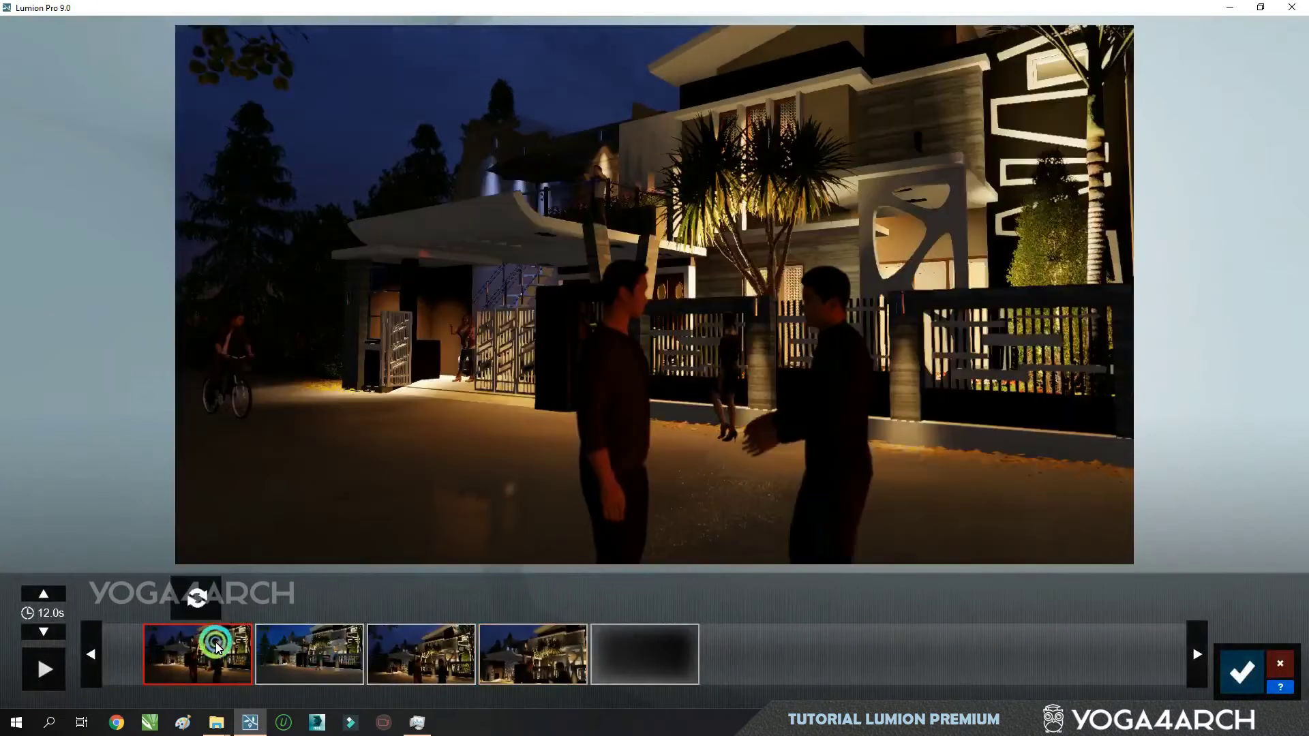
right_drag(478, 415, 499, 401)
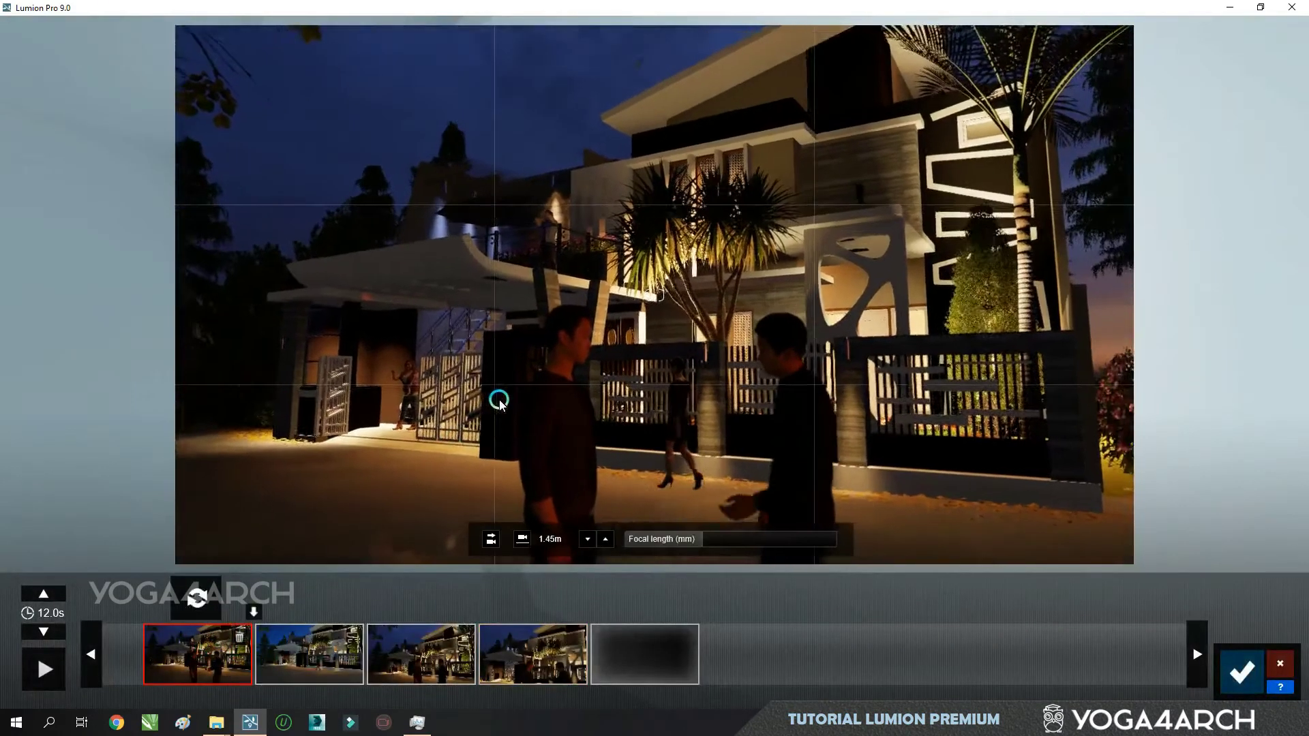
key(w)
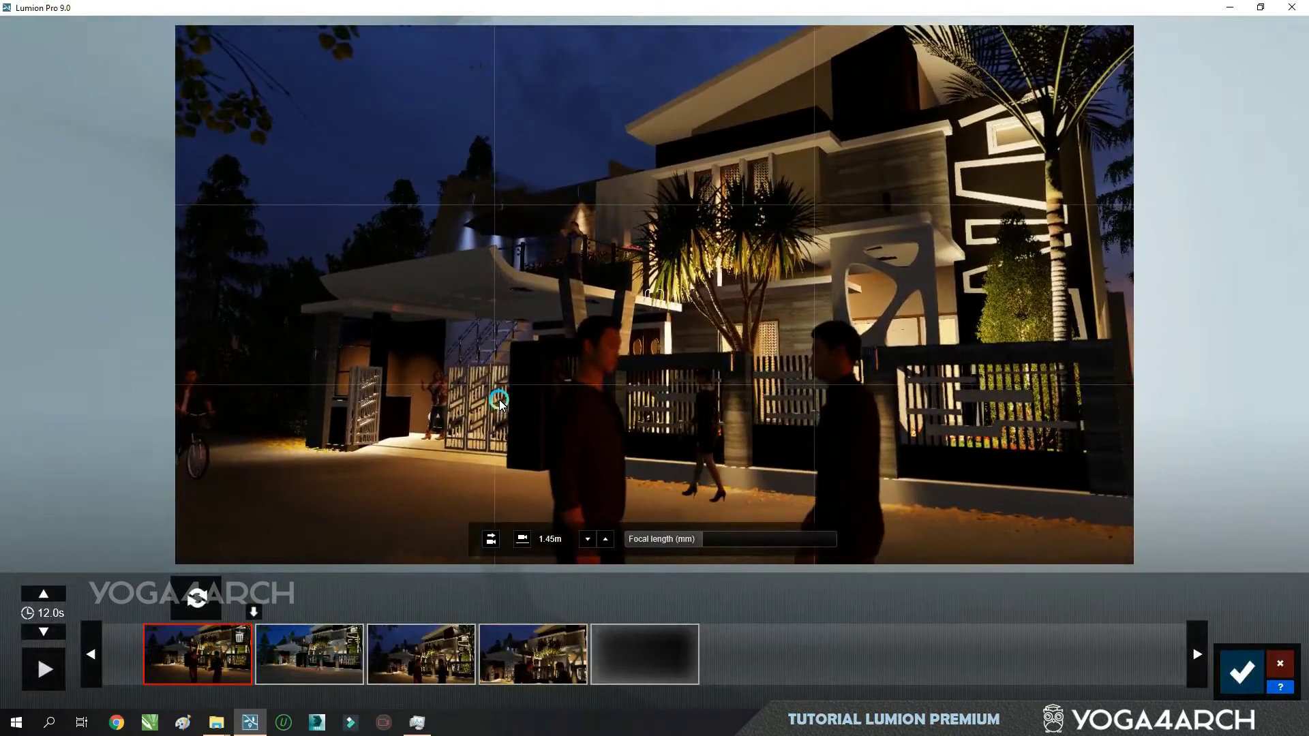
click(197, 598)
click(304, 653)
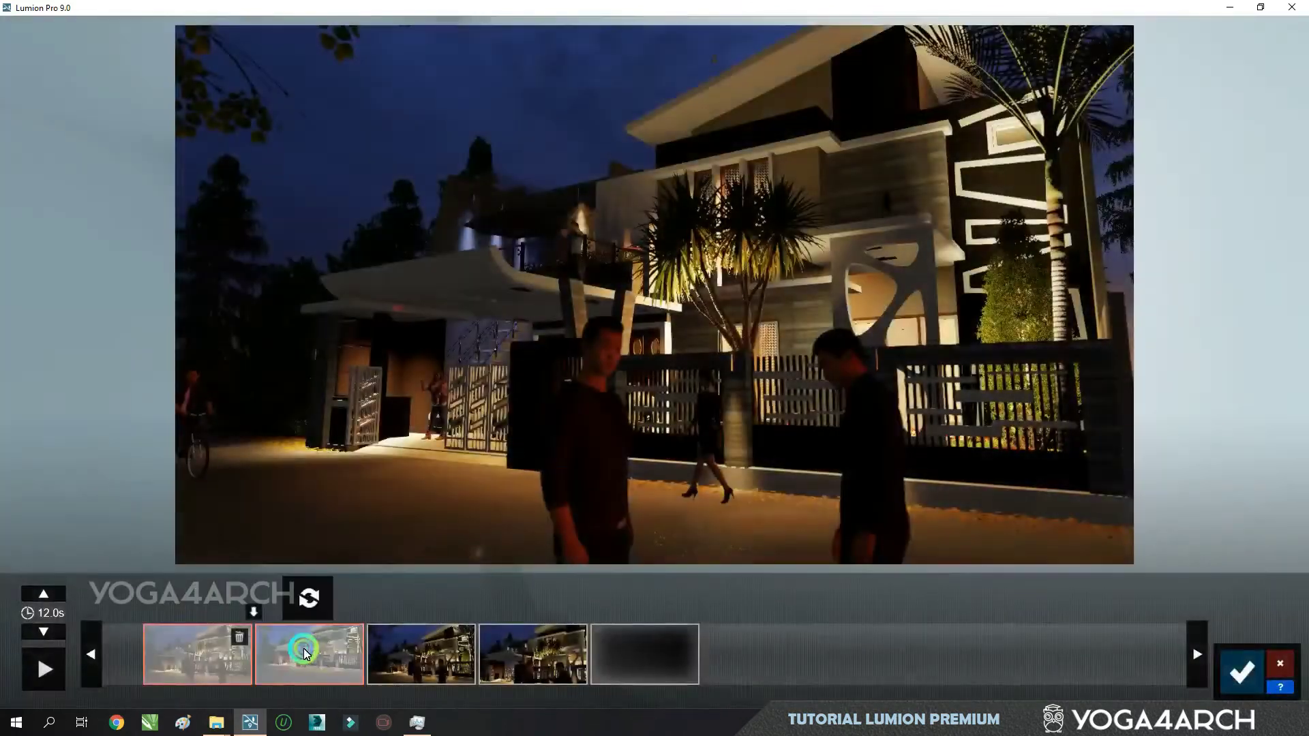
right_drag(707, 371, 709, 379)
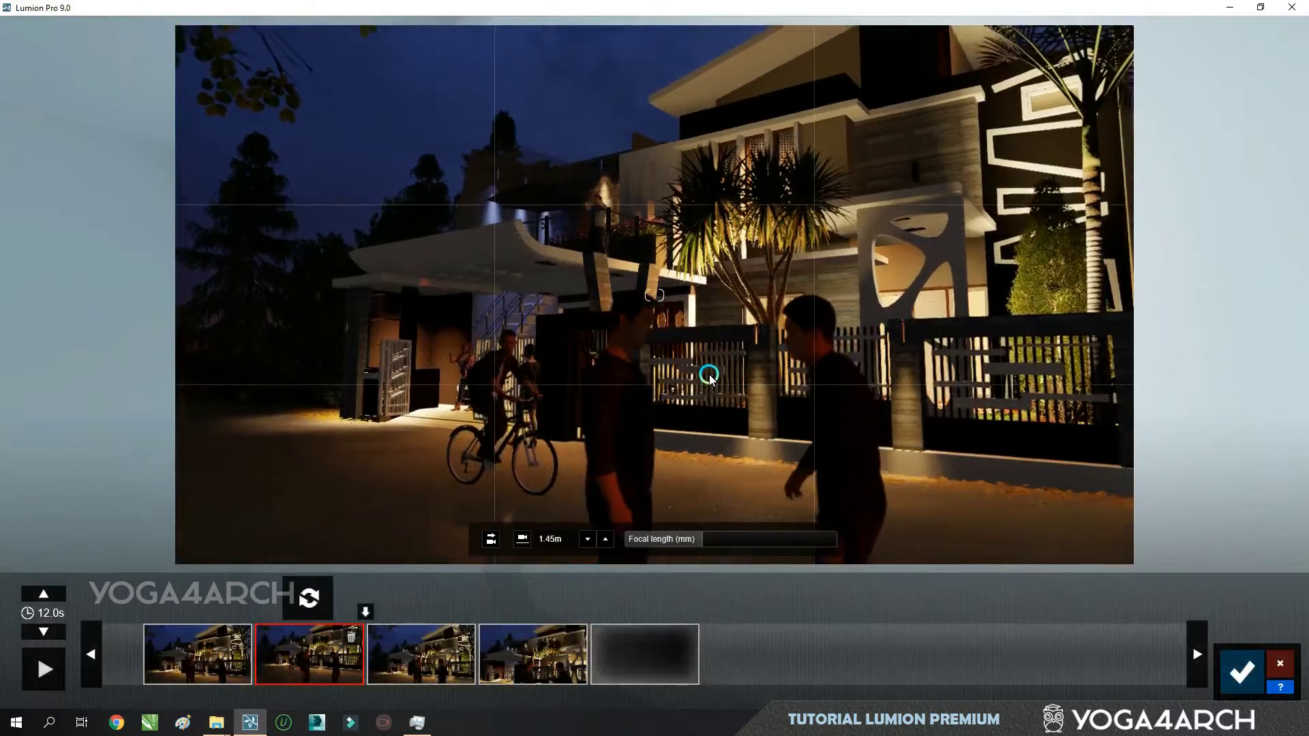
click(308, 598)
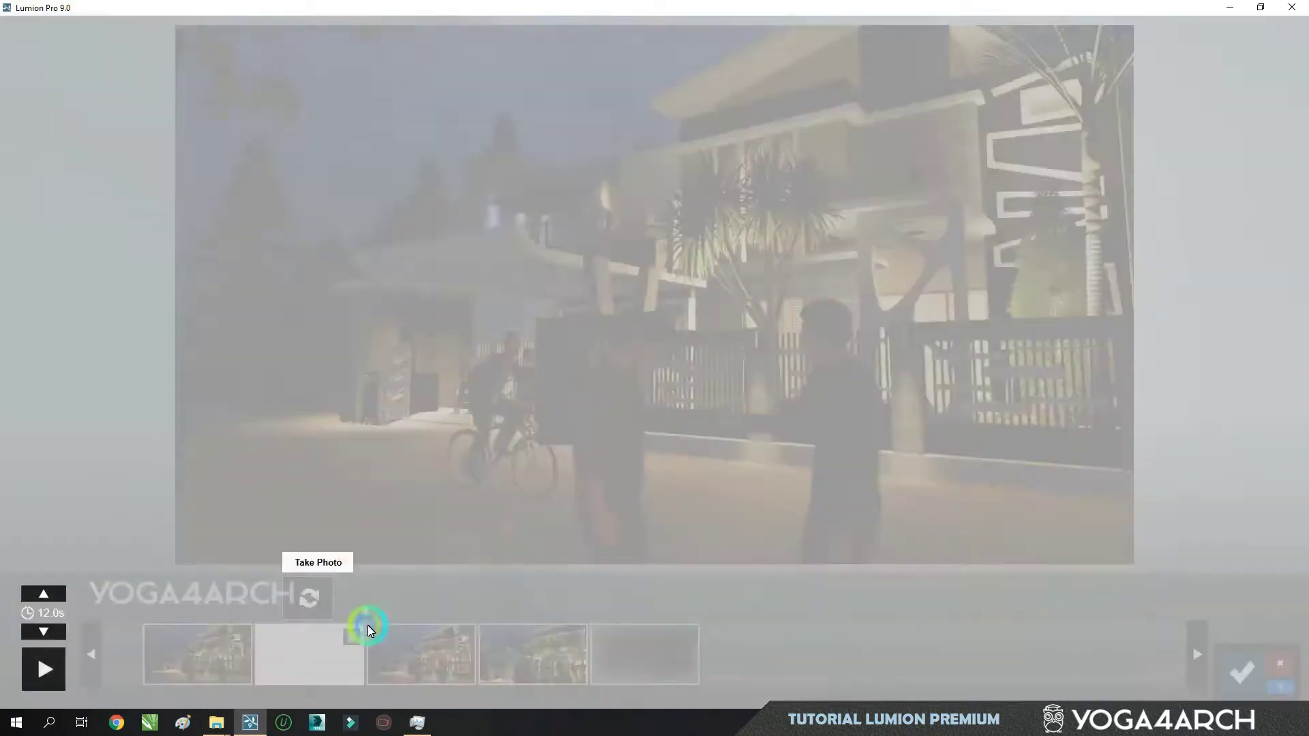
click(431, 654)
right_click(540, 497)
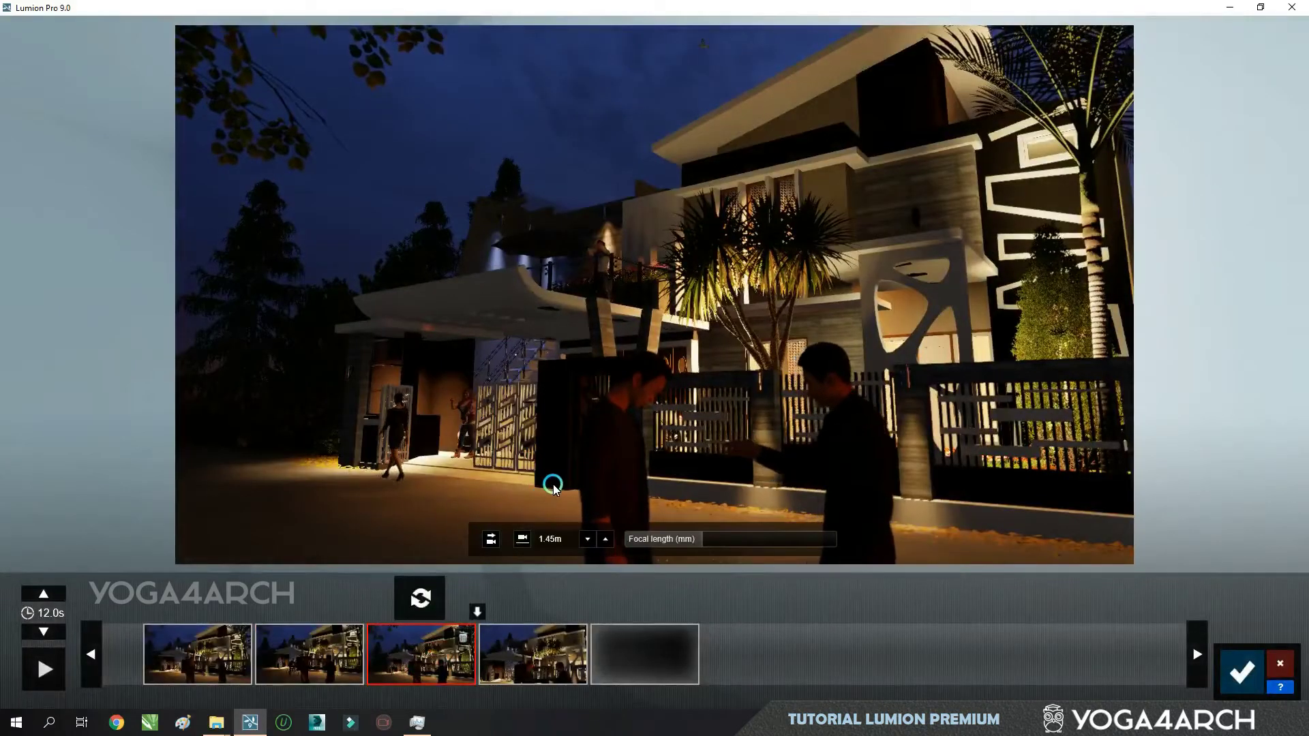
Step: Preview the revised camera path and save it back to the movie
click(49, 675)
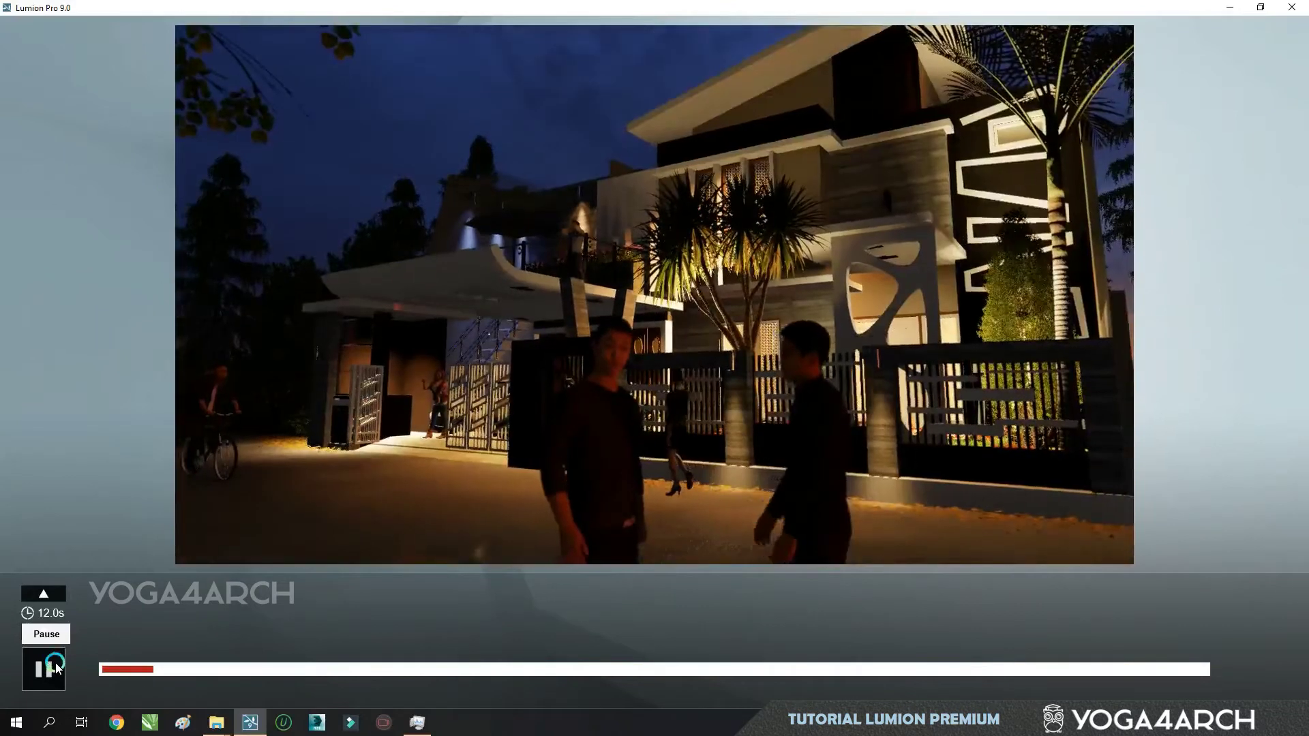
click(55, 663)
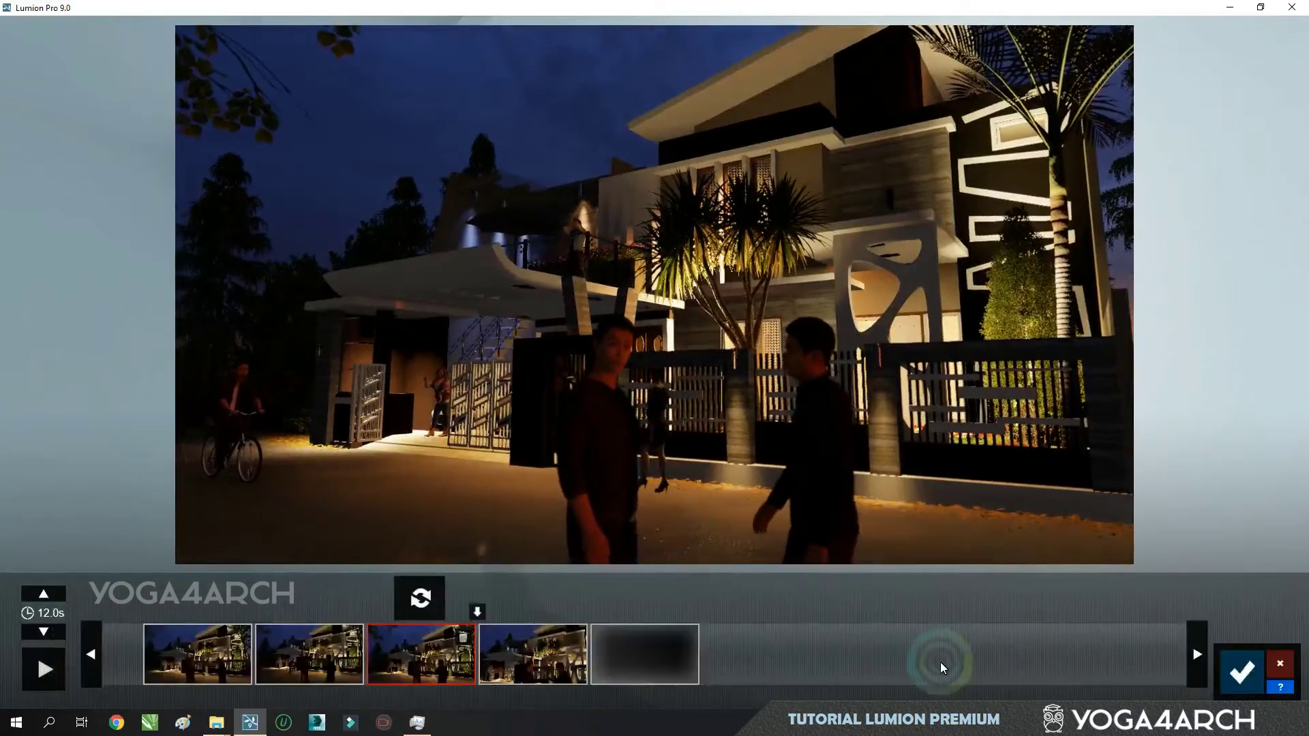
click(535, 653)
click(1241, 674)
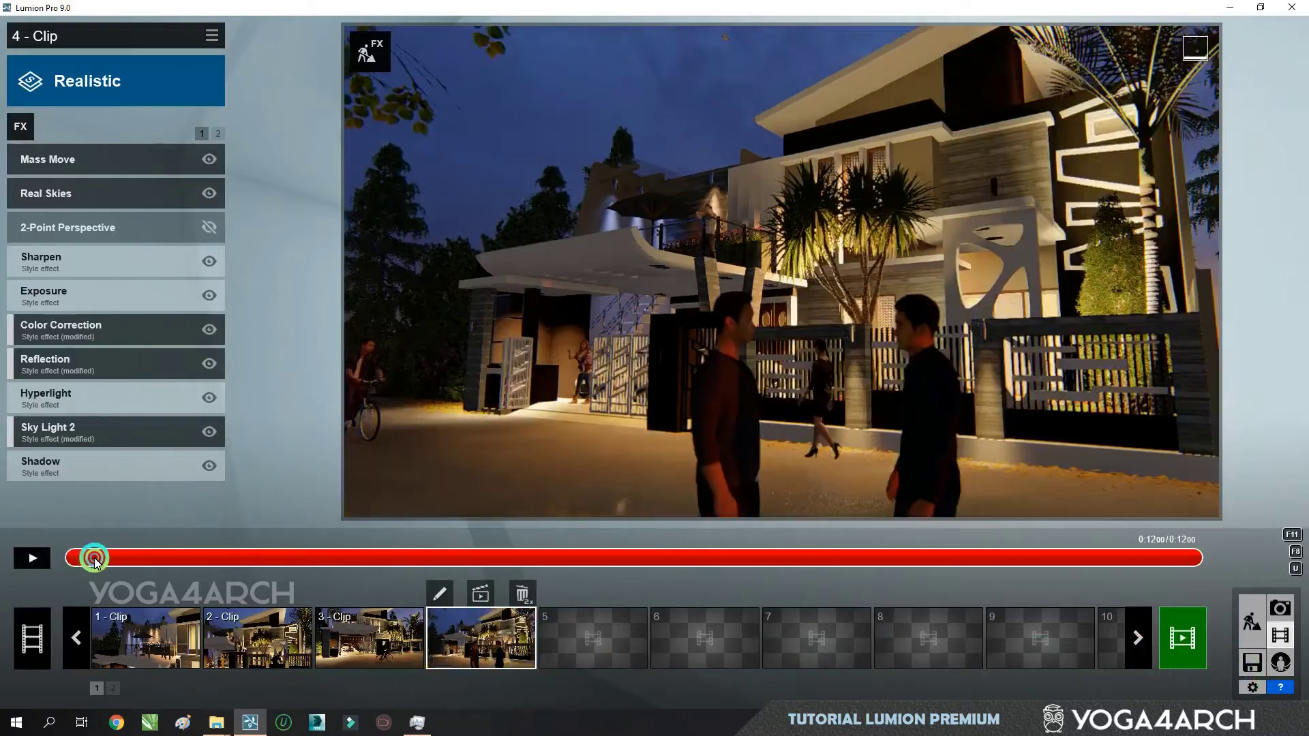
Step: Play through updated clip 4 and add the Camera effect Depth of Field
mouse_move(91, 558)
mouse_down()
mouse_move(1186, 557)
mouse_move(60, 560)
mouse_up()
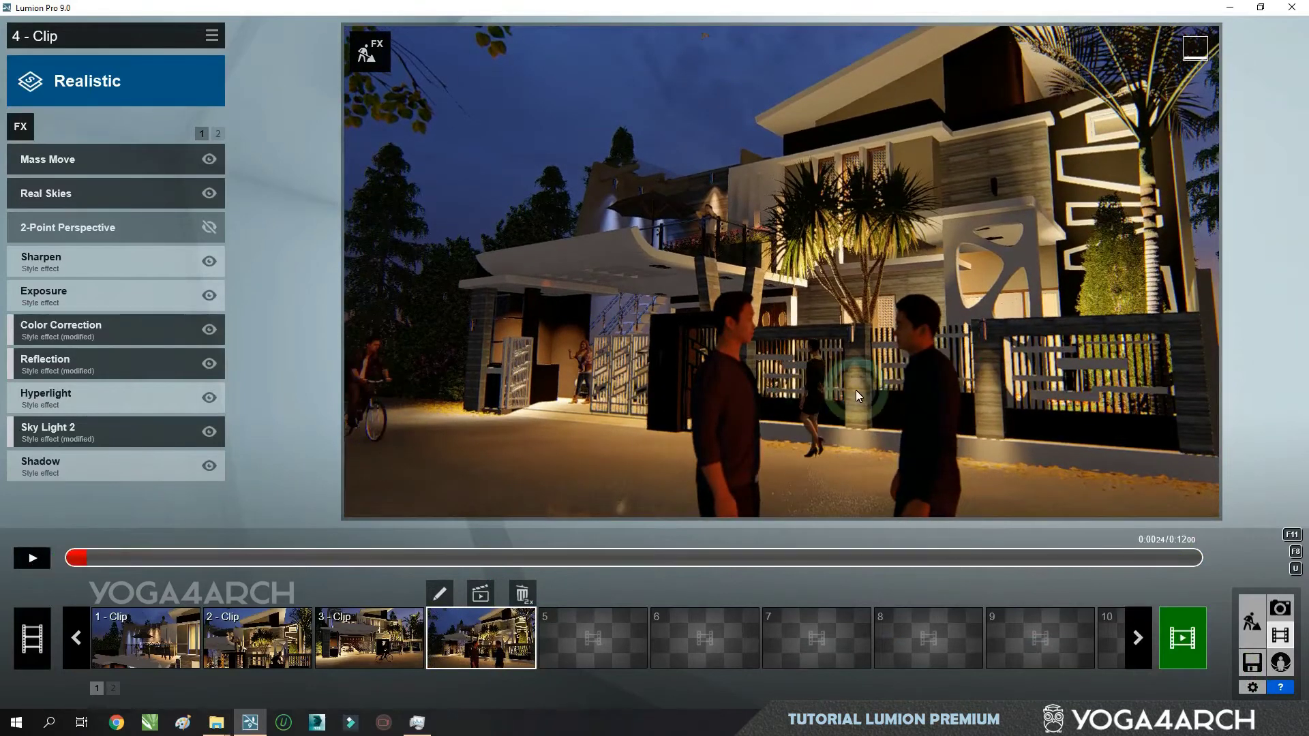
click(21, 126)
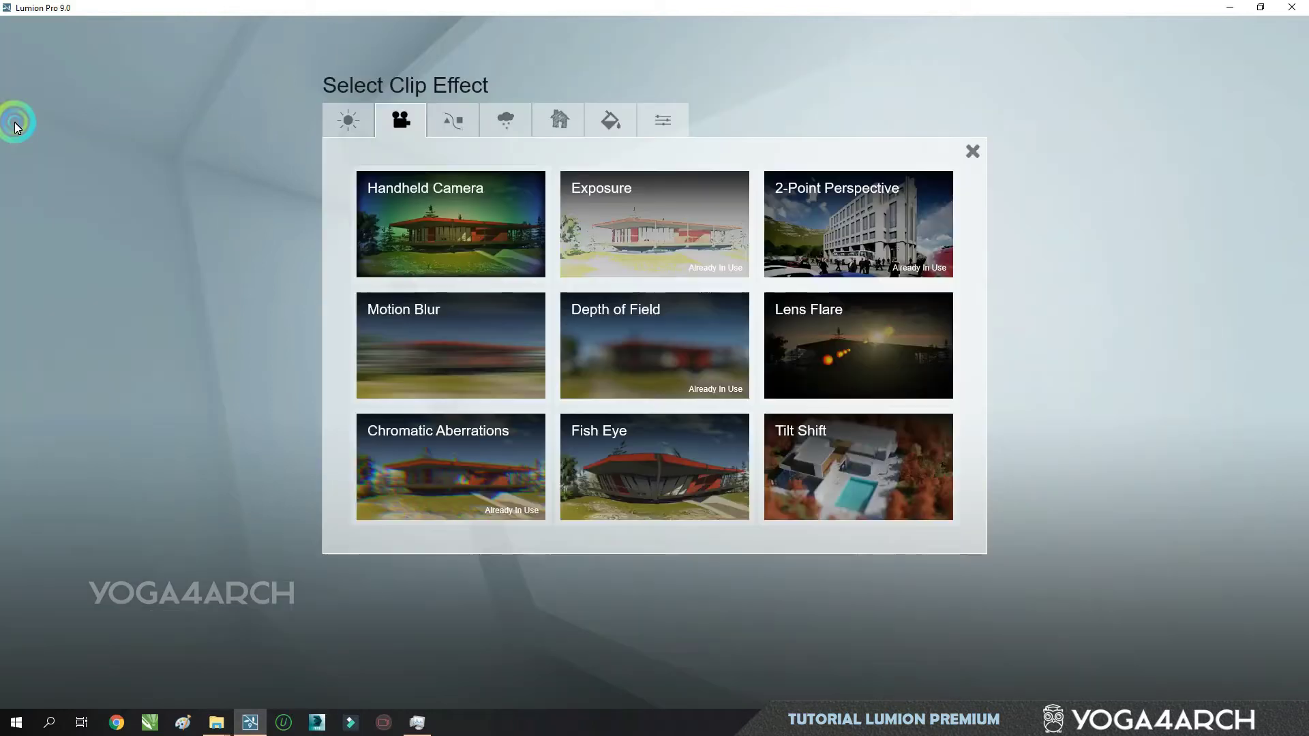
click(641, 349)
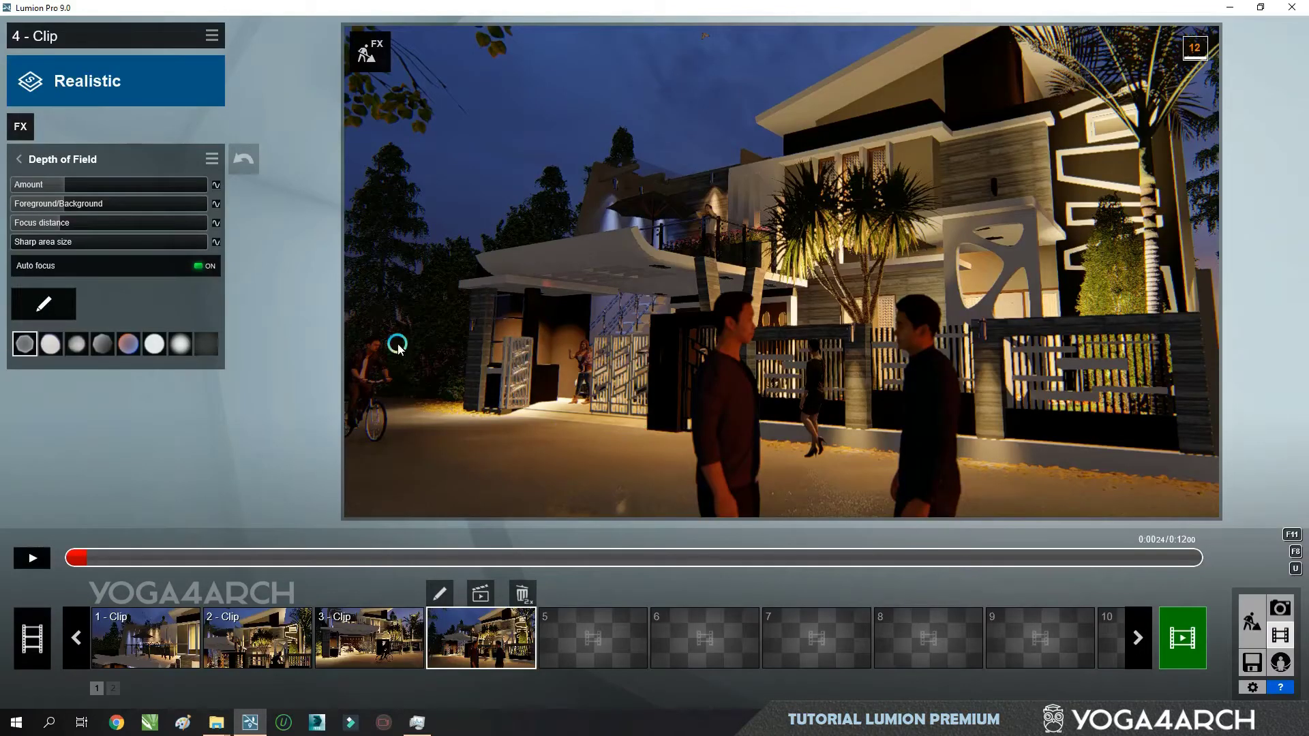
Step: Turn off auto focus and set the depth-of-field blur amount to about 232
click(199, 270)
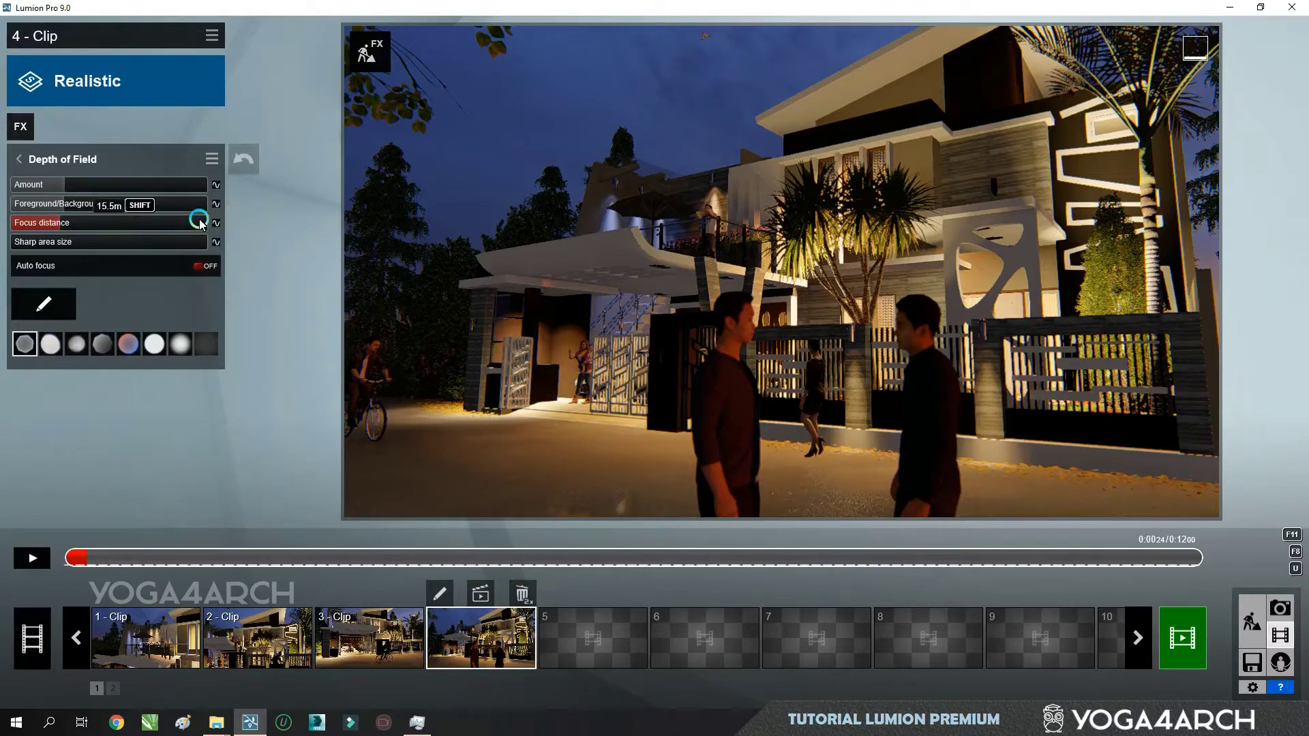
mouse_move(52, 184)
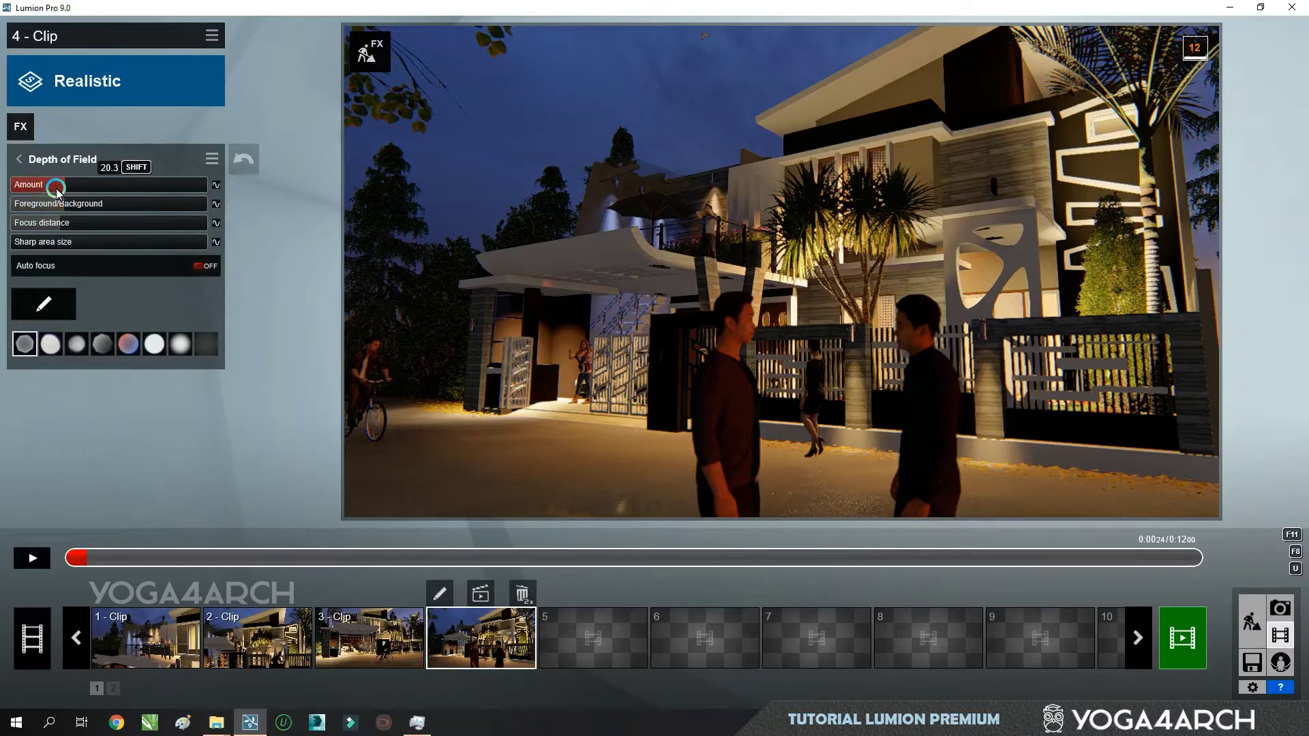
drag(56, 189, 28, 189)
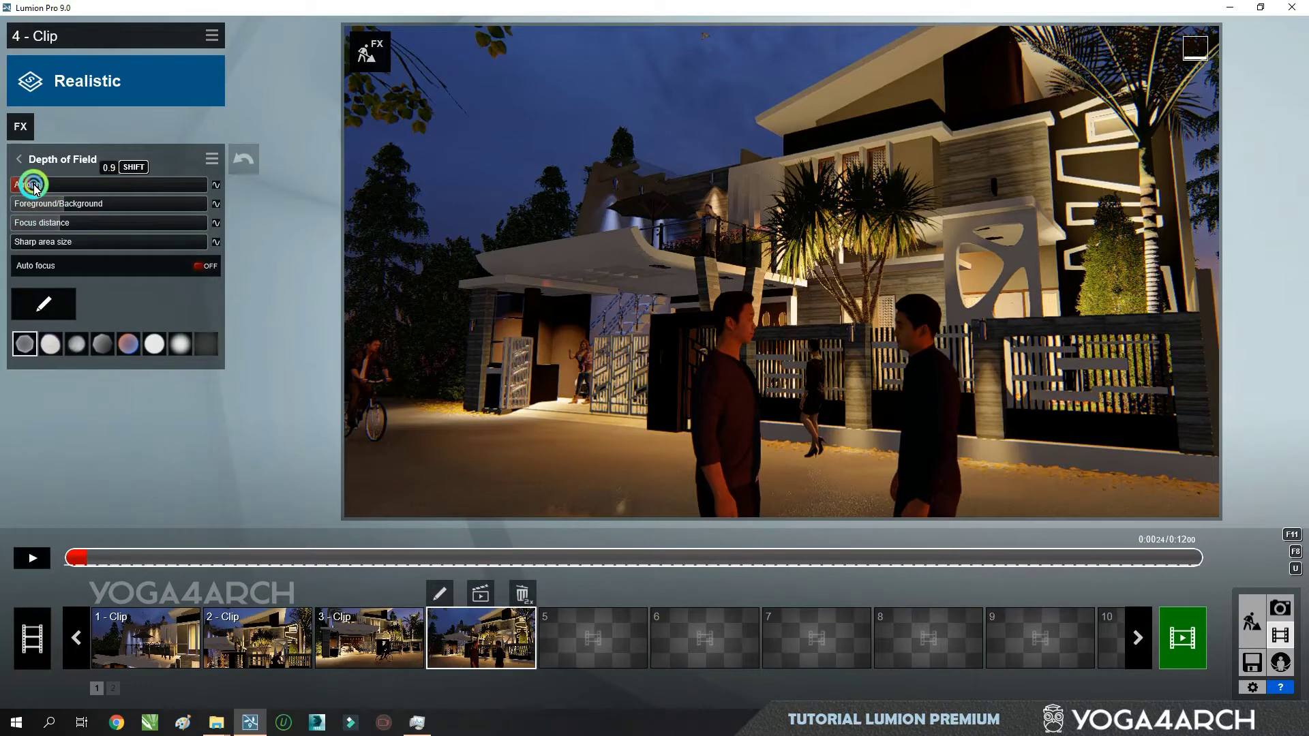
mouse_move(138, 193)
mouse_down()
mouse_move(277, 191)
mouse_move(2, 197)
mouse_move(71, 191)
mouse_up()
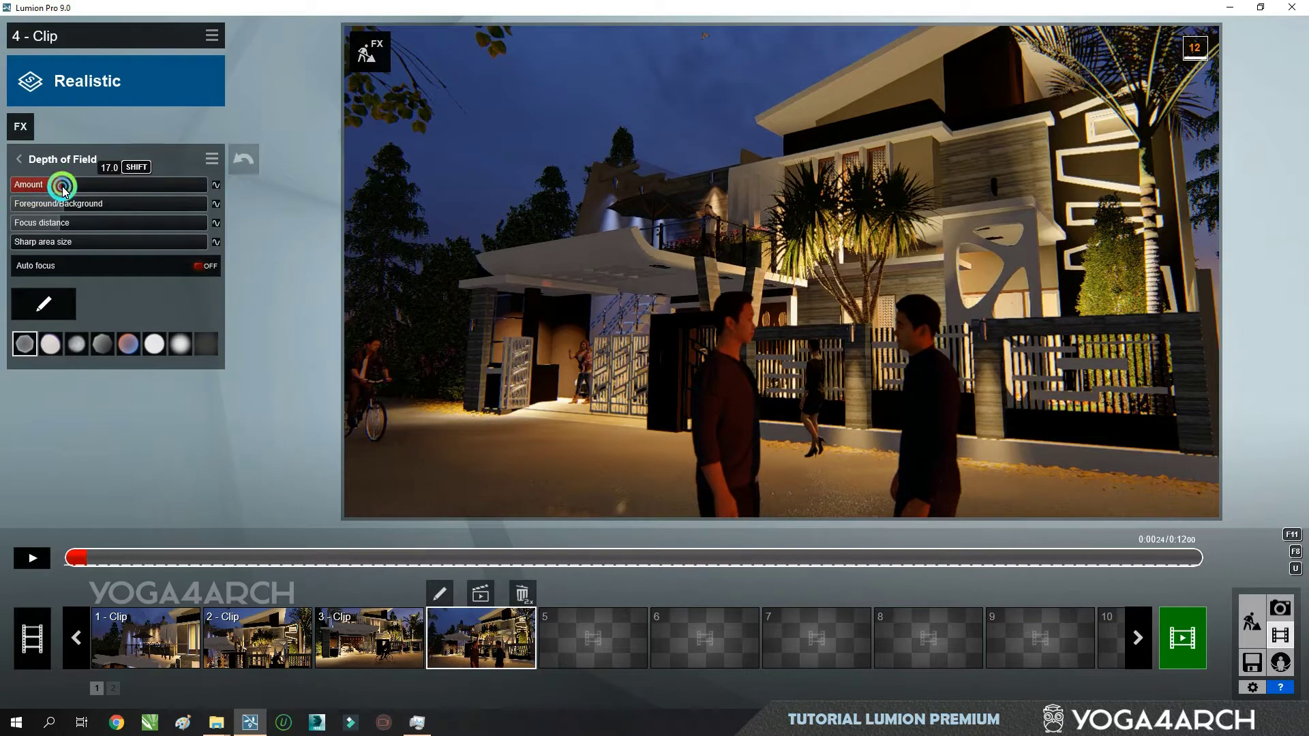
mouse_move(83, 189)
mouse_down()
mouse_move(35, 184)
mouse_move(143, 194)
mouse_move(2, 208)
mouse_move(412, 213)
mouse_up()
mouse_move(208, 216)
mouse_down()
mouse_move(33, 212)
mouse_move(167, 202)
mouse_move(58, 191)
mouse_move(117, 193)
mouse_move(2, 210)
mouse_move(320, 203)
mouse_up()
click(118, 191)
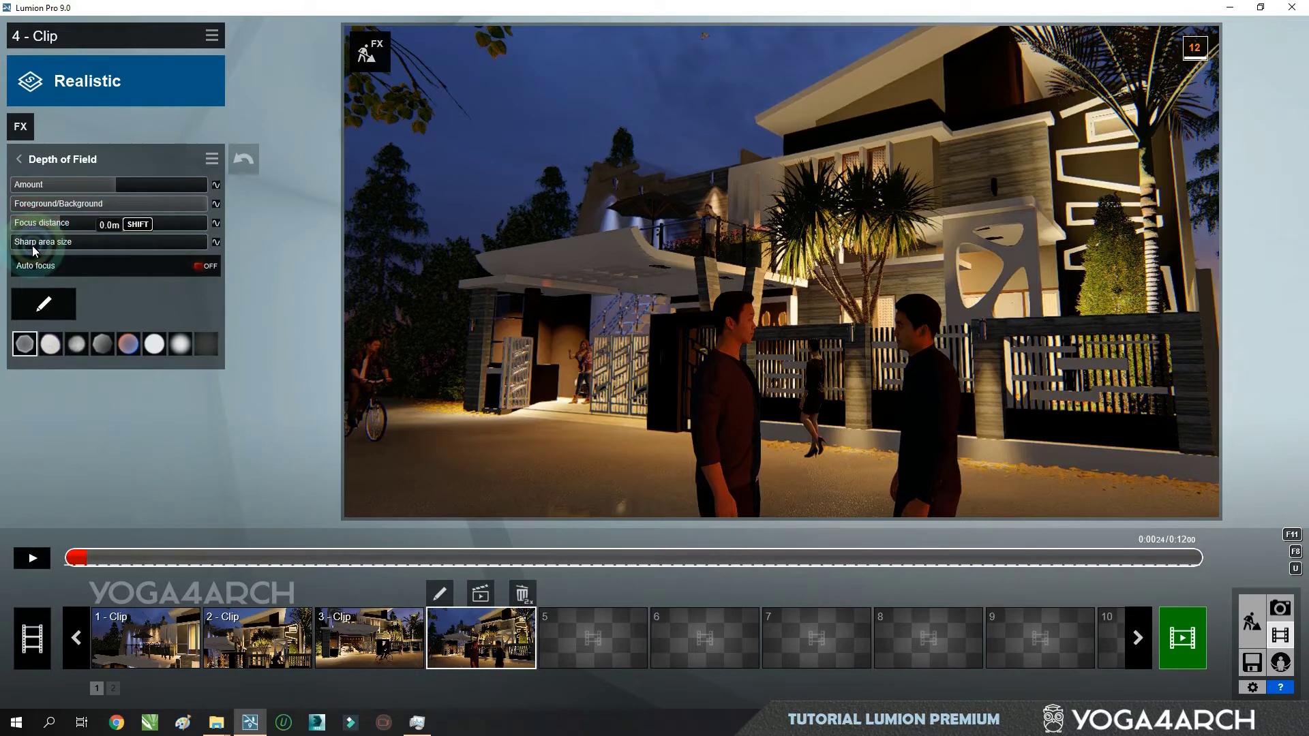
Step: Tune sharp area size, Foreground/Background, and focus distance 0.0m, then rewind to the start
drag(55, 241, 225, 248)
mouse_move(91, 250)
mouse_down()
mouse_move(2, 254)
mouse_move(79, 249)
mouse_up()
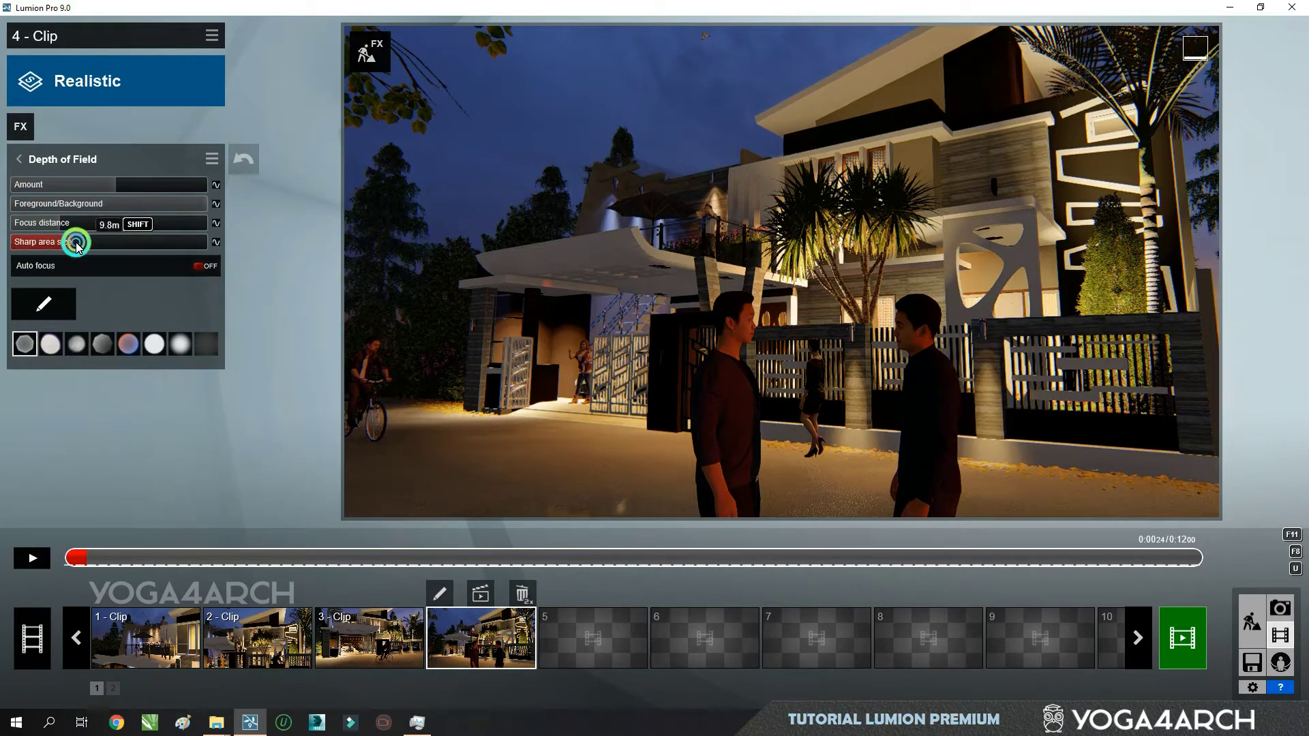
mouse_move(168, 211)
mouse_down()
mouse_move(94, 220)
mouse_move(210, 214)
mouse_move(18, 249)
mouse_up()
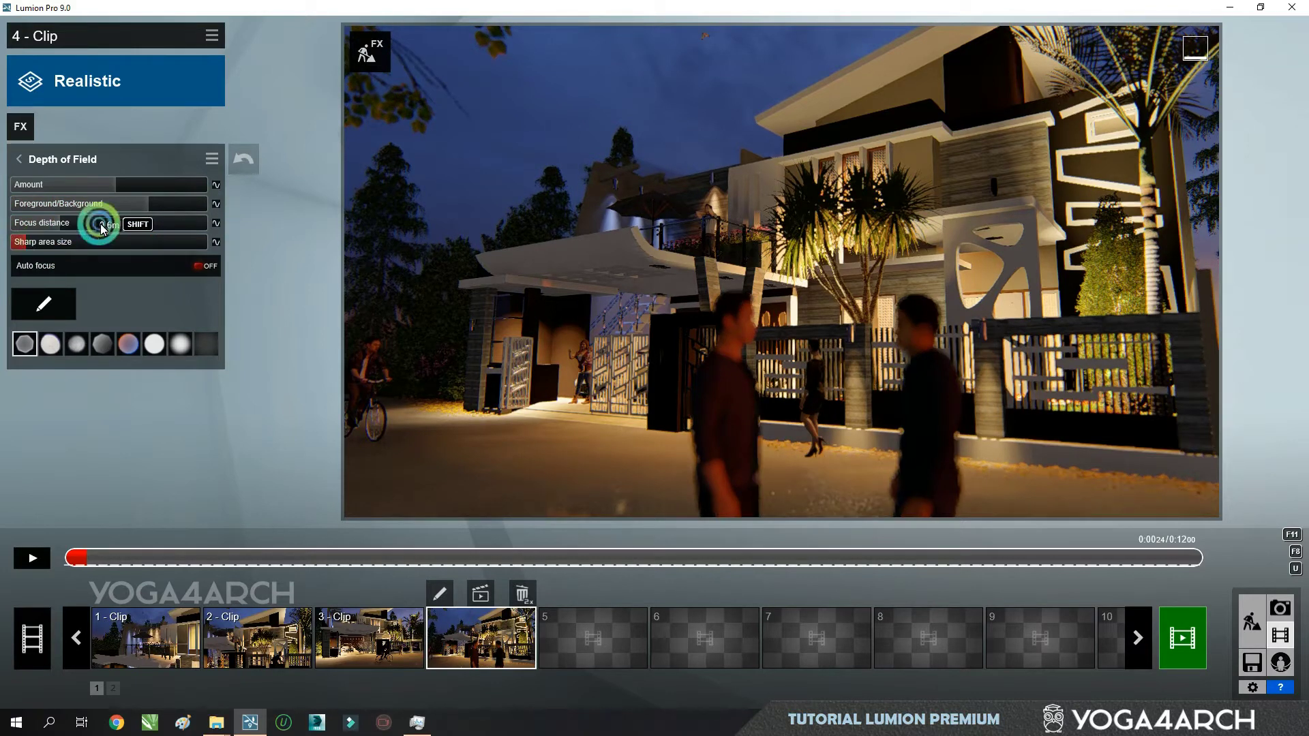
mouse_move(140, 203)
mouse_down()
mouse_move(9, 208)
mouse_move(240, 210)
mouse_up()
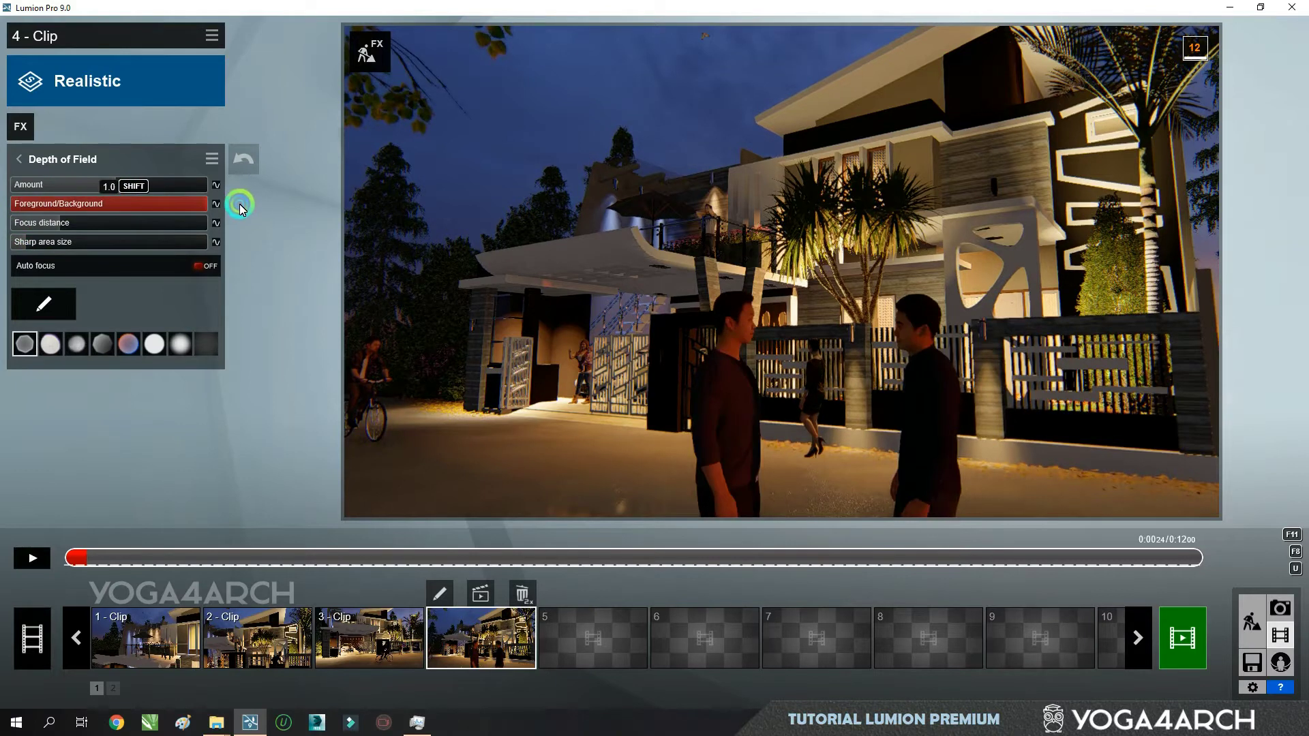
drag(102, 208, 223, 206)
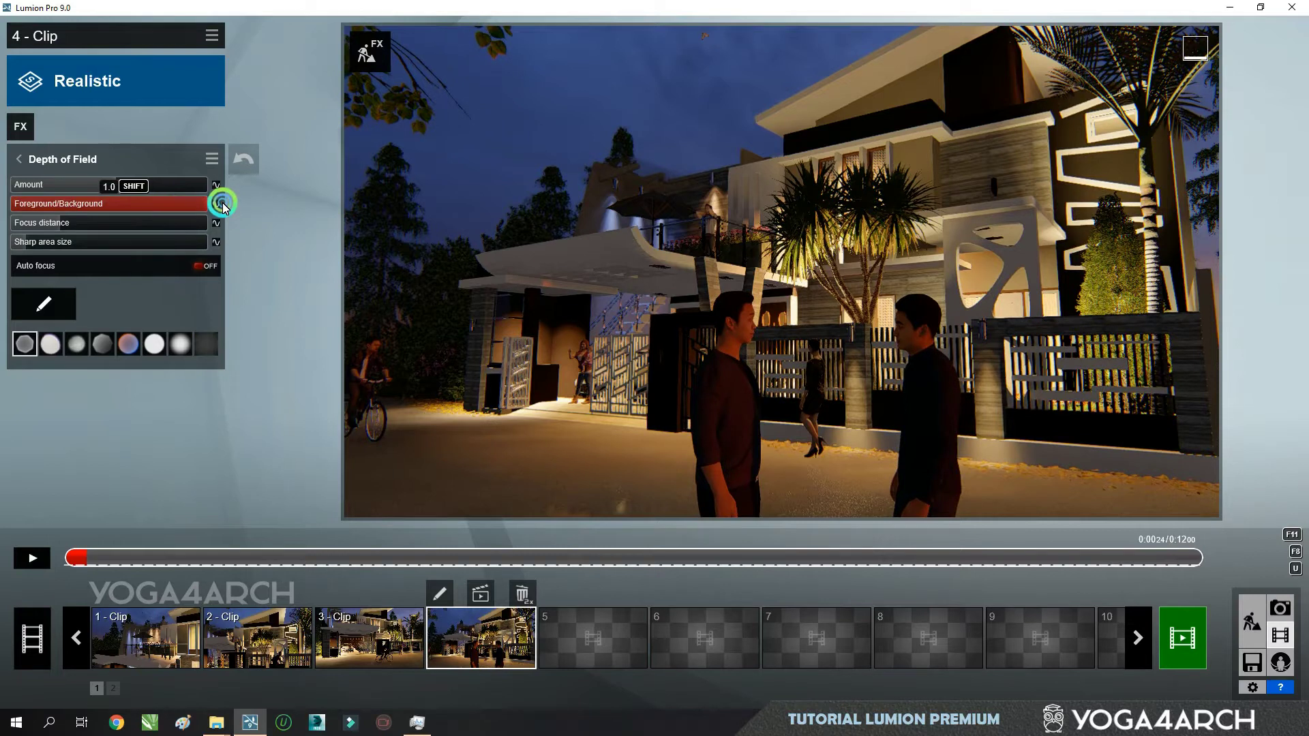
click(53, 227)
mouse_move(53, 227)
mouse_down()
mouse_move(2, 232)
mouse_move(42, 232)
mouse_up()
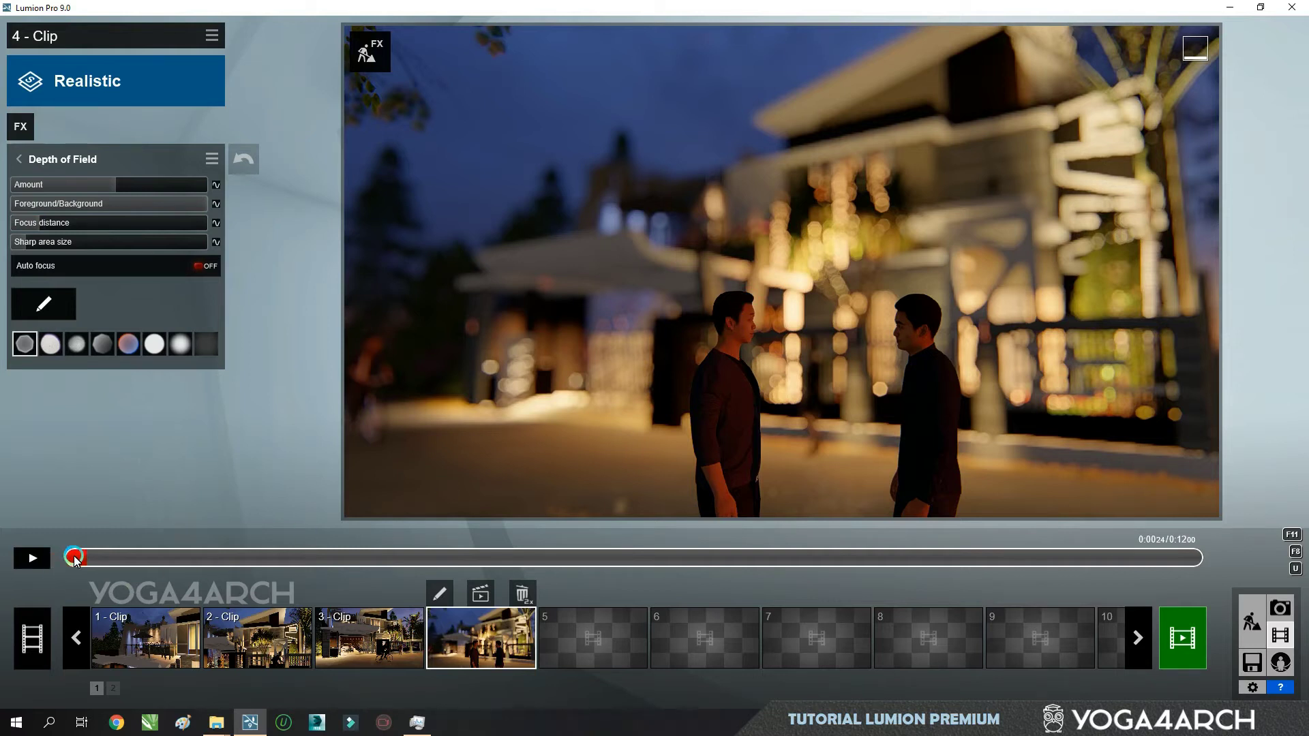
drag(75, 558, 49, 558)
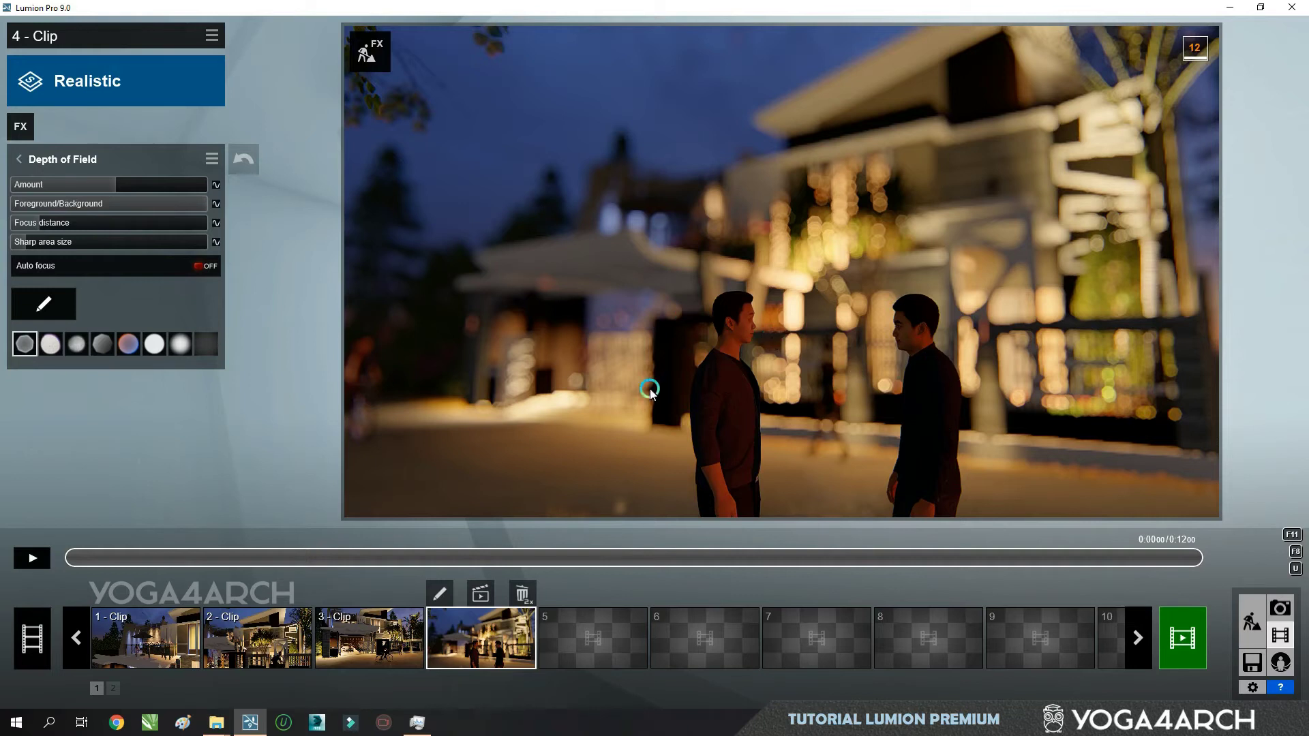
click(216, 178)
Step: Keyframe blur amount, Foreground/Background, focus distance and sharp area size at 0:00
click(217, 185)
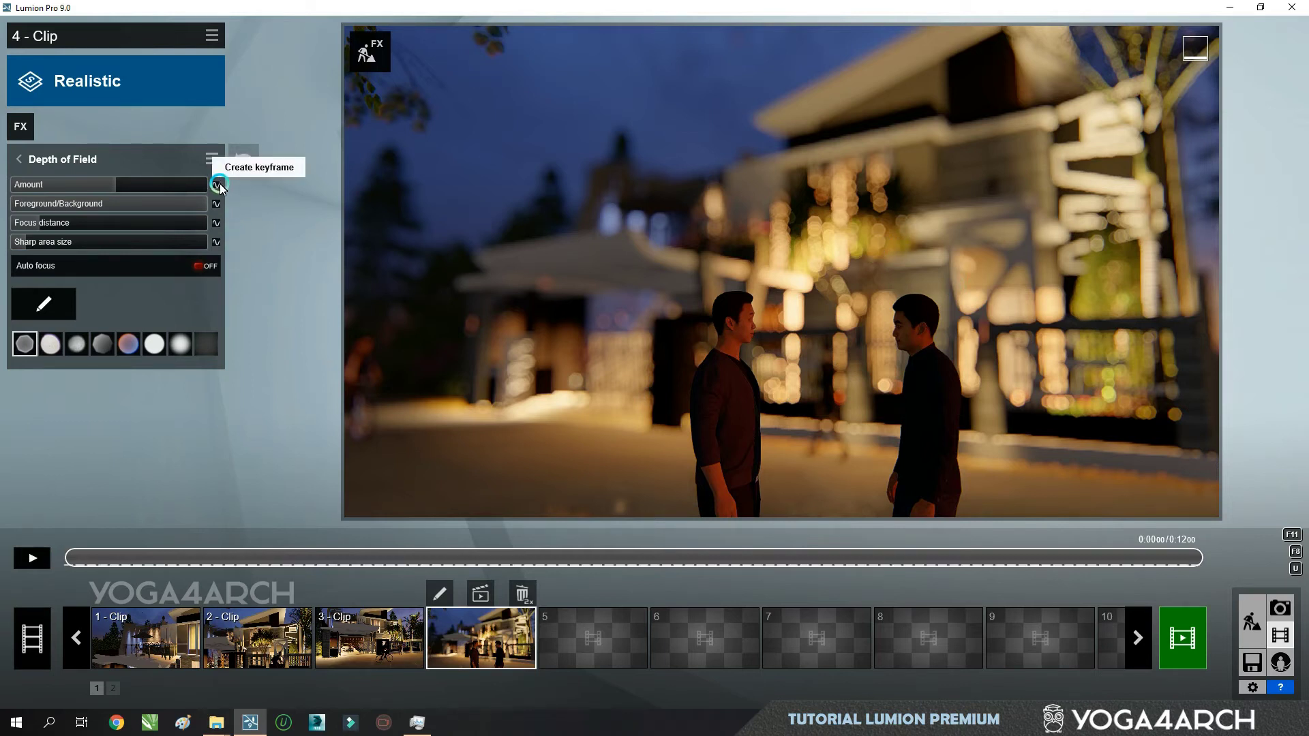
click(216, 185)
click(216, 223)
click(219, 242)
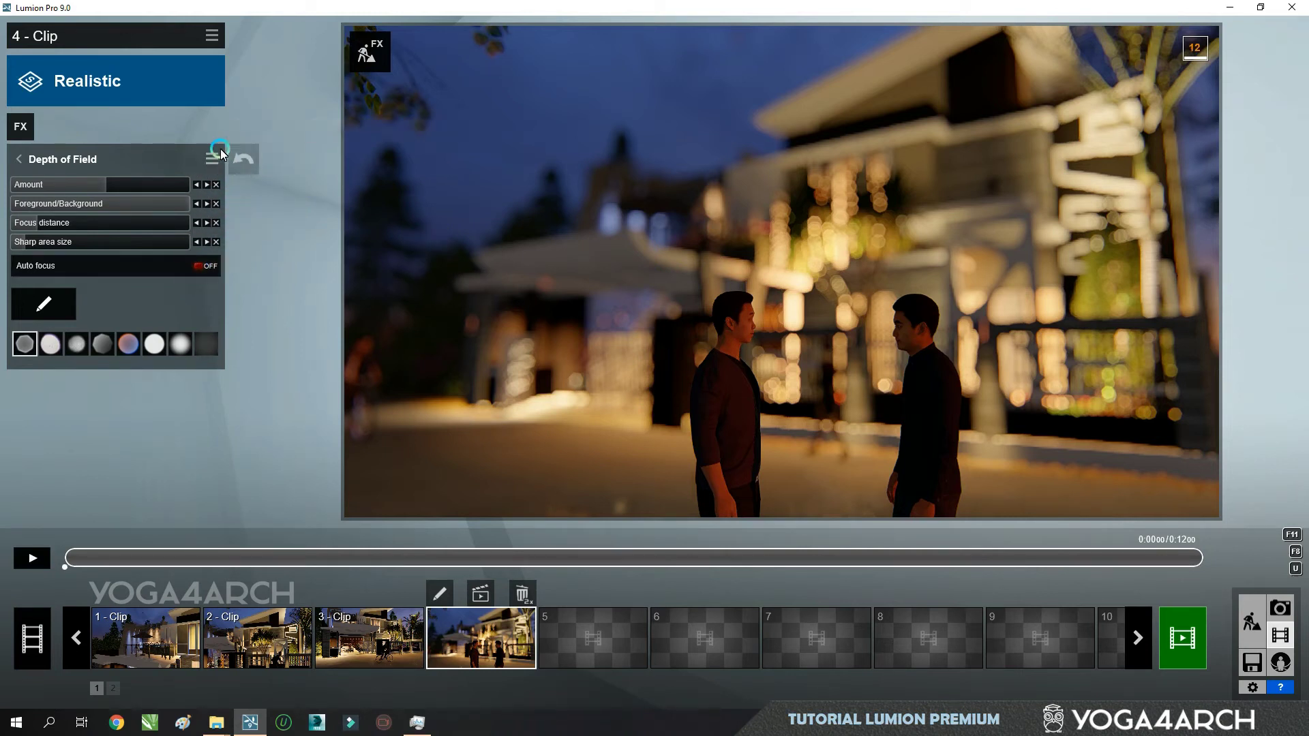
Step: Keyframe all four Depth of Field settings again at 0:07, then move to the clip end
mouse_move(75, 559)
mouse_down()
mouse_move(786, 560)
mouse_move(731, 566)
mouse_up()
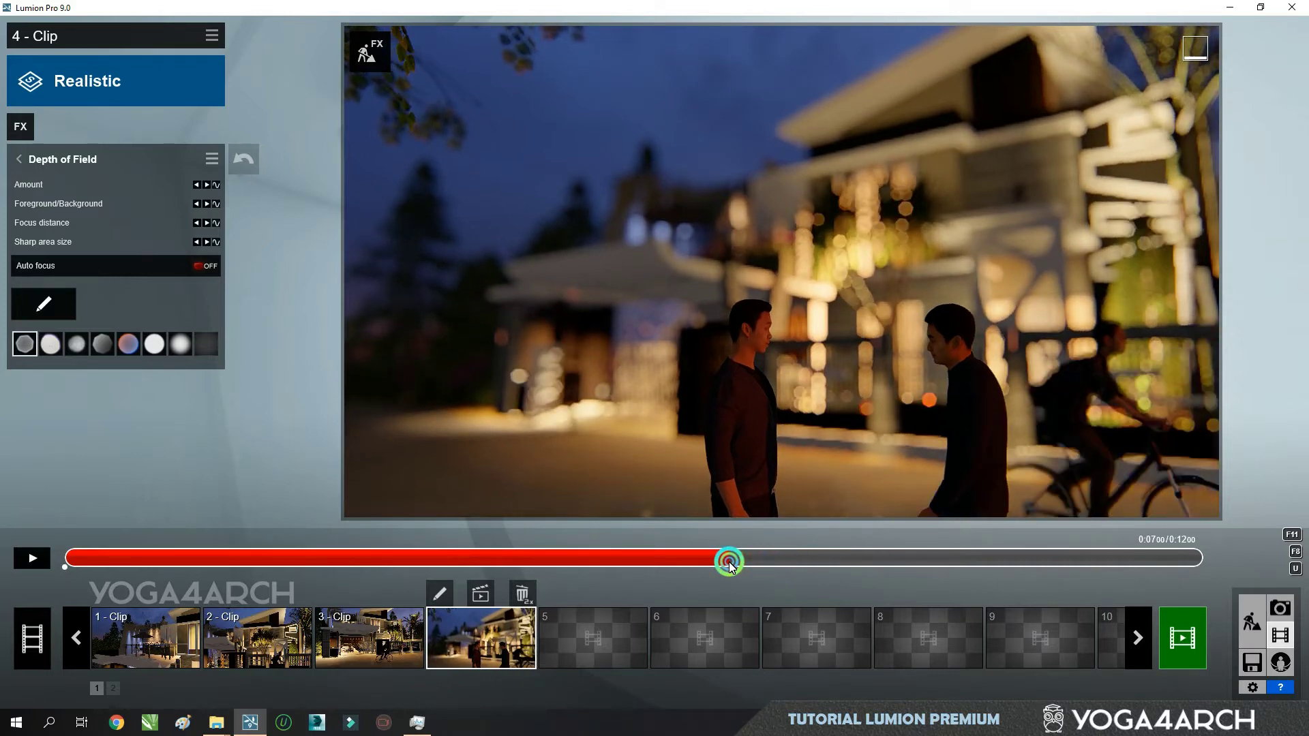
click(215, 243)
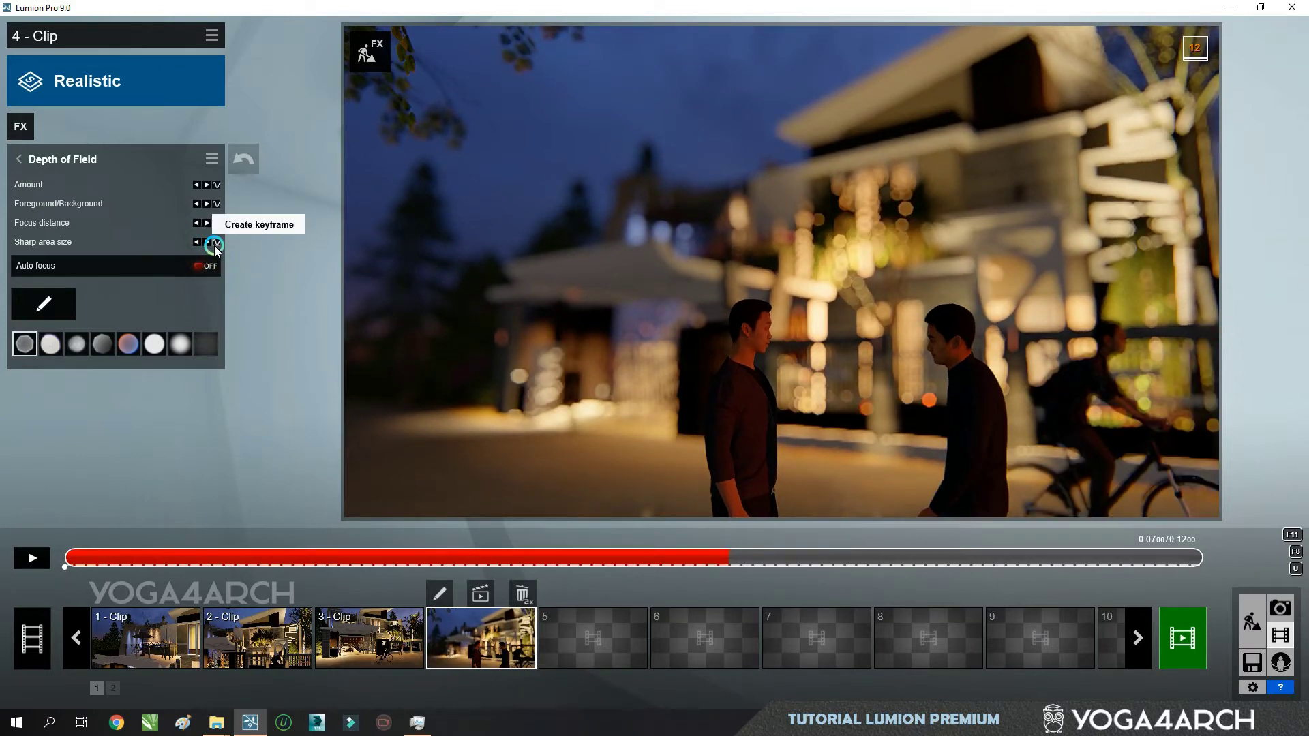
click(216, 223)
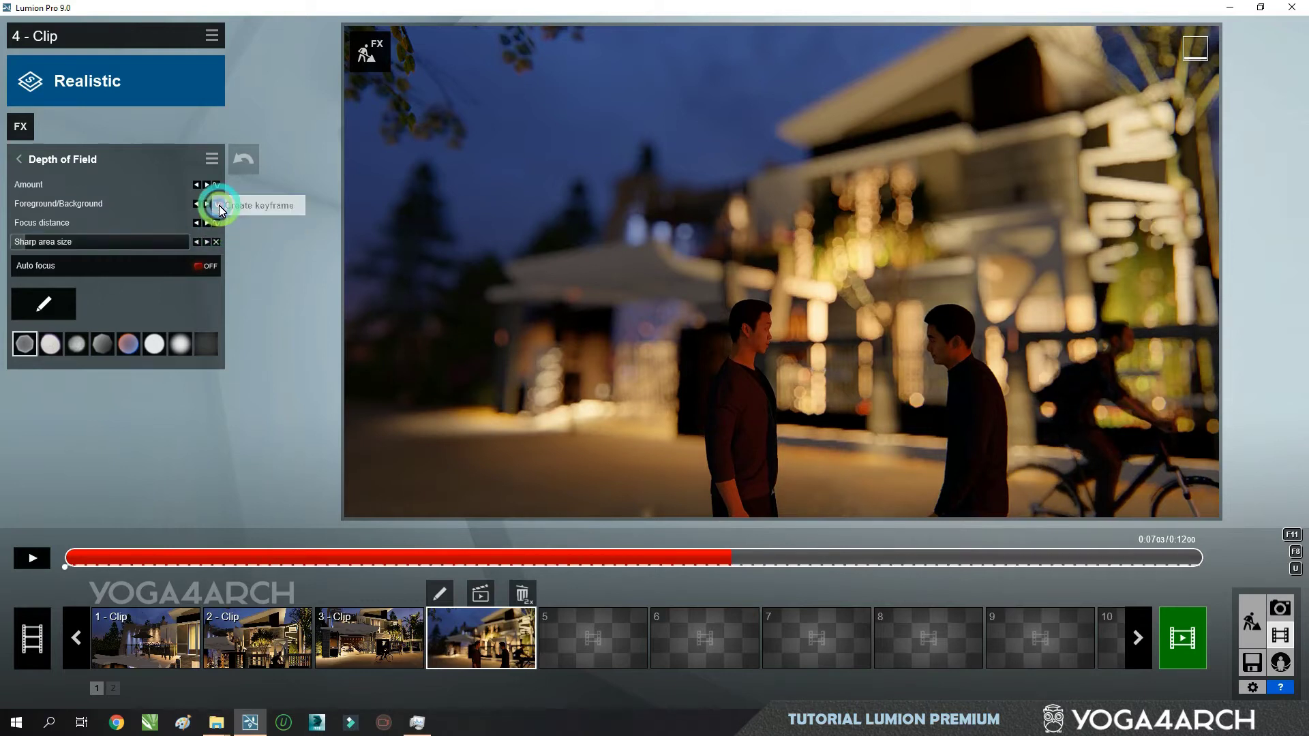
click(216, 185)
click(276, 216)
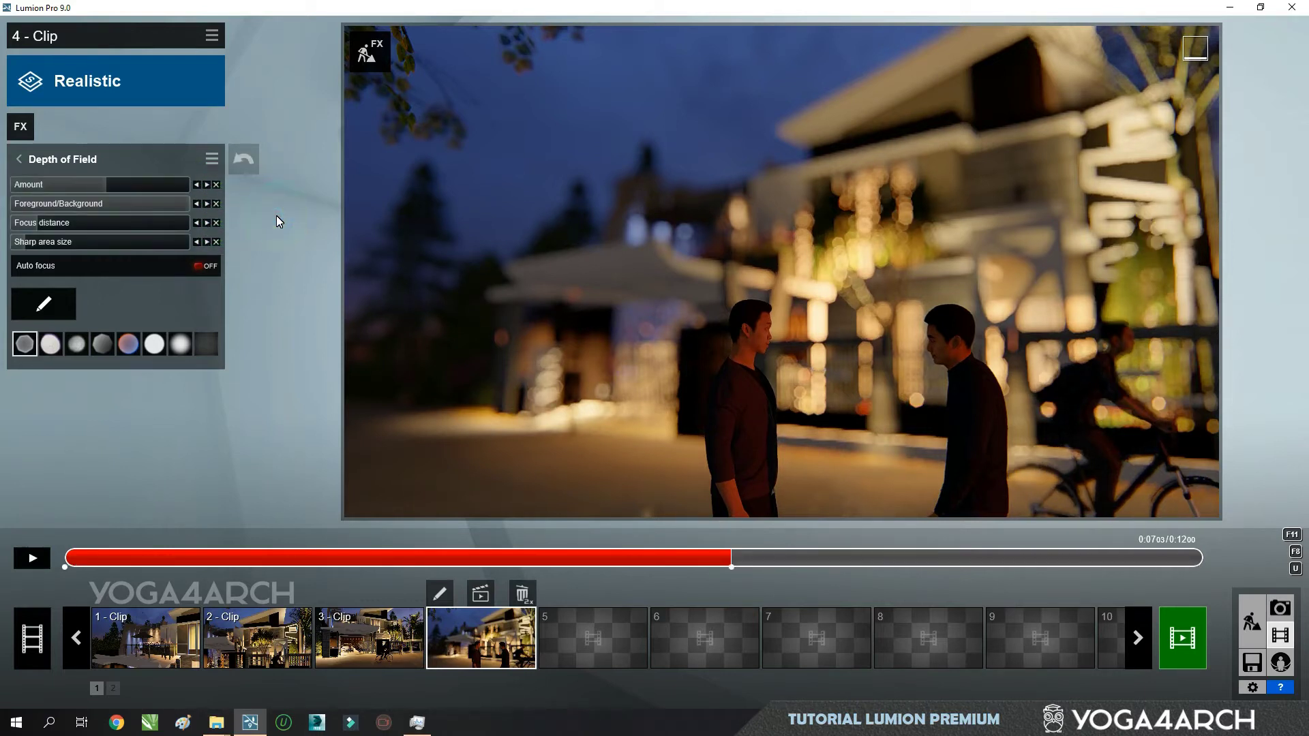
mouse_move(730, 556)
mouse_down()
mouse_move(1206, 568)
mouse_move(1059, 558)
mouse_move(1113, 567)
mouse_up()
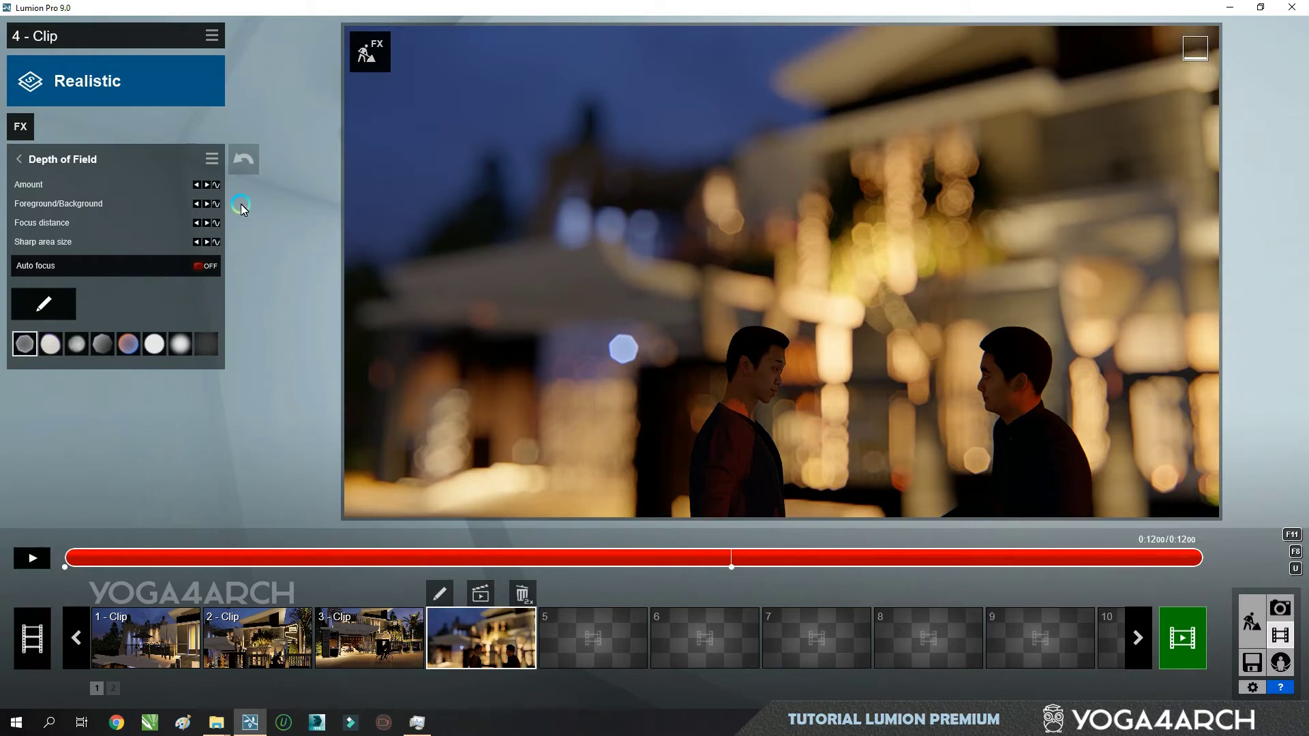
Step: Keyframe all four Depth of Field settings at the clip end with blur amount zero
click(217, 186)
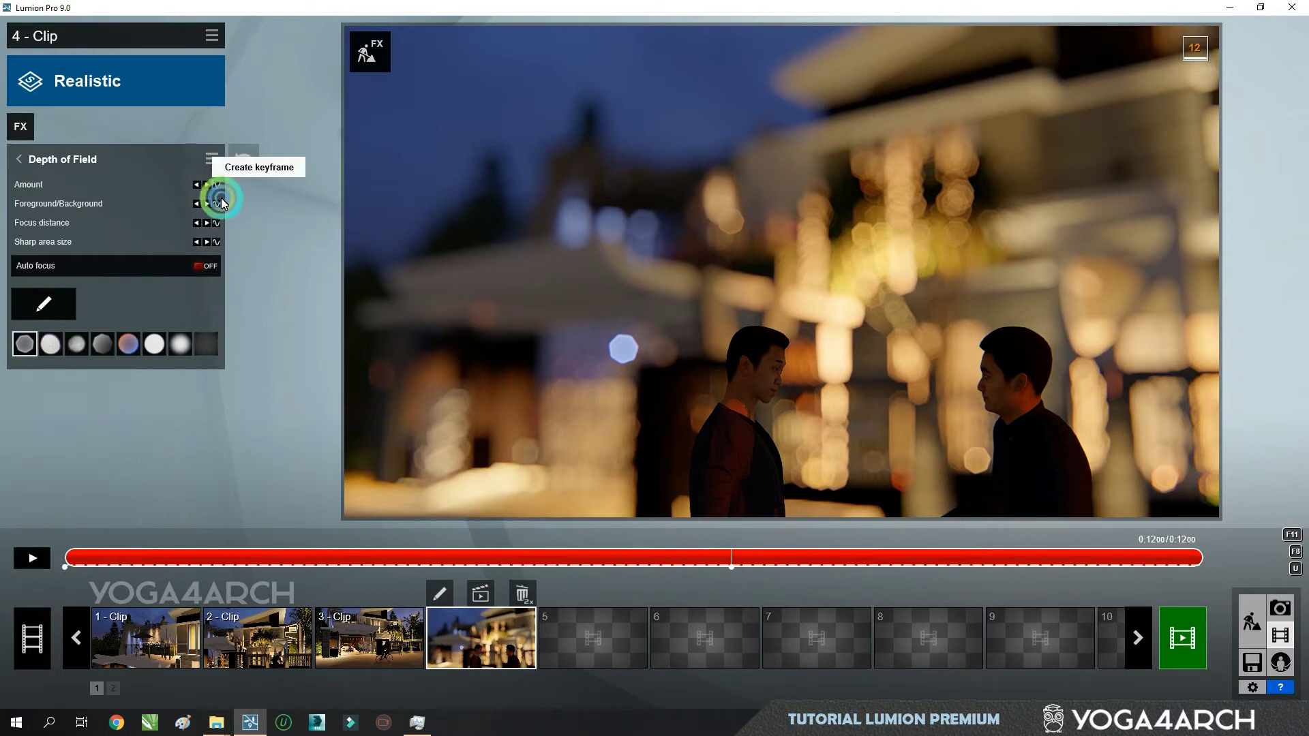
mouse_move(146, 184)
mouse_down()
mouse_move(65, 185)
mouse_move(126, 184)
mouse_move(61, 215)
mouse_move(11, 218)
mouse_up()
click(215, 205)
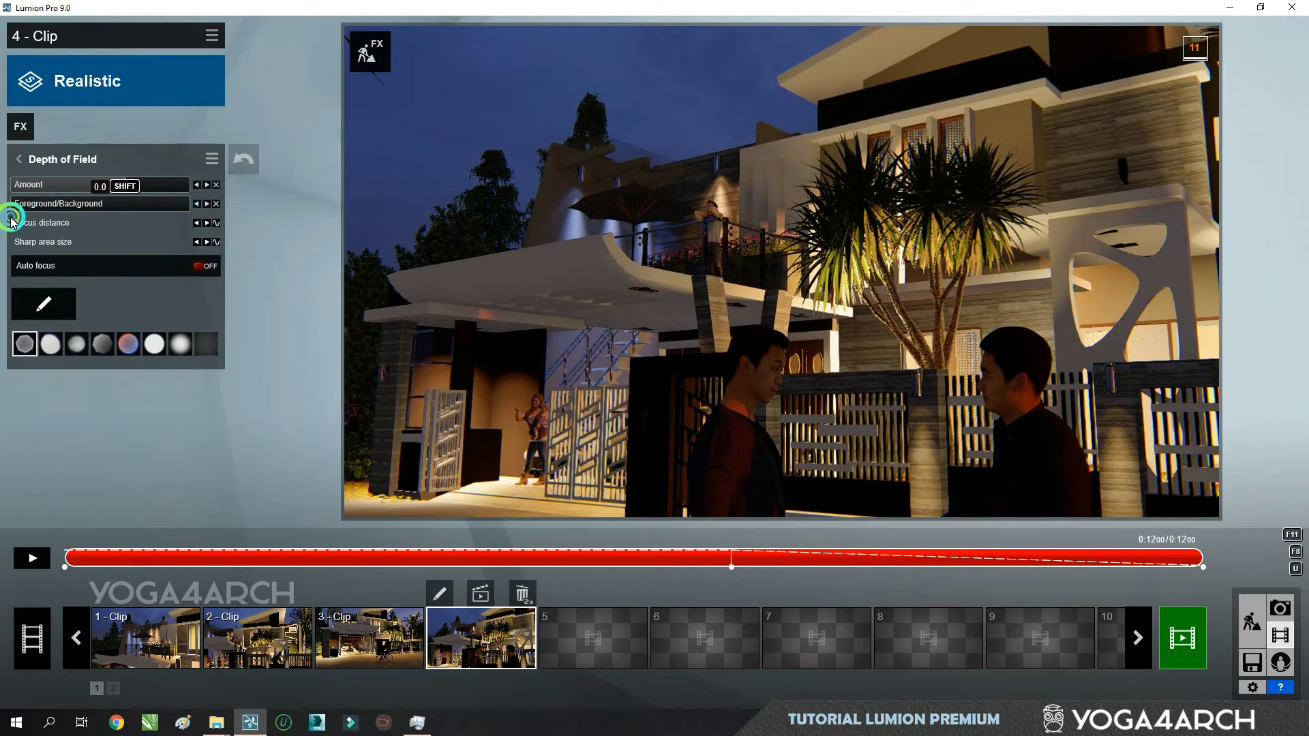
click(215, 223)
click(216, 242)
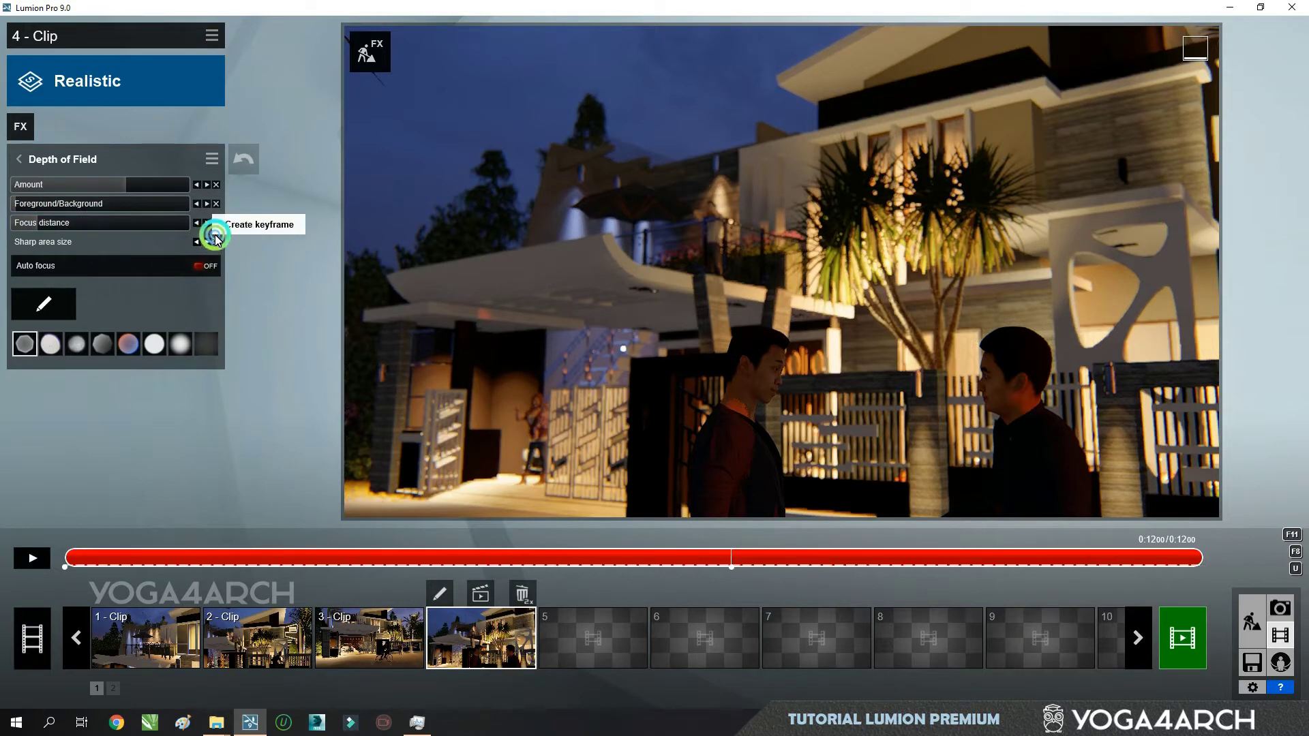
drag(116, 189, 2, 189)
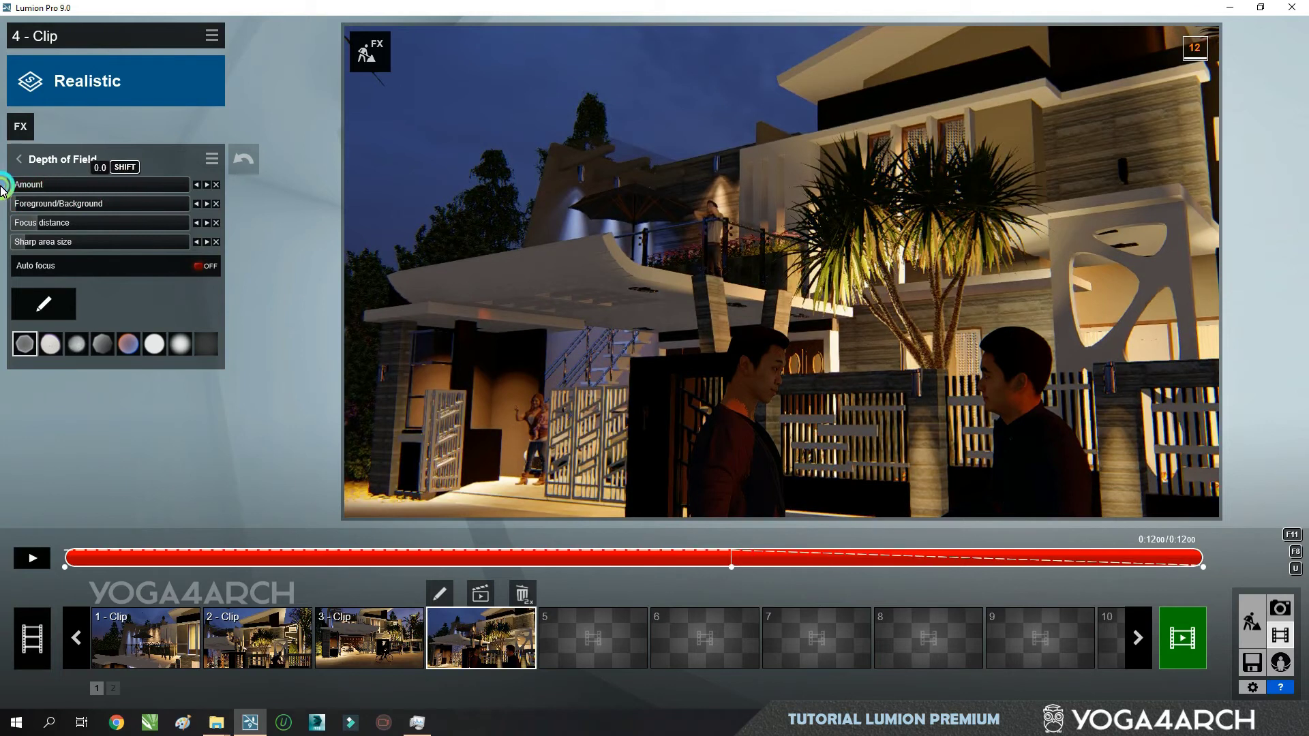
drag(160, 198, 277, 208)
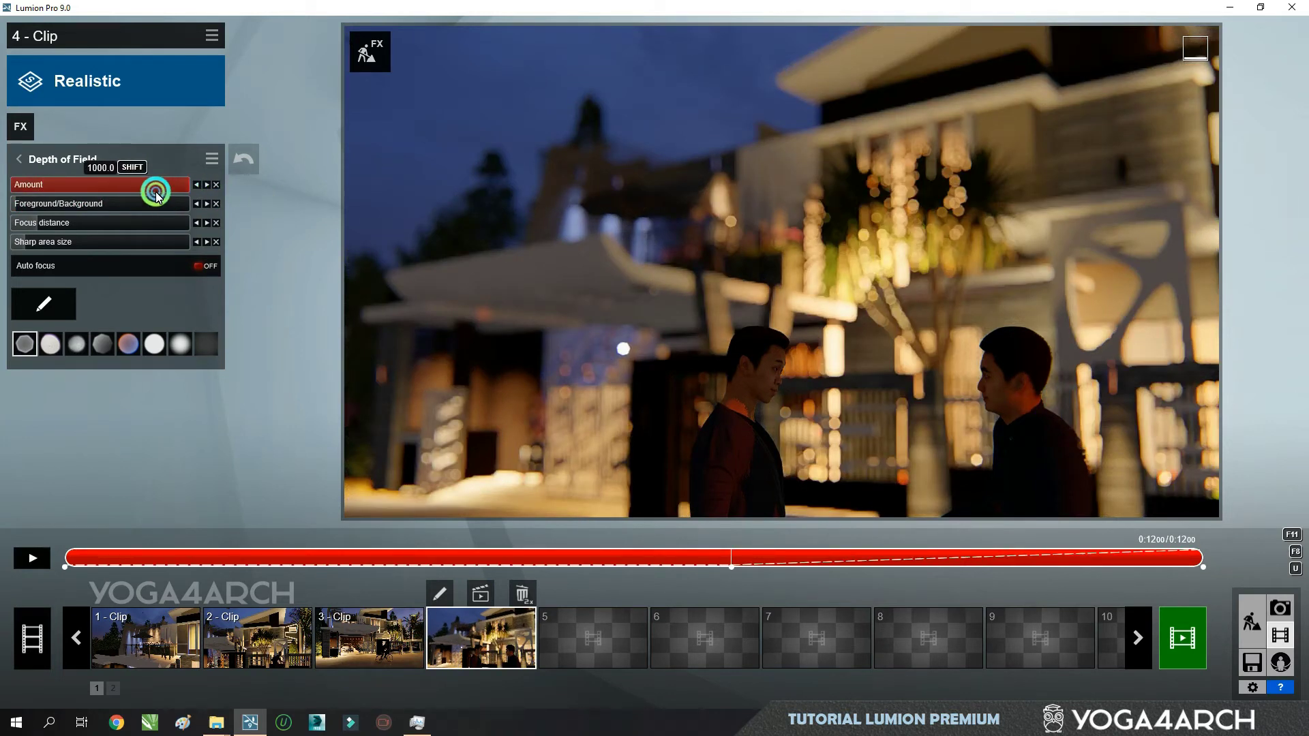
mouse_move(156, 195)
mouse_down()
mouse_move(2, 204)
mouse_move(272, 207)
mouse_move(26, 213)
mouse_move(107, 202)
mouse_up()
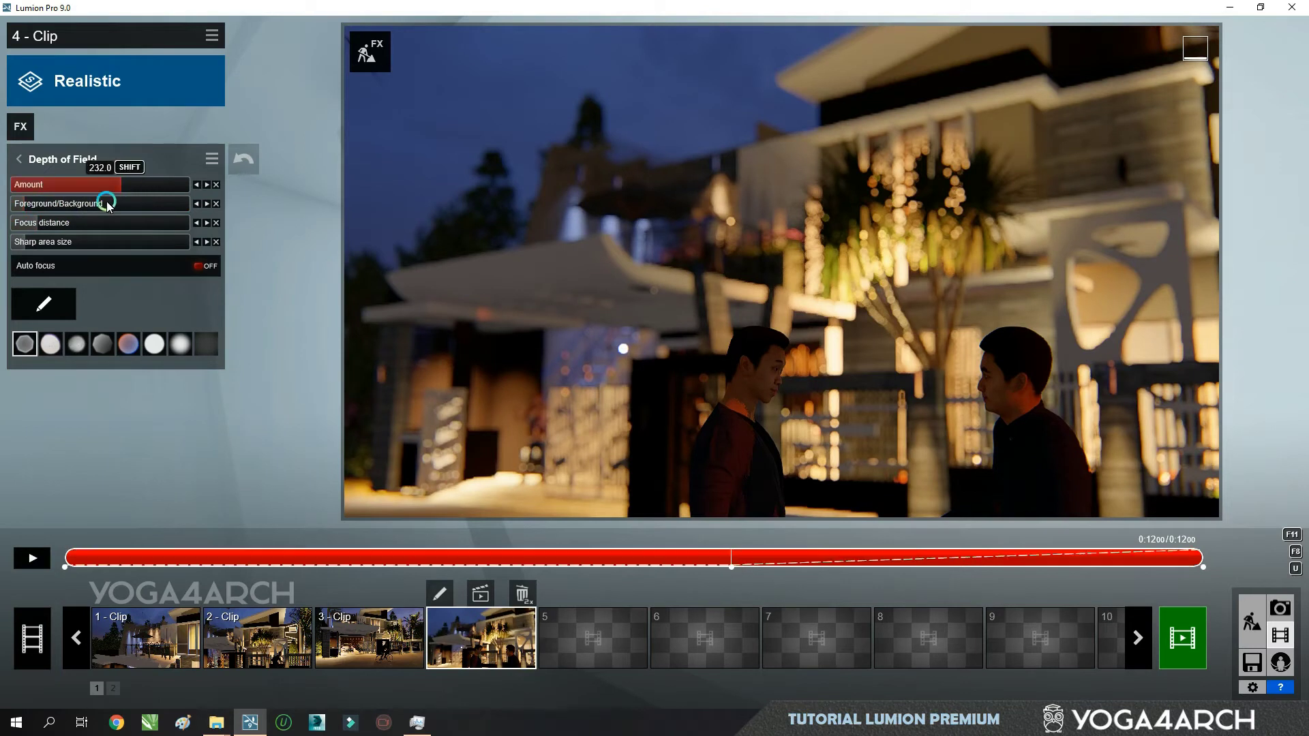
Step: Enlarge the sharp area and push focus distance out so the house sharpens, then scrub back
drag(30, 244, 108, 242)
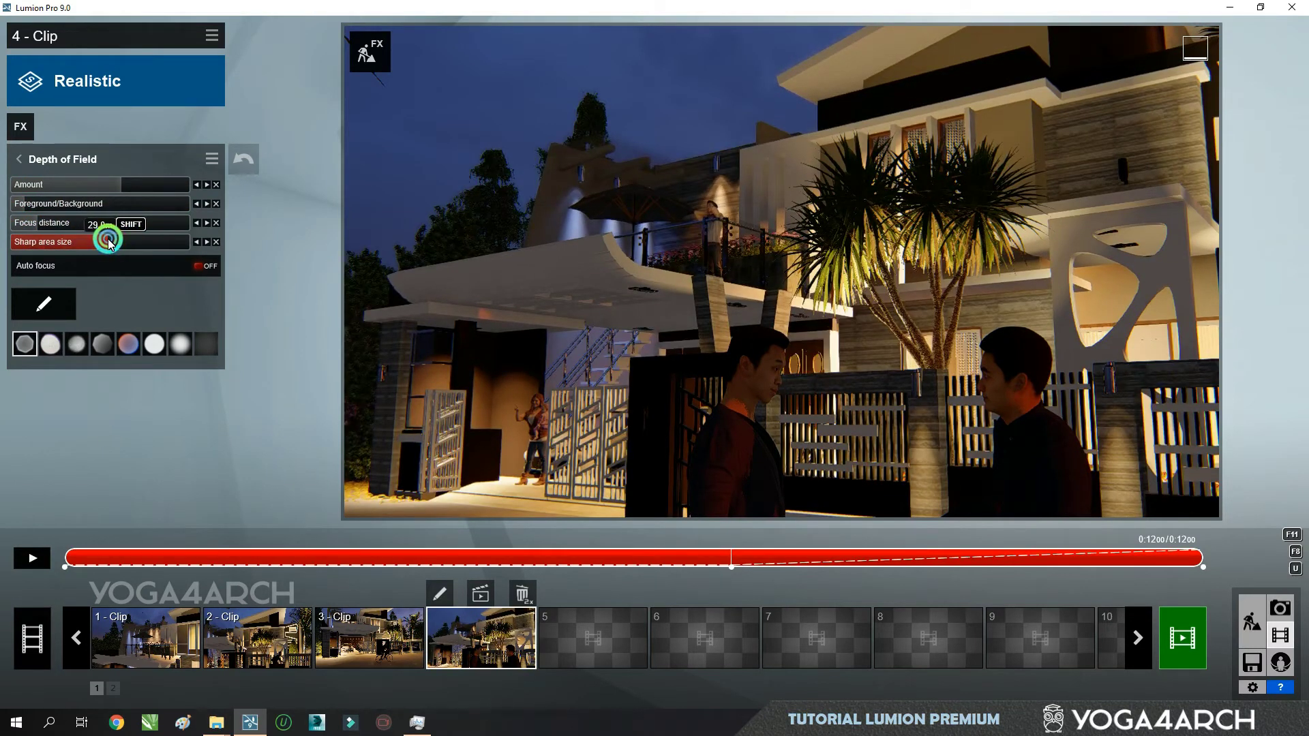
mouse_move(35, 223)
mouse_down()
mouse_move(170, 224)
mouse_move(80, 227)
mouse_up()
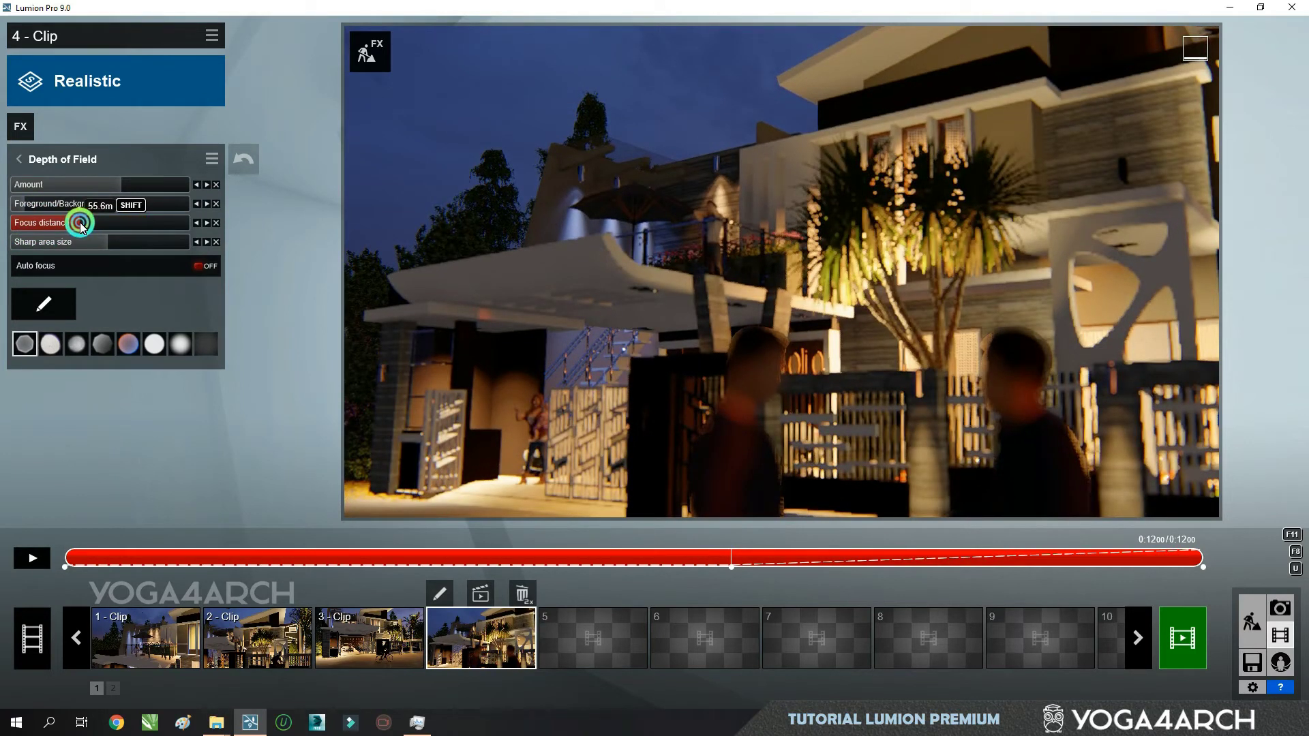
drag(68, 228, 49, 250)
drag(91, 247, 113, 244)
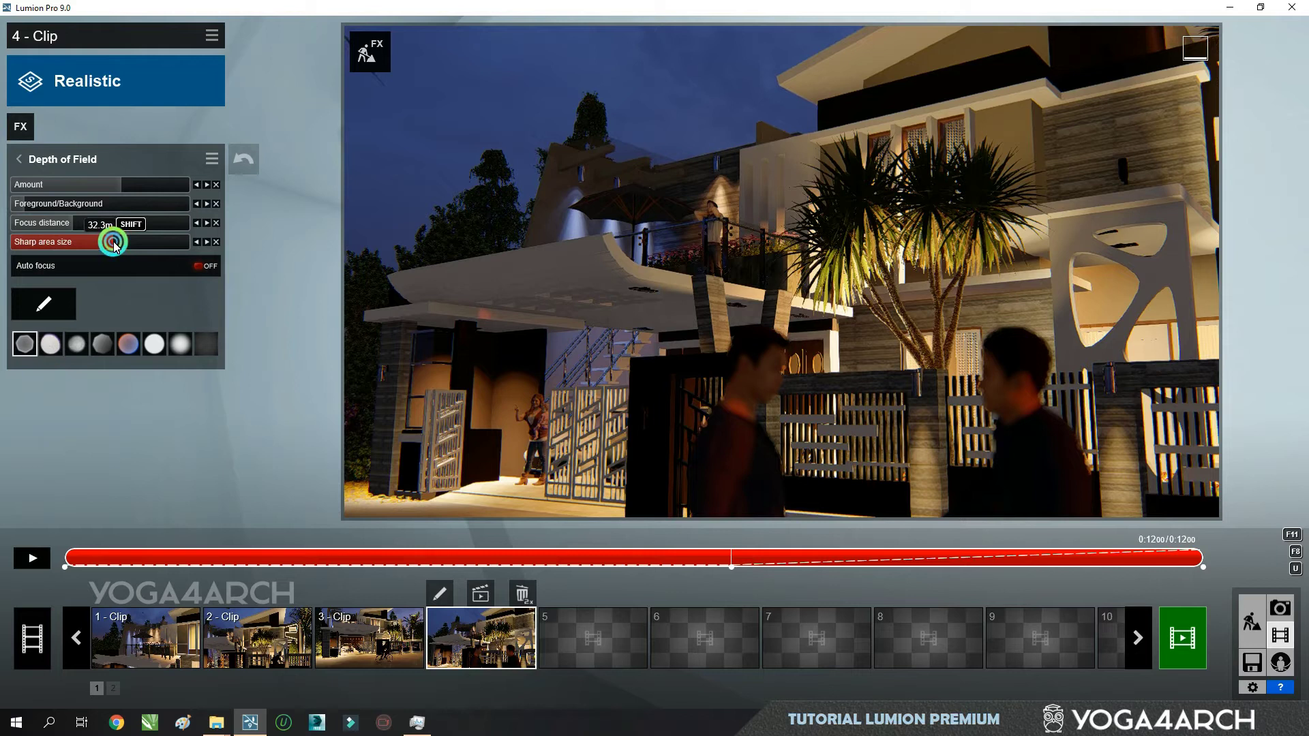
drag(109, 244, 114, 245)
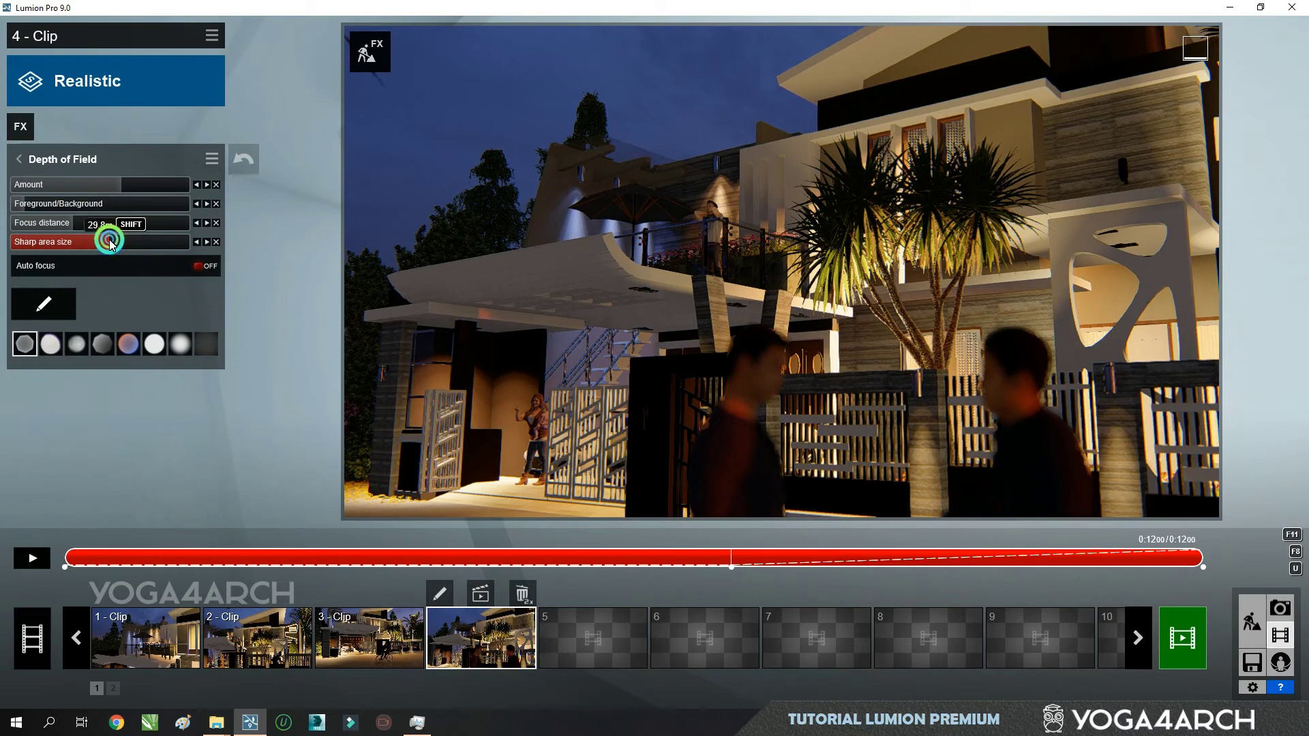
click(783, 565)
mouse_move(706, 560)
mouse_down()
mouse_move(1090, 570)
mouse_move(30, 583)
mouse_up()
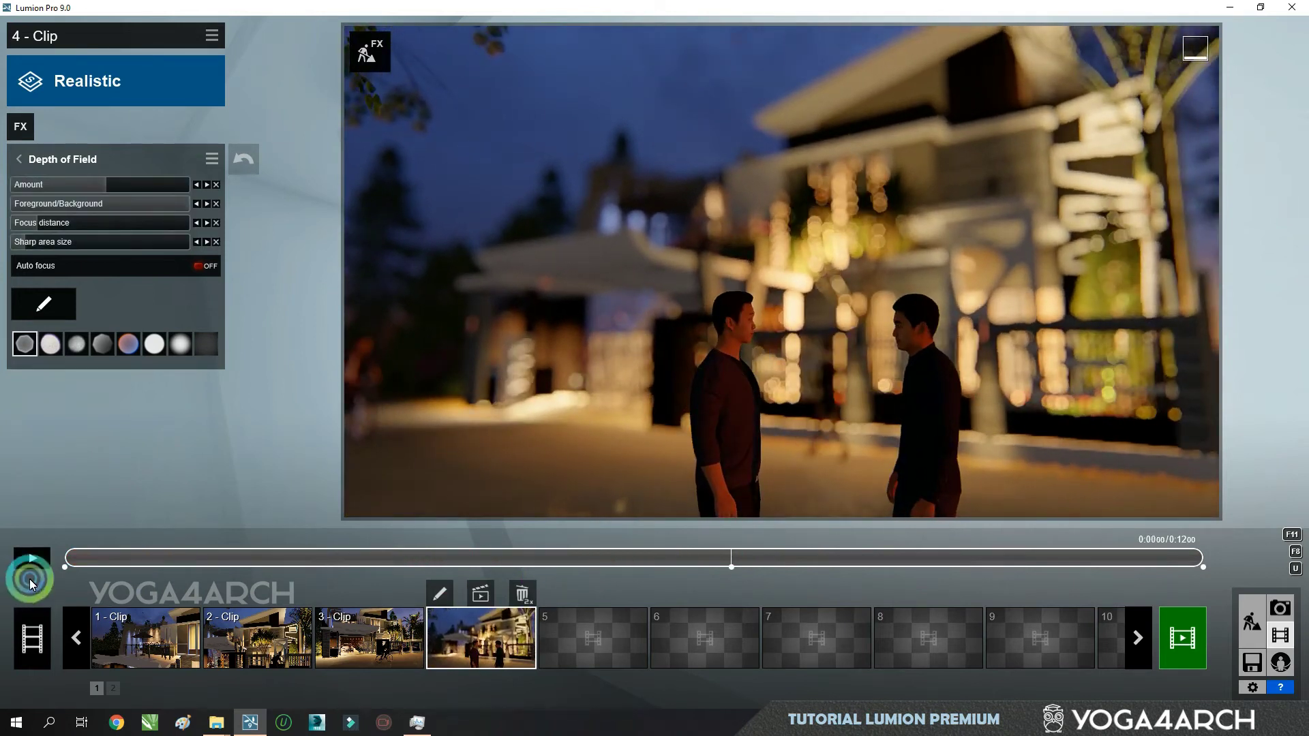
Step: Play the clip to preview the focus change, then jump the preview to the clip's end
click(37, 561)
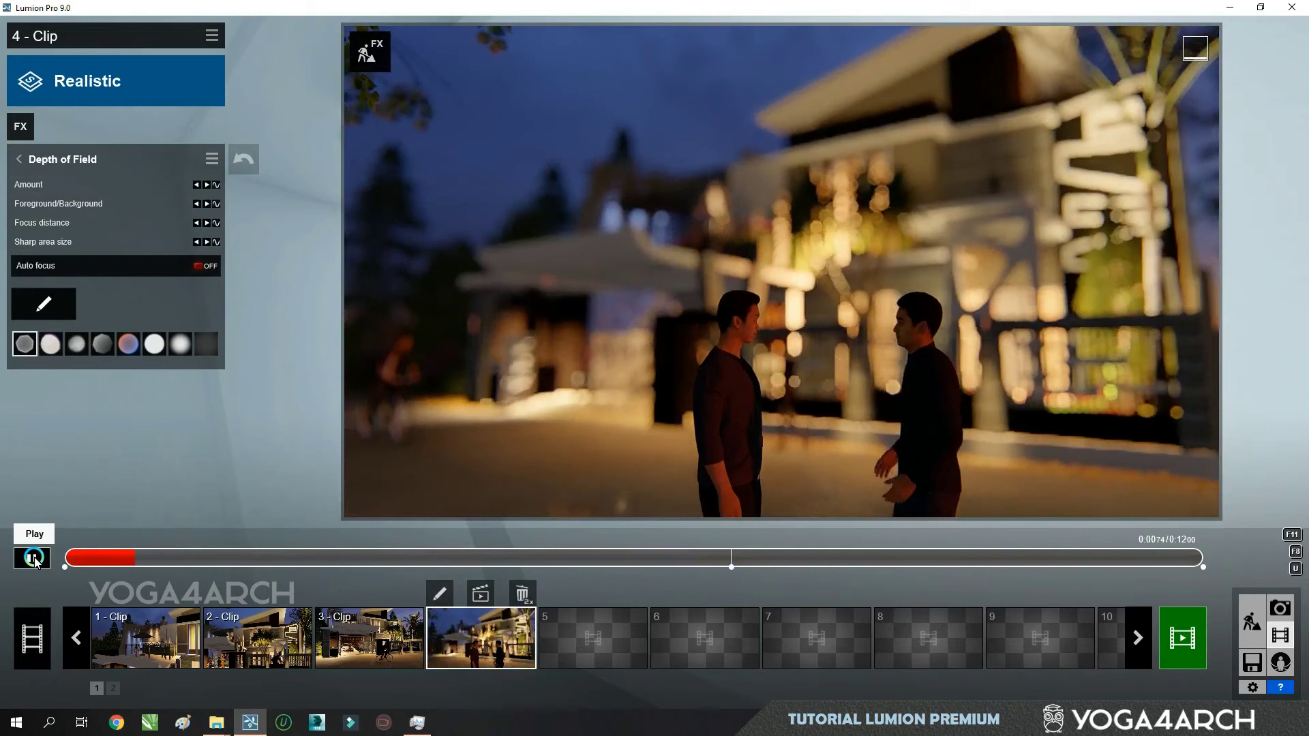
click(34, 557)
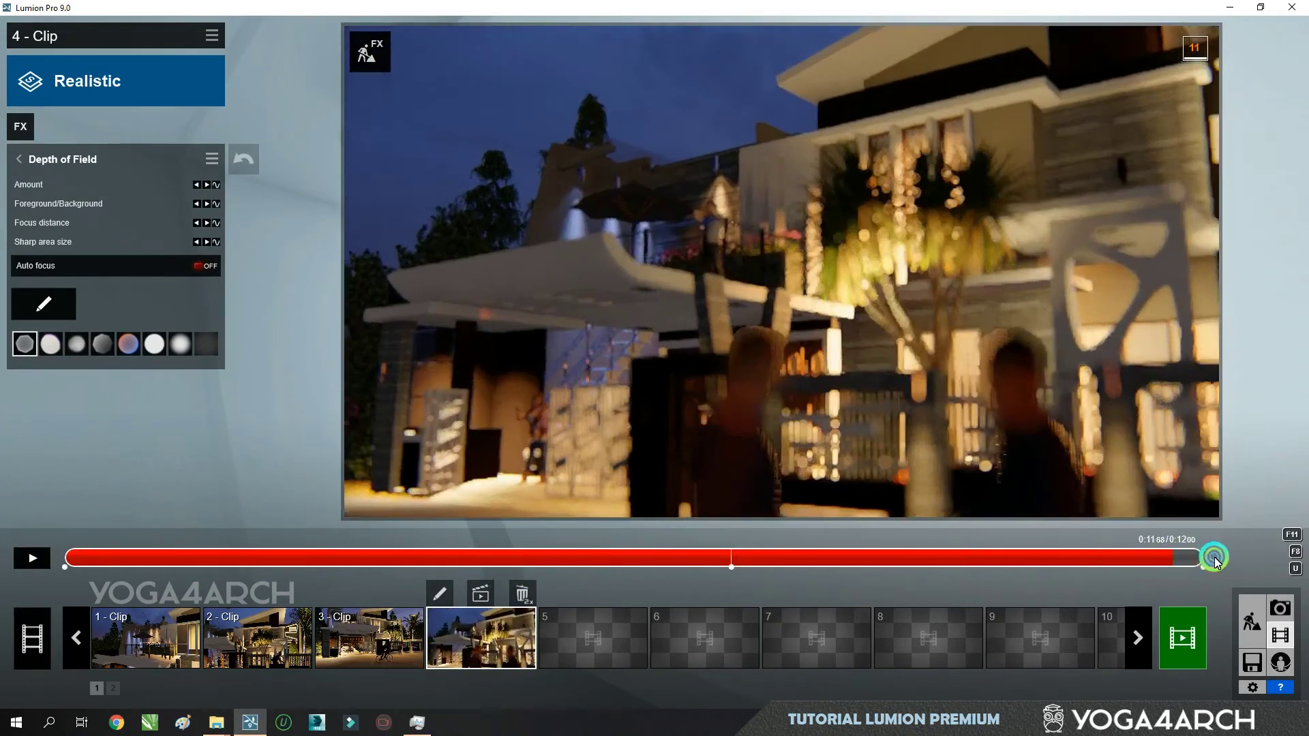
mouse_move(488, 575)
mouse_down()
mouse_move(1221, 561)
mouse_move(723, 576)
mouse_move(689, 558)
mouse_move(3, 532)
mouse_up()
Step: At about 0:08.80, lower the depth-of-field Amount slider
click(727, 558)
mouse_move(153, 542)
mouse_down()
mouse_move(857, 555)
mouse_move(934, 580)
mouse_move(1251, 576)
mouse_up()
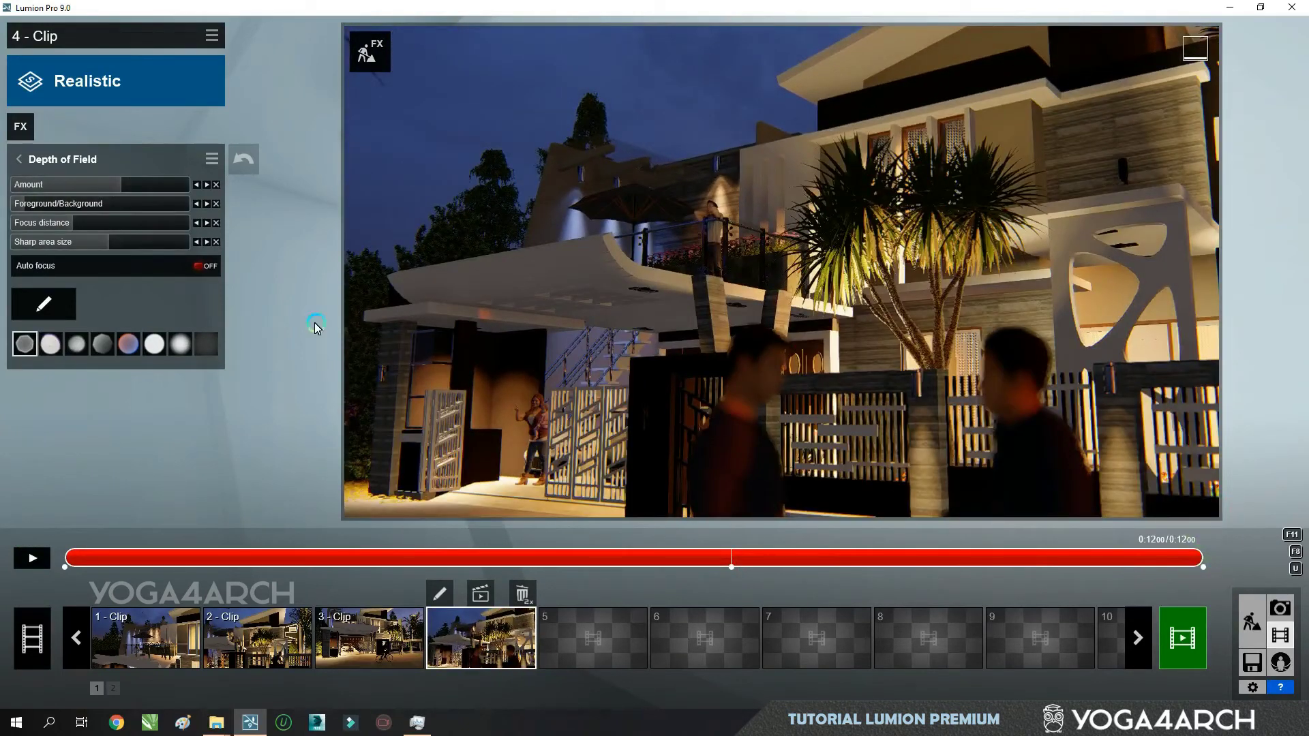
drag(119, 186, 83, 190)
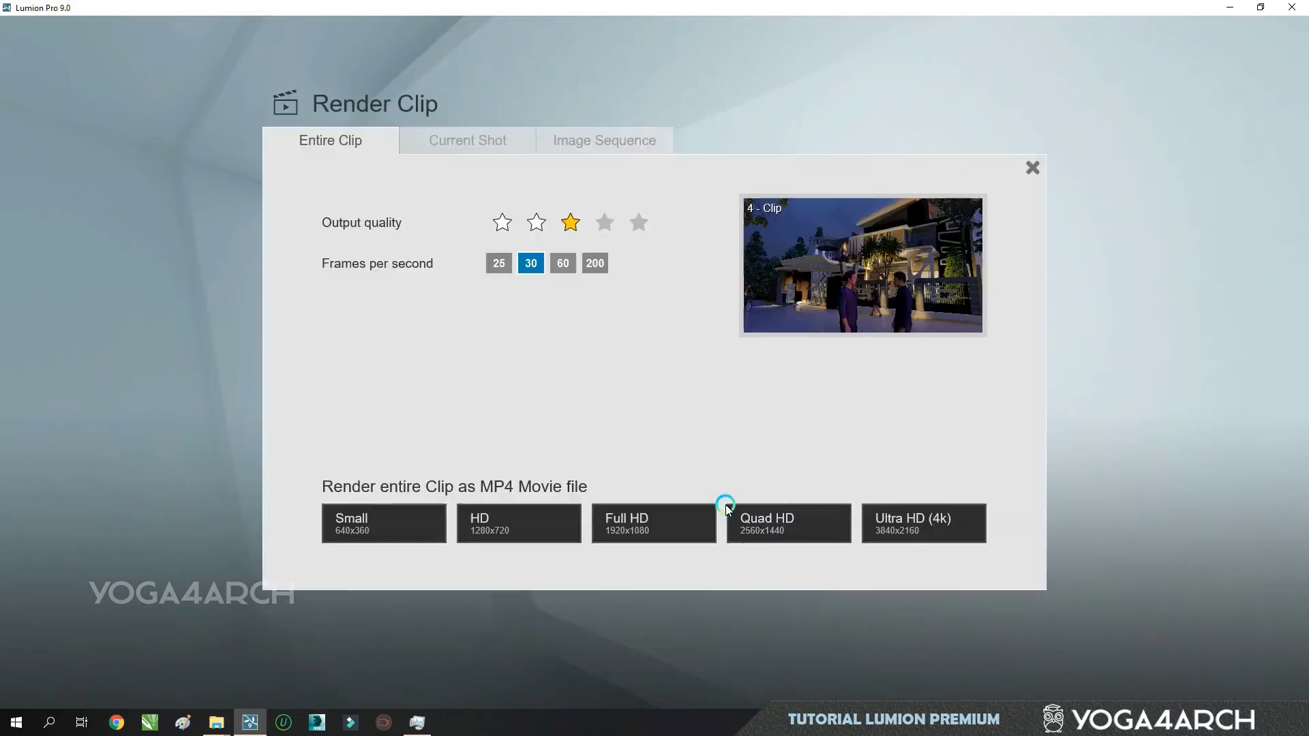
Step: Render clip 4 as a Full HD MP4 named '4 TEST', then dismiss the canceled-render notice
click(682, 515)
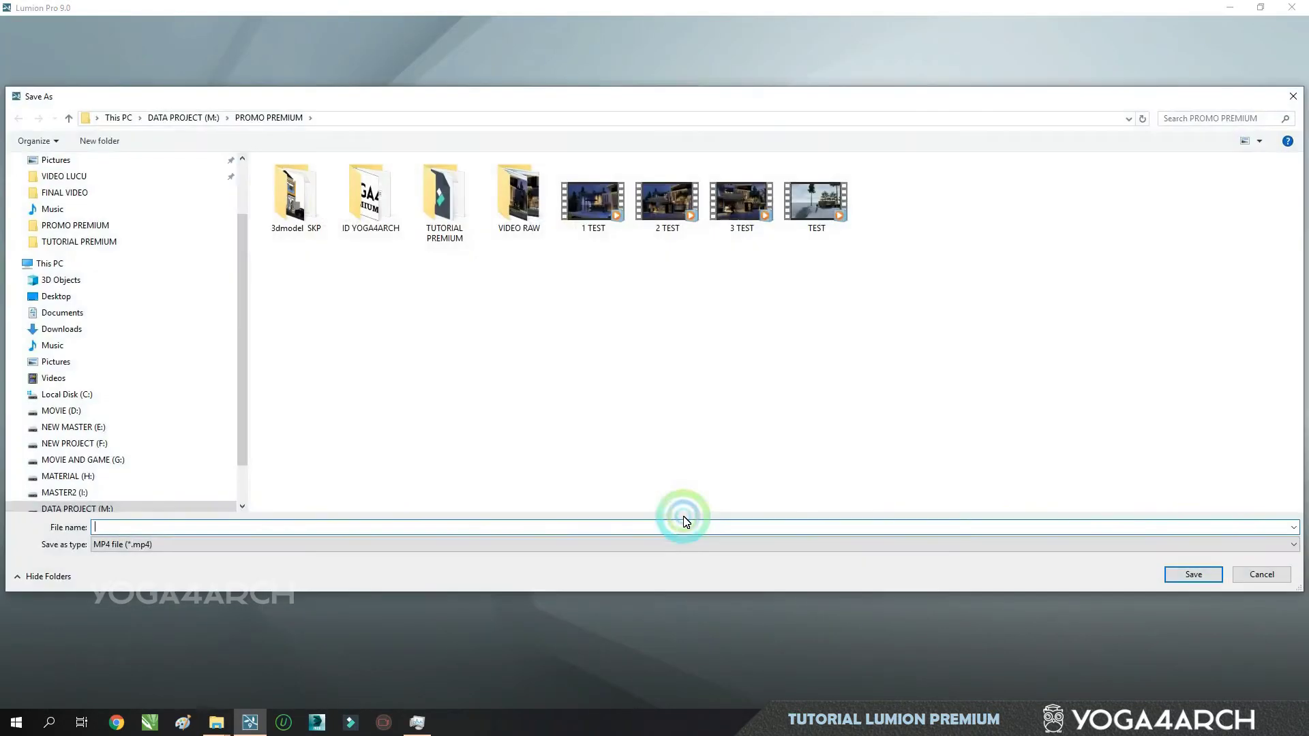
click(742, 201)
click(102, 528)
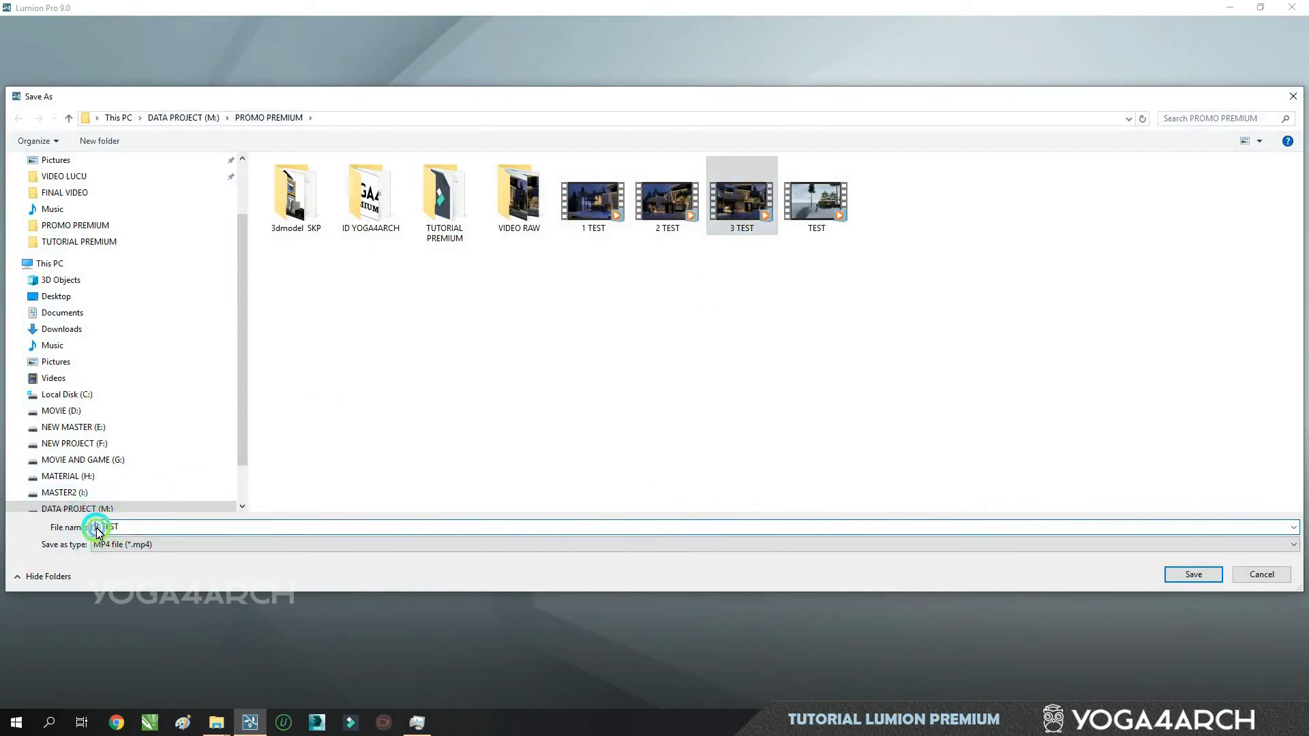
key(Delete)
text(4)
click(139, 551)
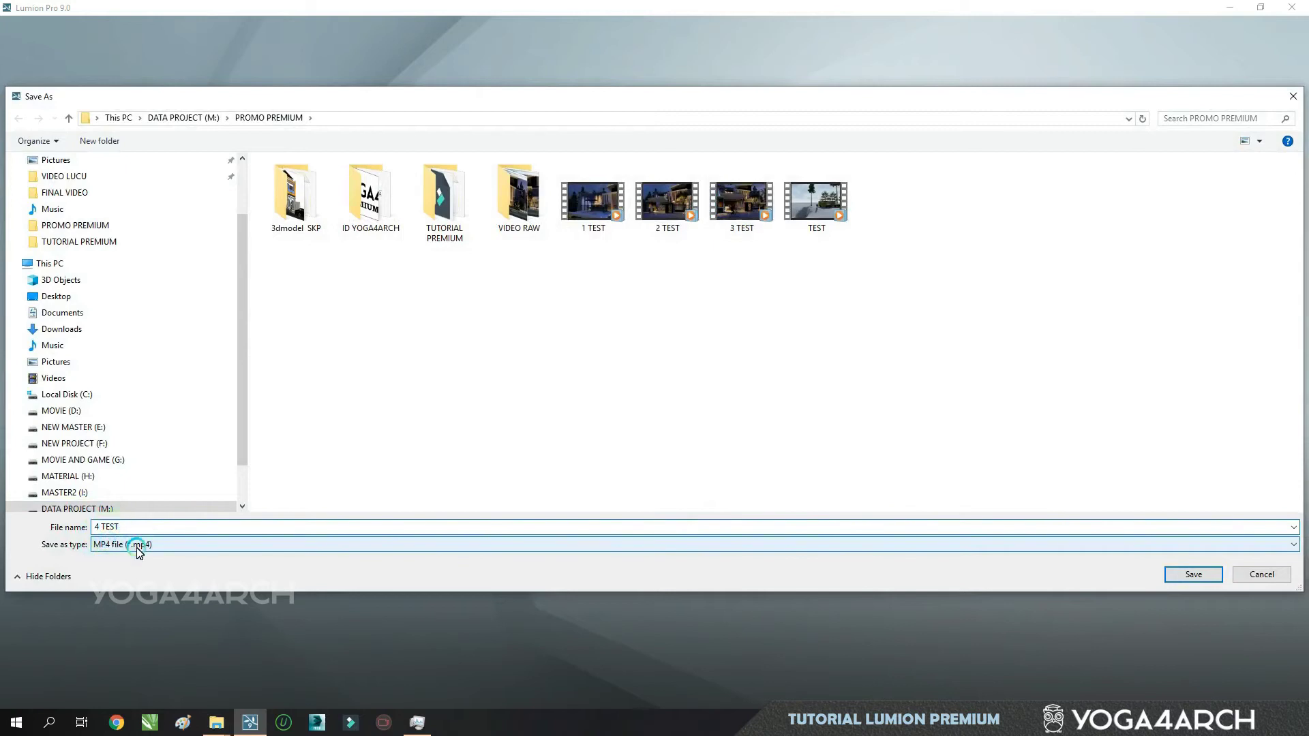
click(1186, 573)
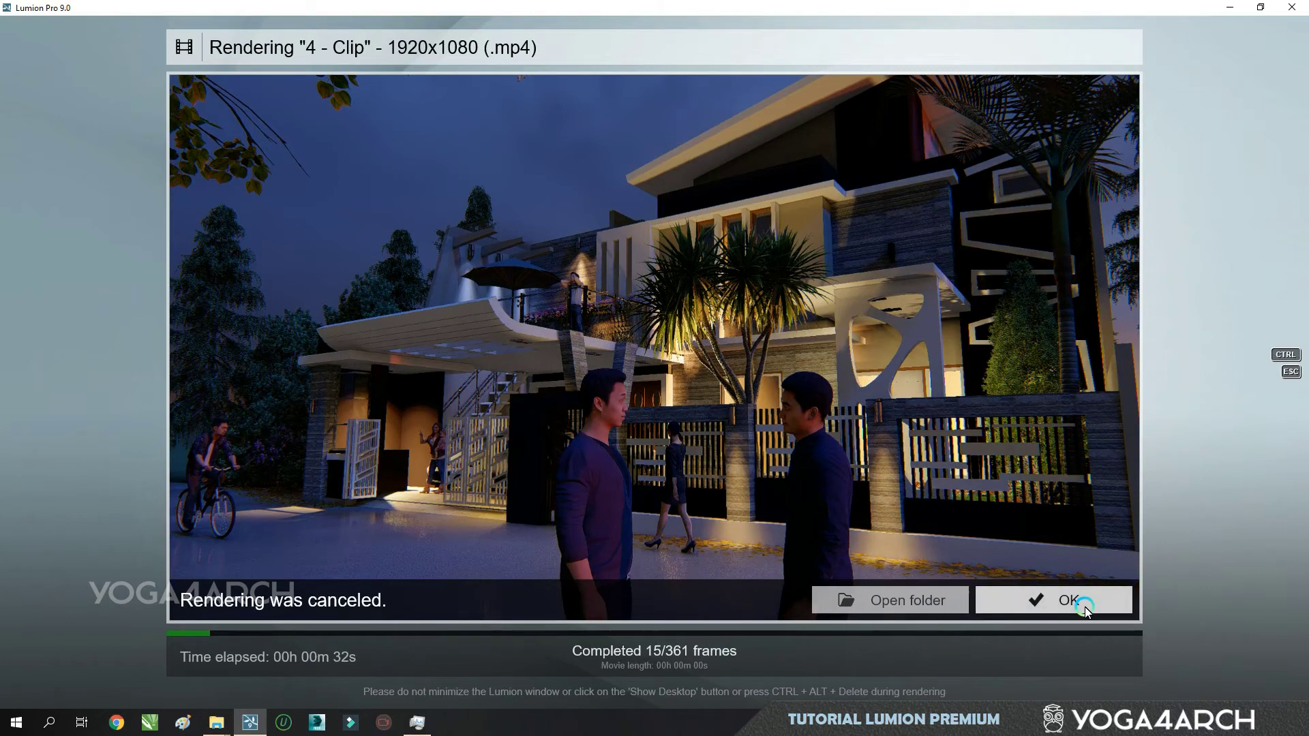
click(1081, 602)
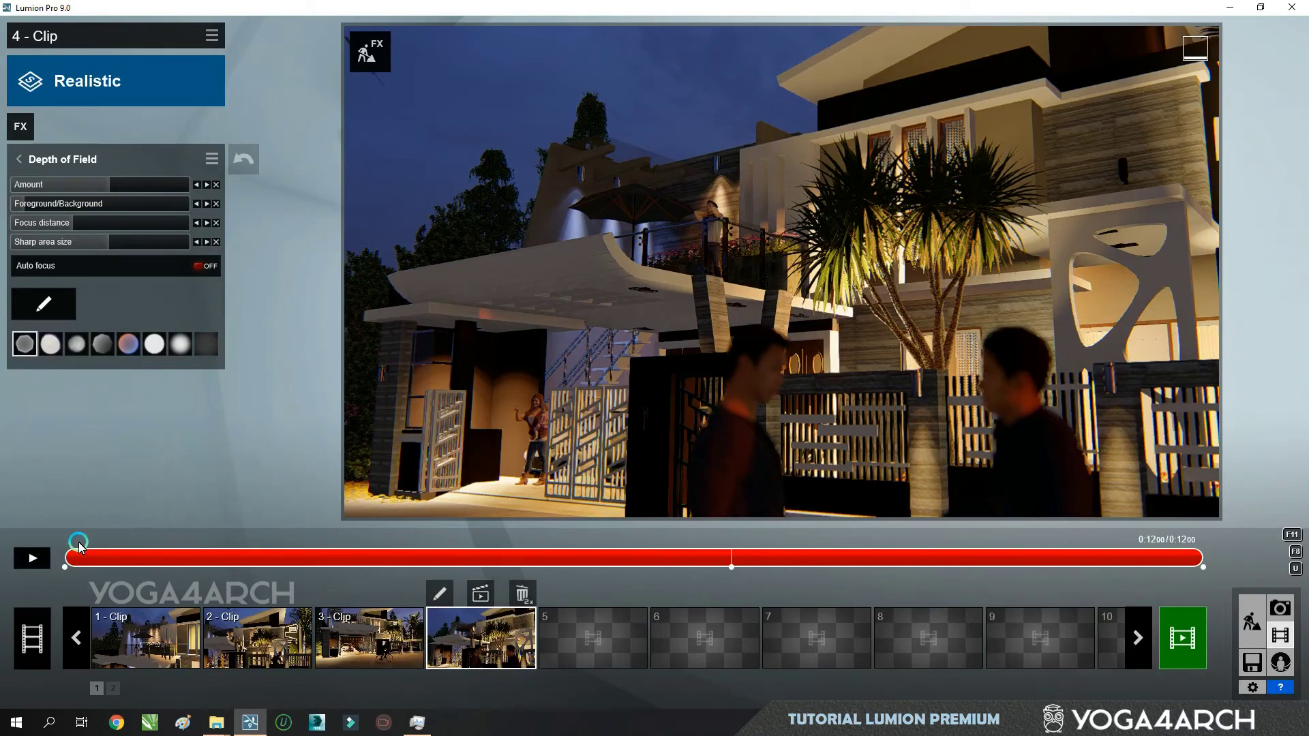
mouse_move(76, 568)
mouse_down()
mouse_move(543, 570)
mouse_move(43, 550)
mouse_up()
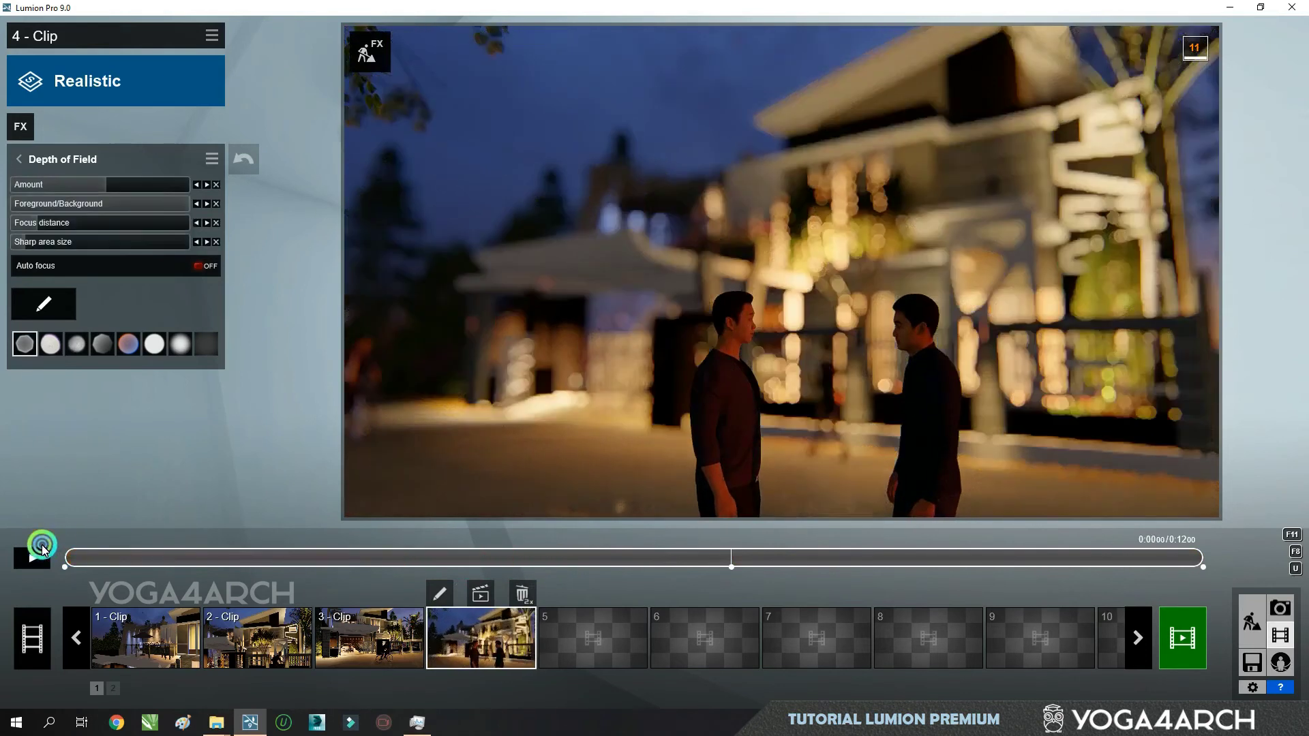
click(462, 629)
click(401, 613)
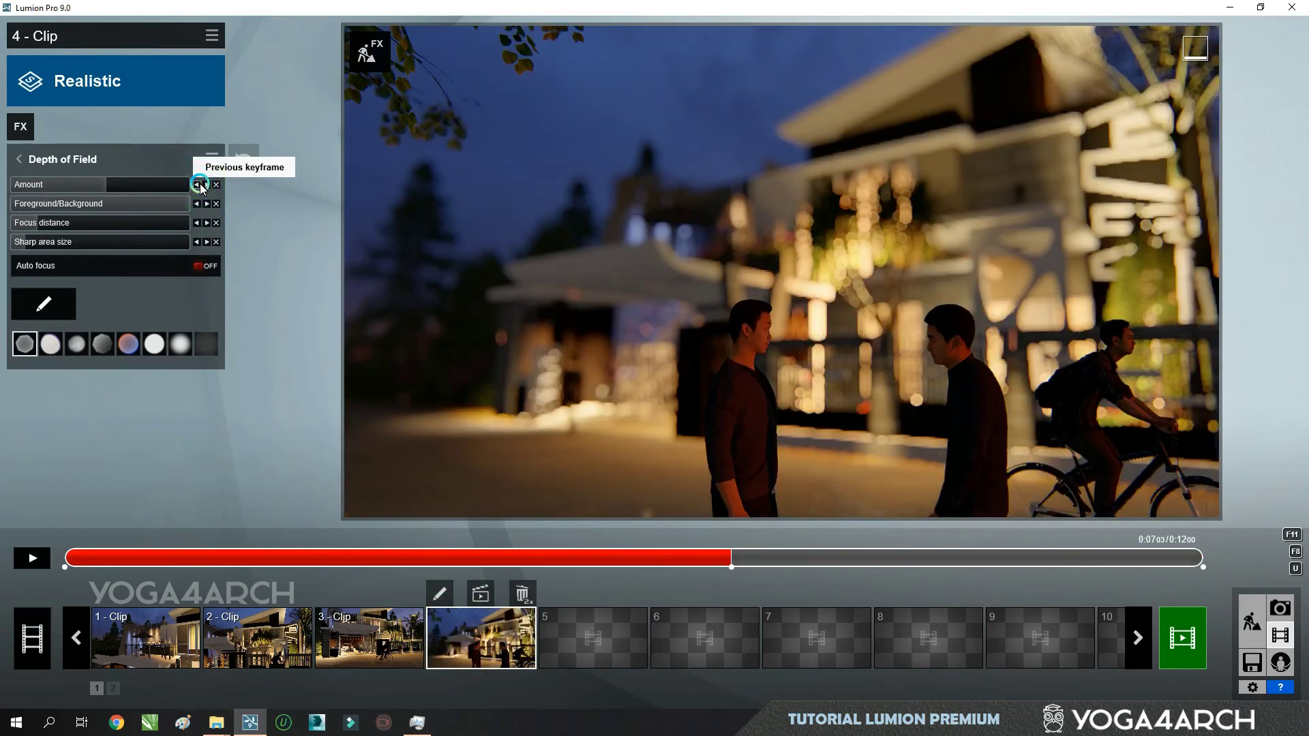
click(157, 554)
click(32, 560)
click(203, 513)
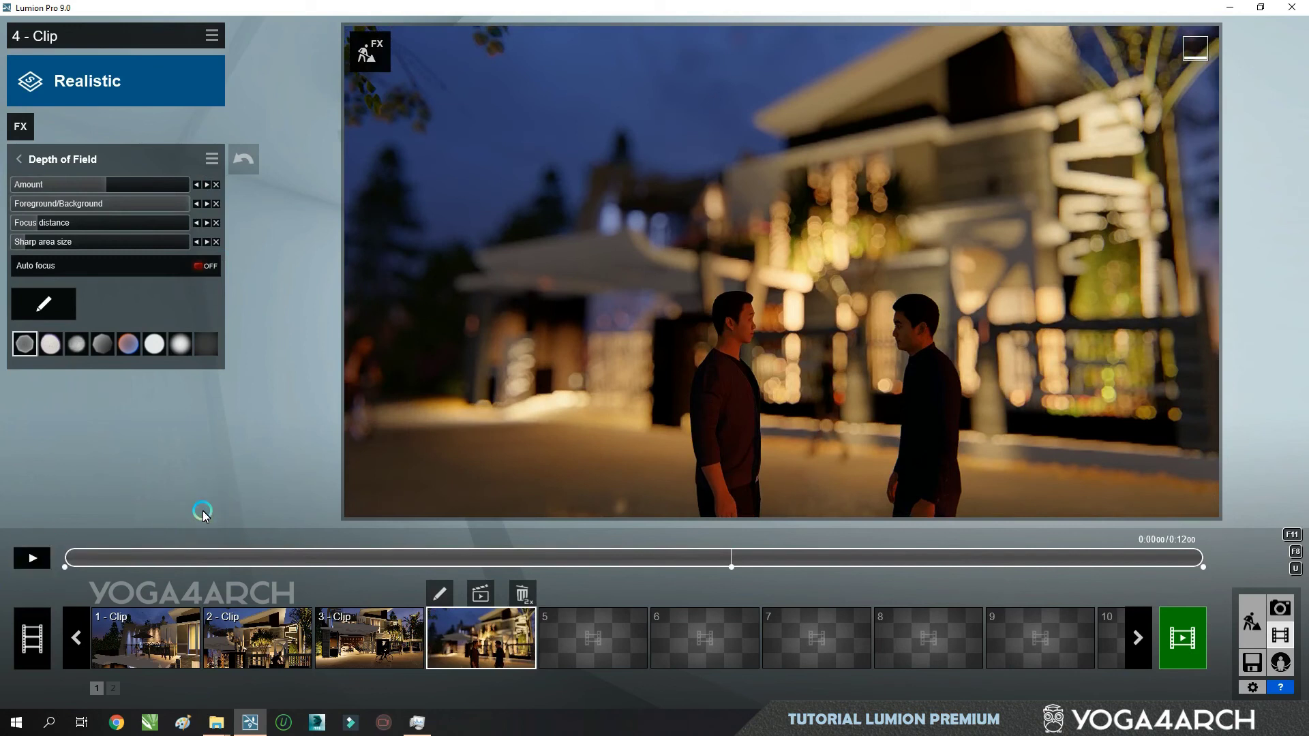
click(31, 559)
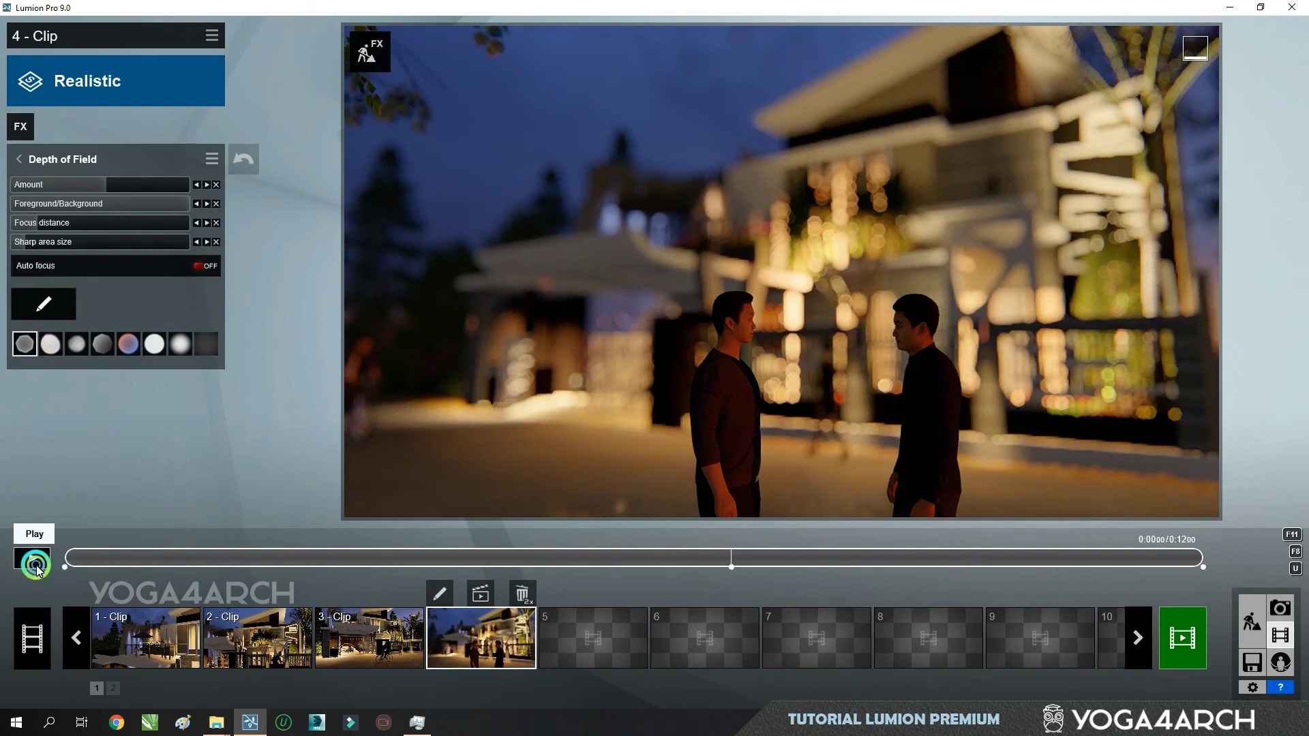
click(30, 559)
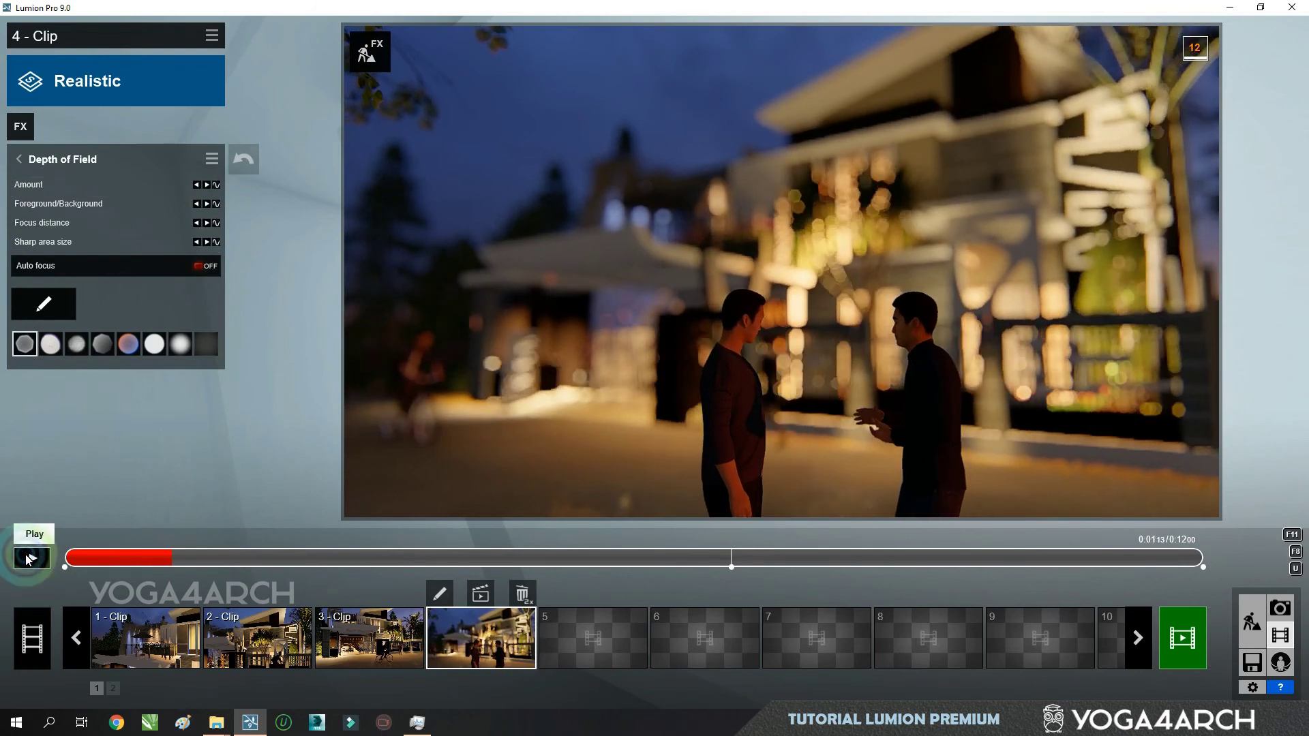
mouse_move(116, 558)
mouse_down()
mouse_move(1269, 556)
mouse_move(1250, 558)
mouse_up()
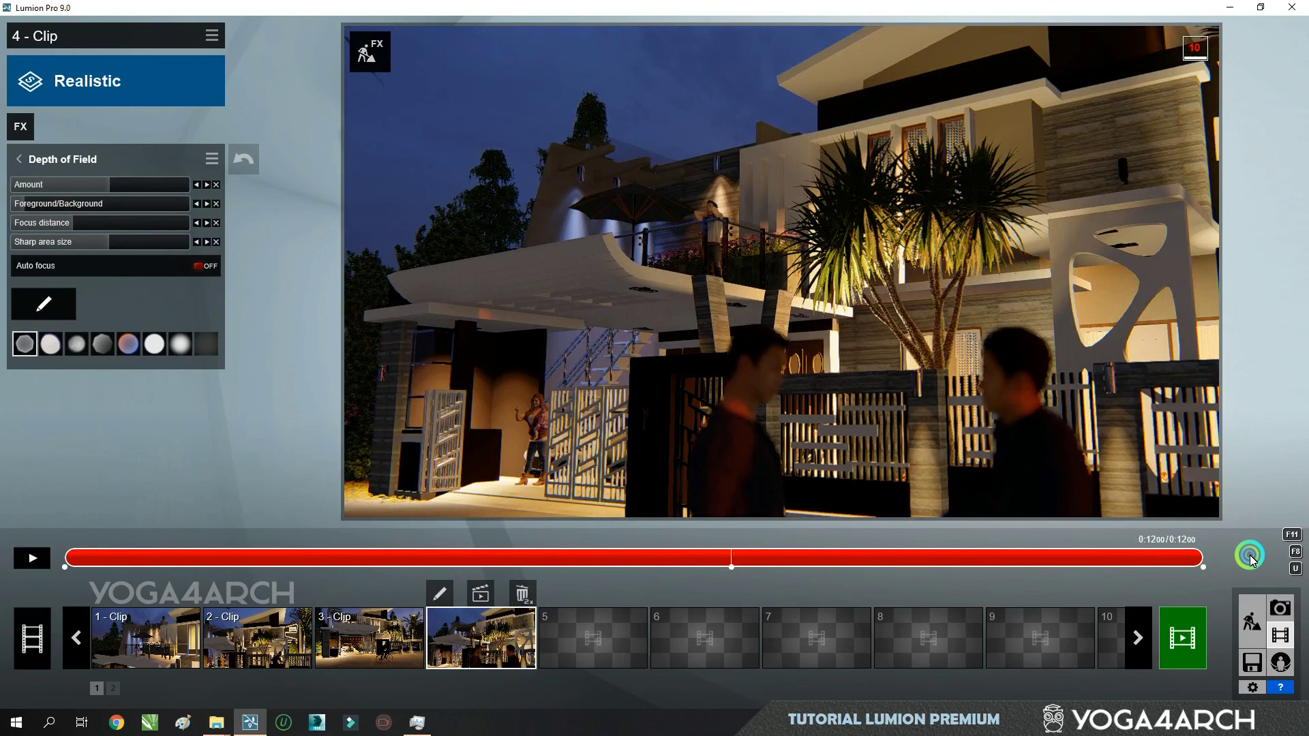
drag(883, 591, 2, 593)
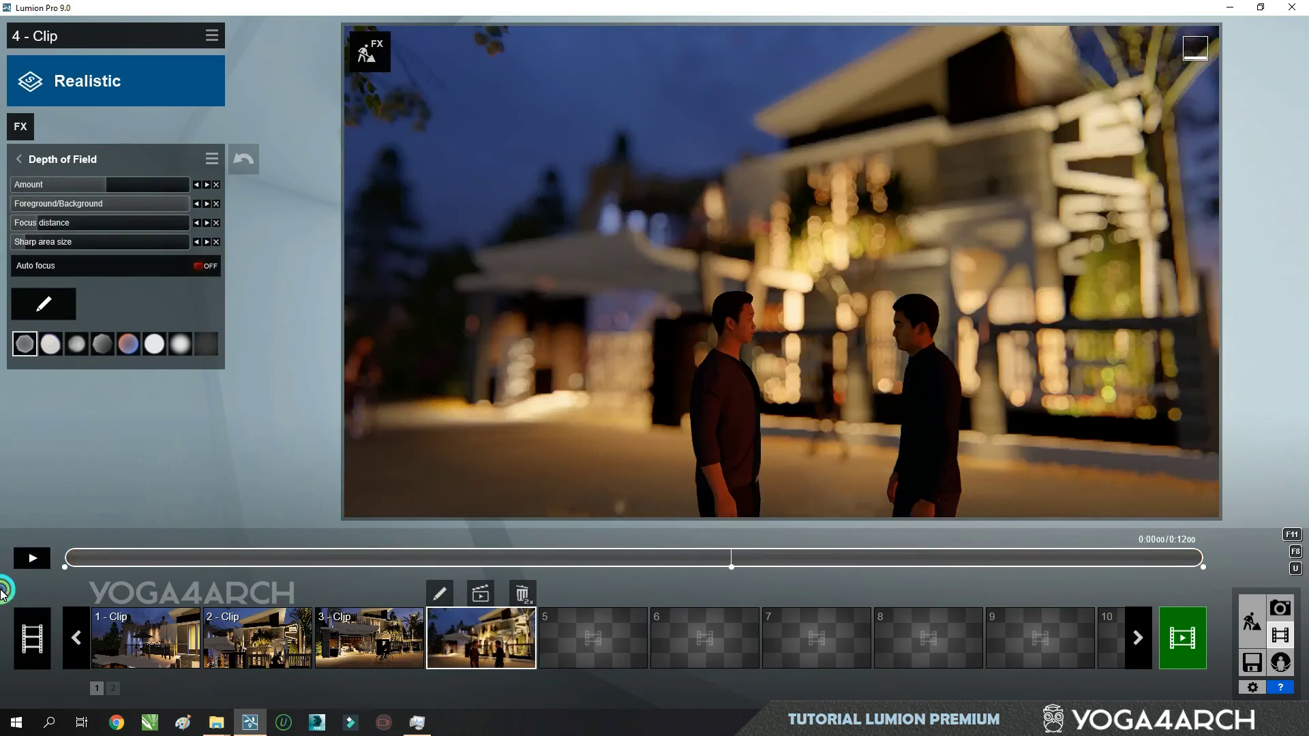
Step: Re-render clip 4 as an MP4 movie, overwriting the existing test video
click(482, 595)
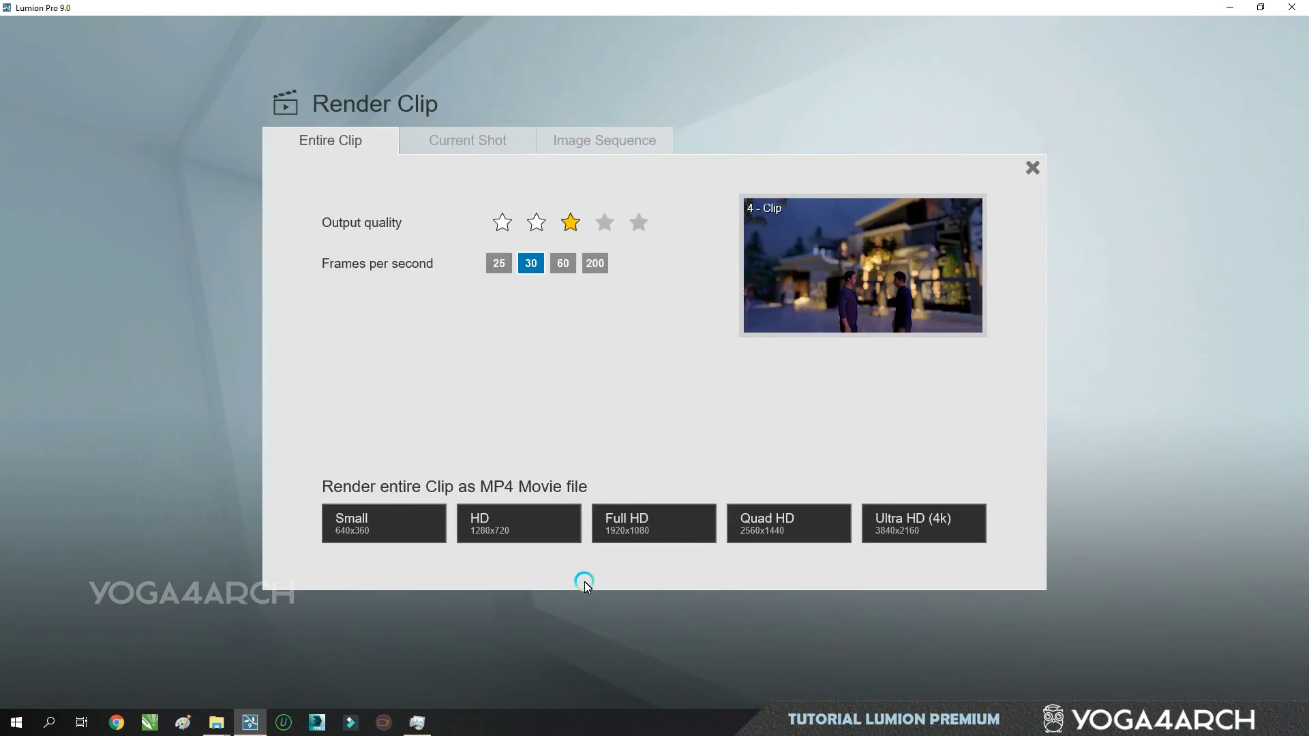
click(700, 532)
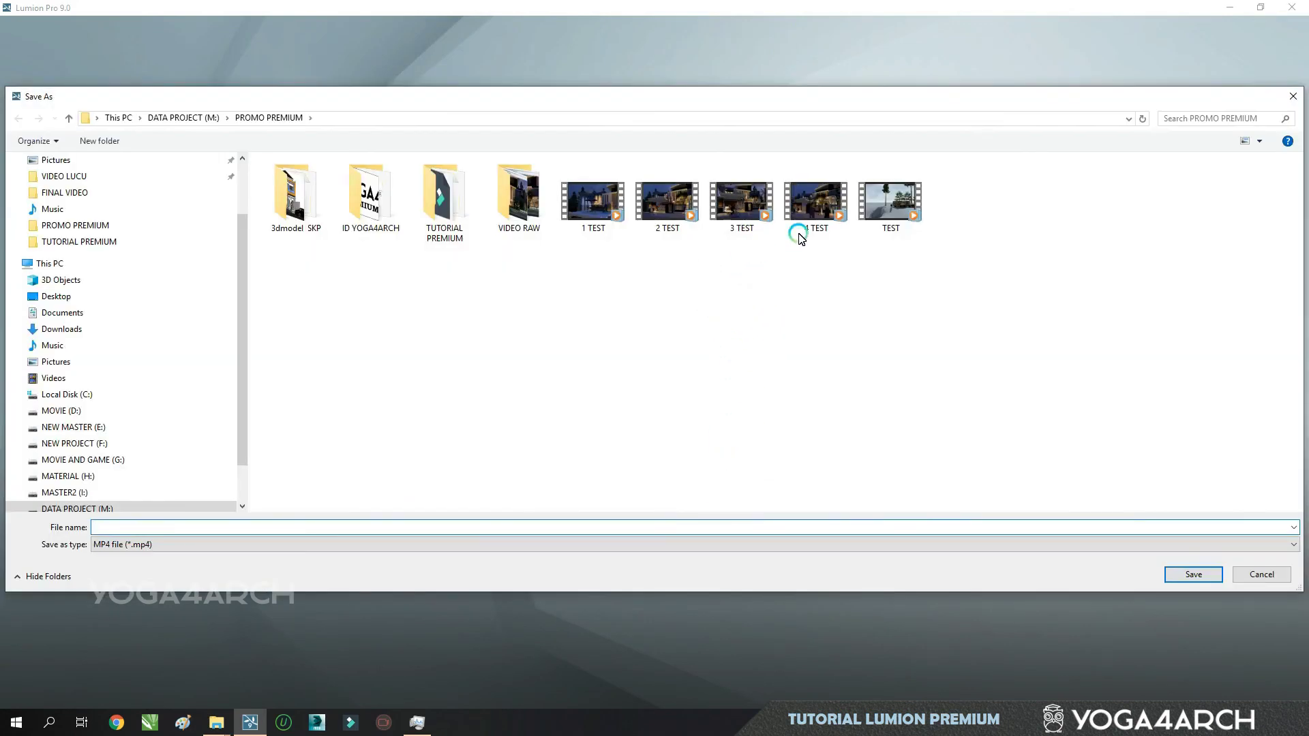
double_click(811, 198)
click(677, 408)
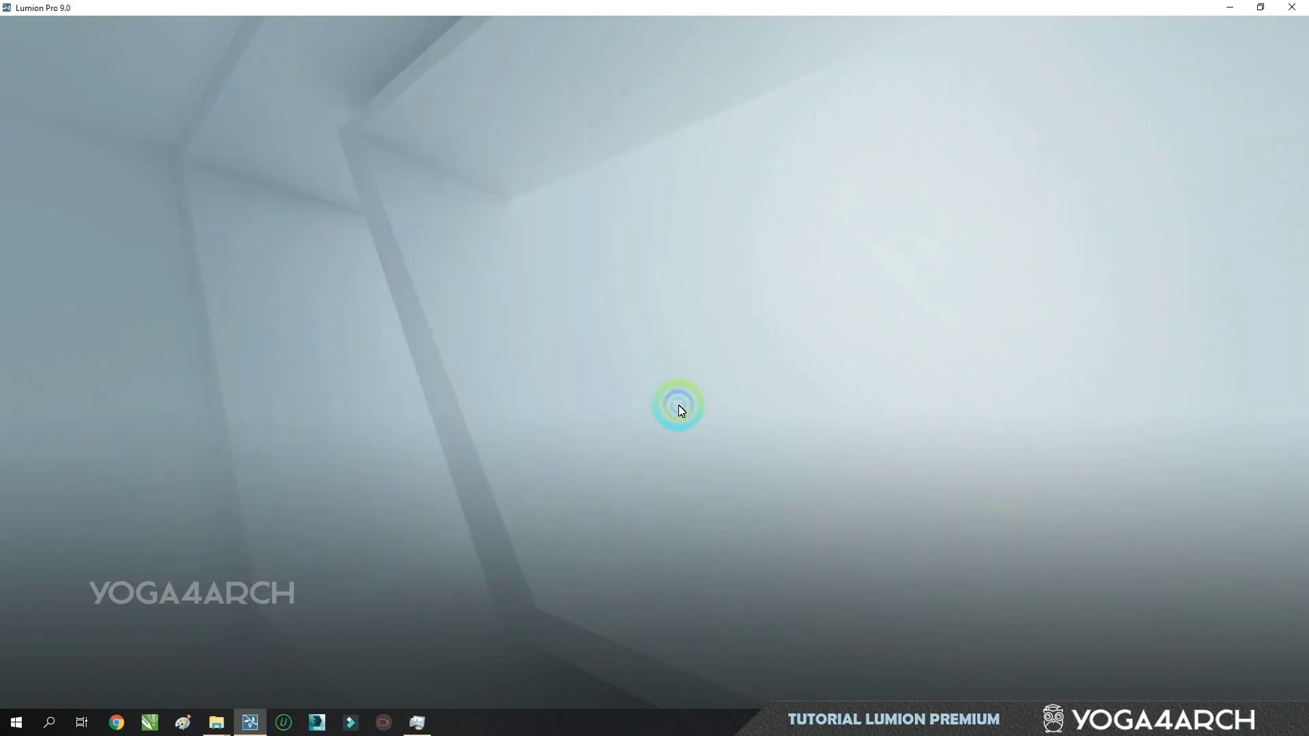